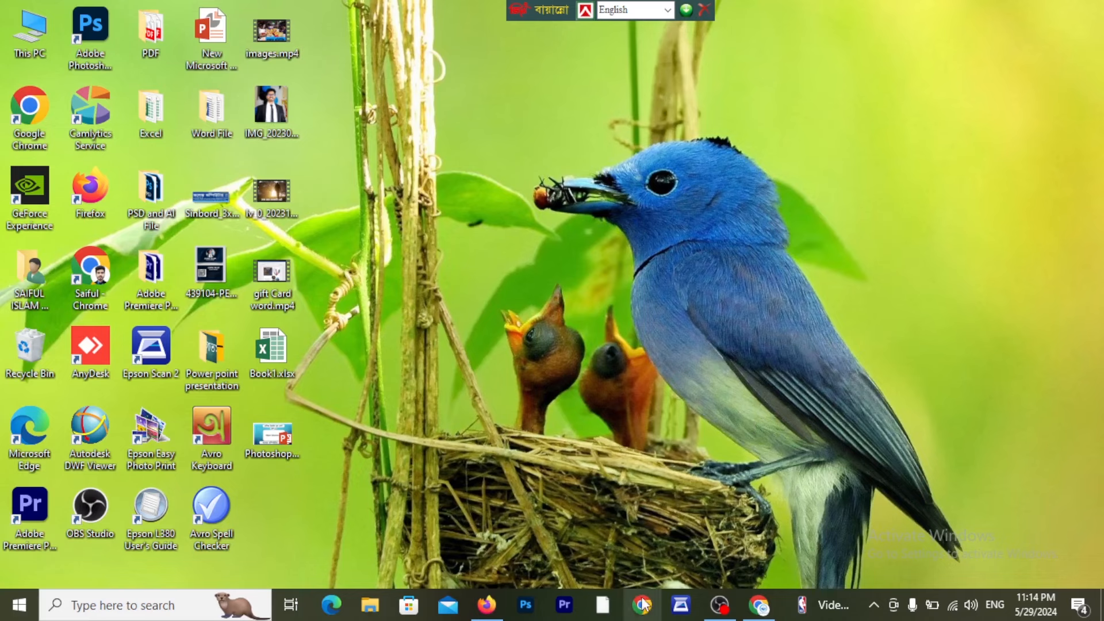
# Switch to Chrome, look through the channel's published comments in YouTube Studio, and minimize the browser.
pyautogui.click(642, 605)
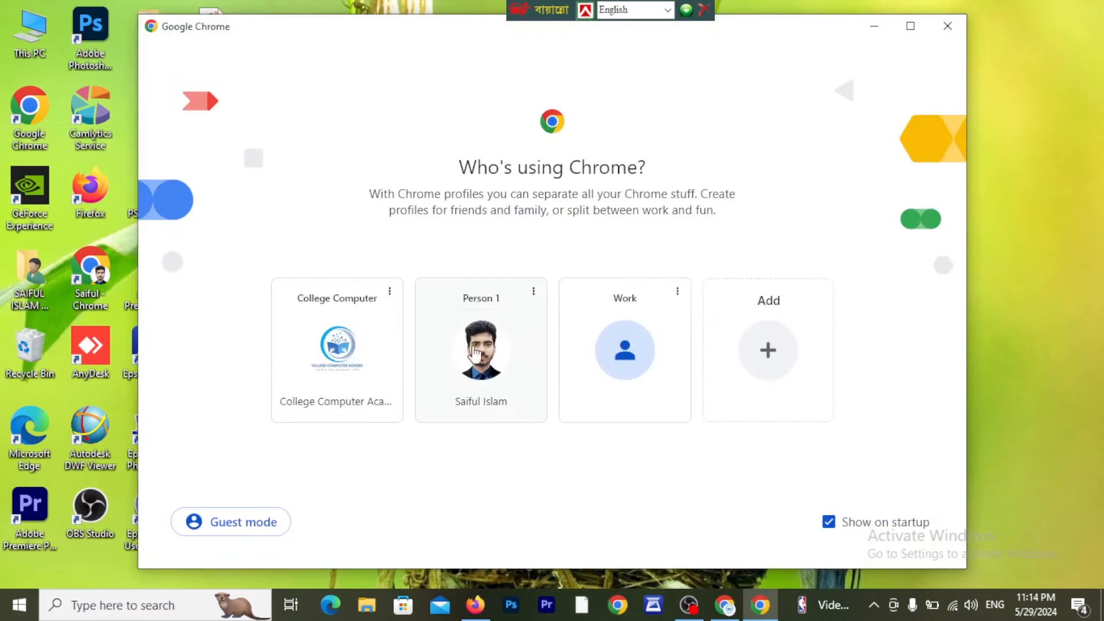
pyautogui.click(760, 605)
pyautogui.click(721, 613)
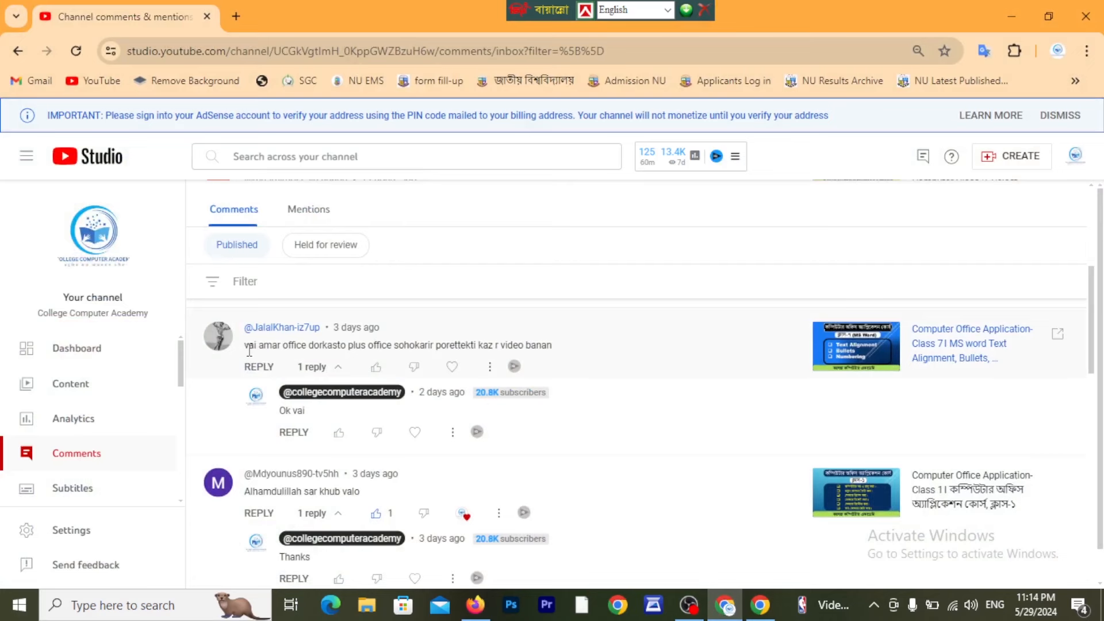
pyautogui.scroll(-10, 249, 348)
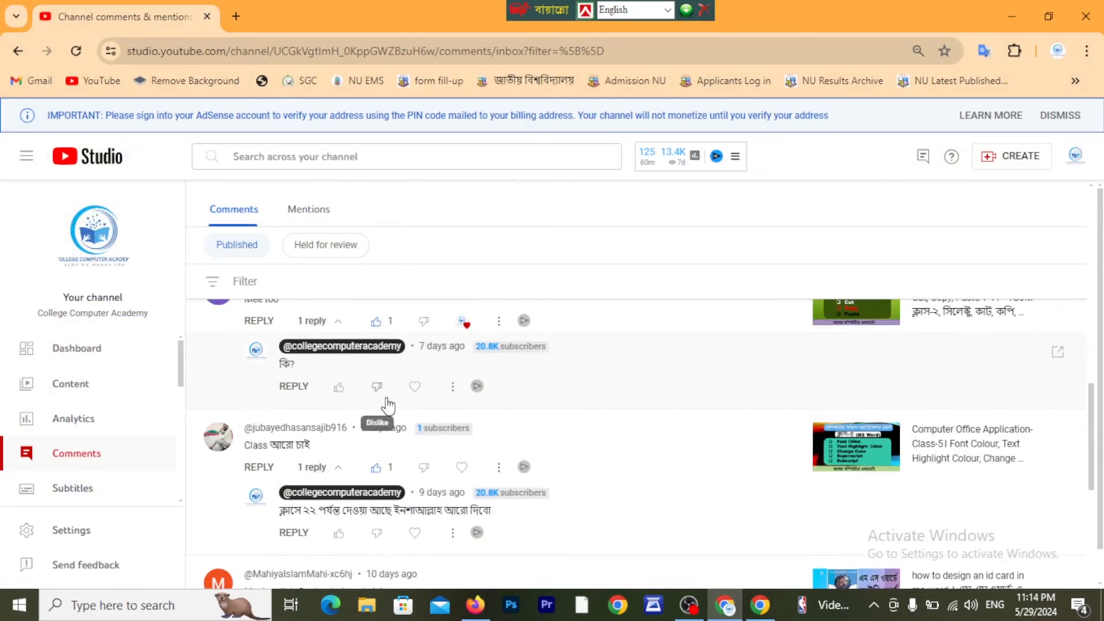
pyautogui.scroll(-3, 388, 405)
pyautogui.click(1010, 15)
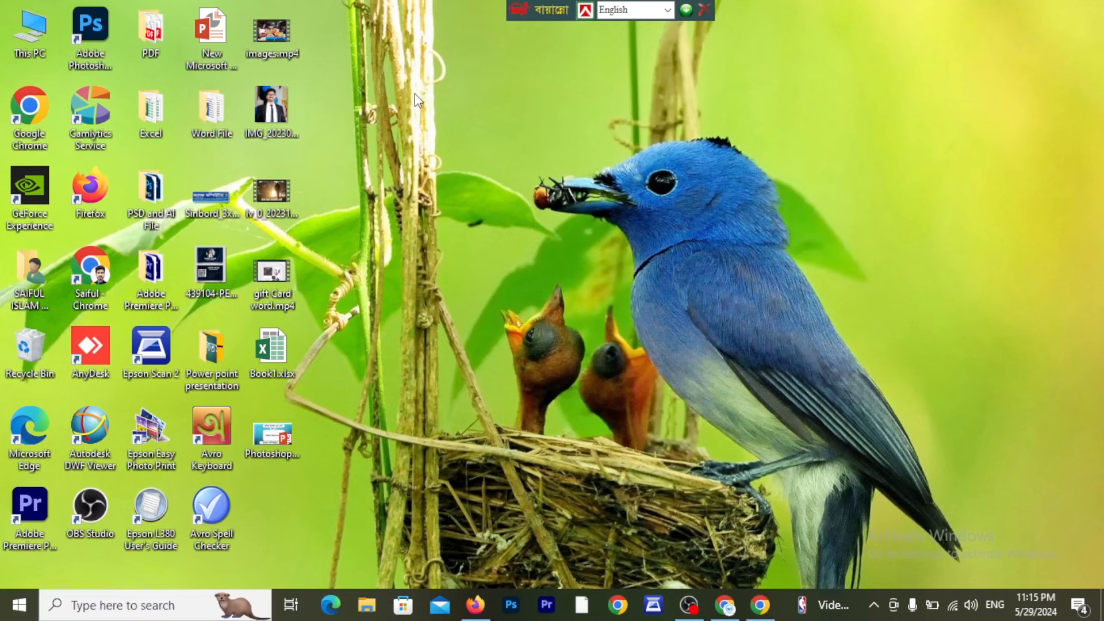
# Create a new Microsoft Word document on the desktop and name it ggs.
pyautogui.rightClick(468, 100)
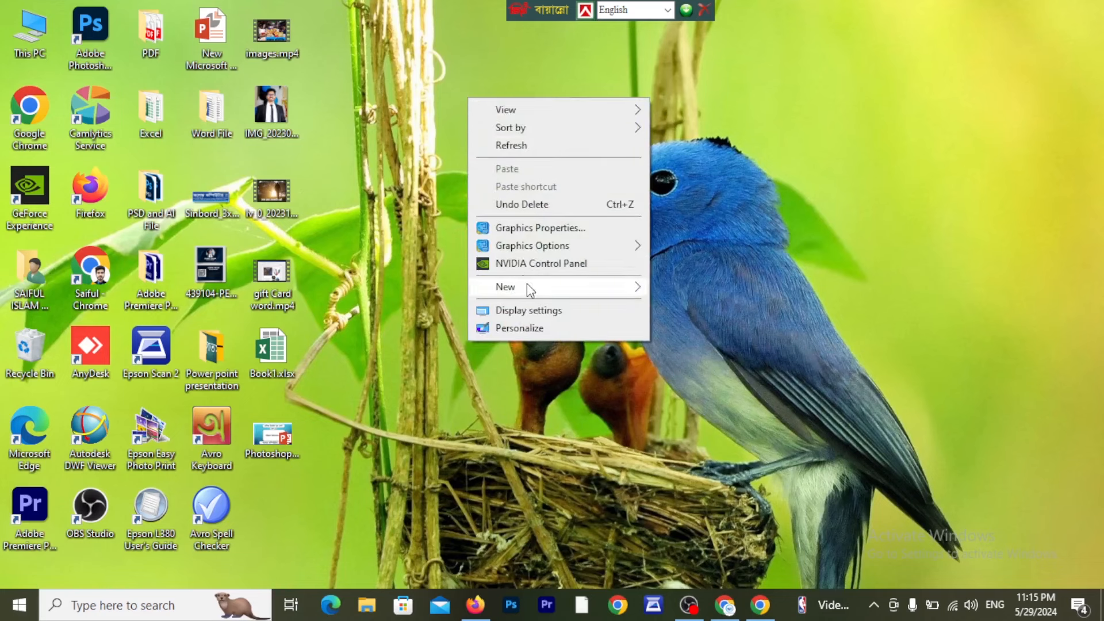
pyautogui.moveTo(526, 284)
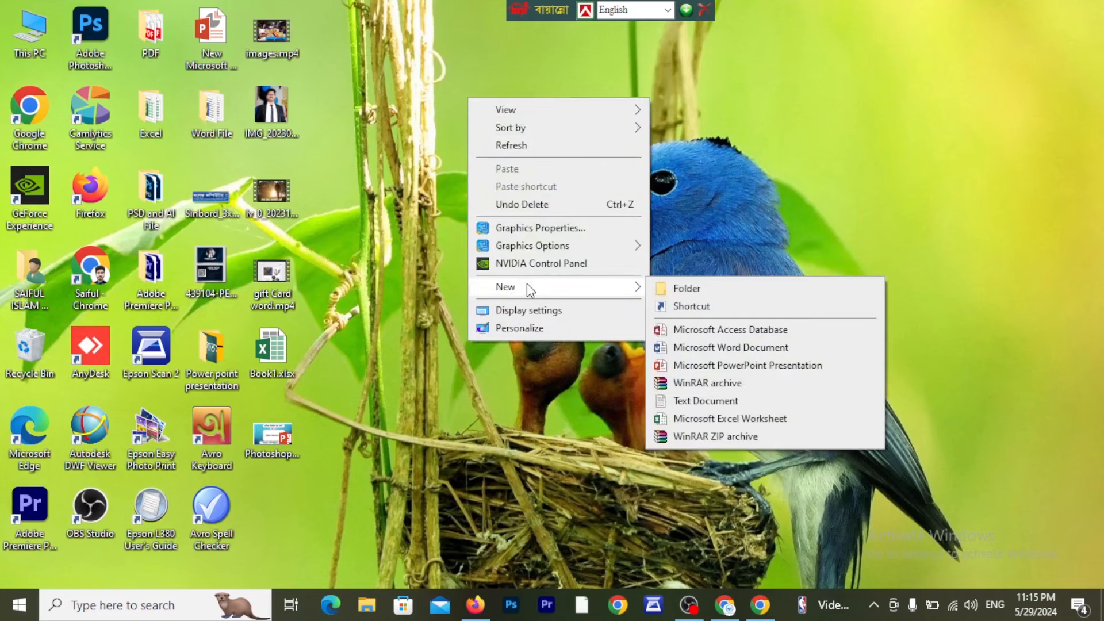
pyautogui.click(753, 349)
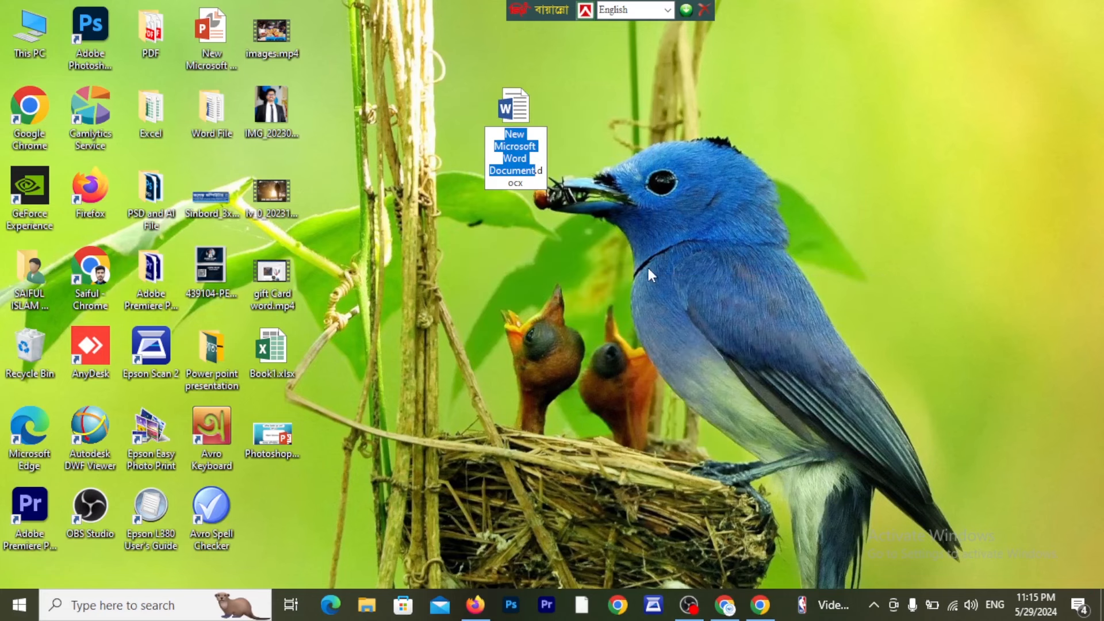
pyautogui.write('ggs')
pyautogui.press('Return')
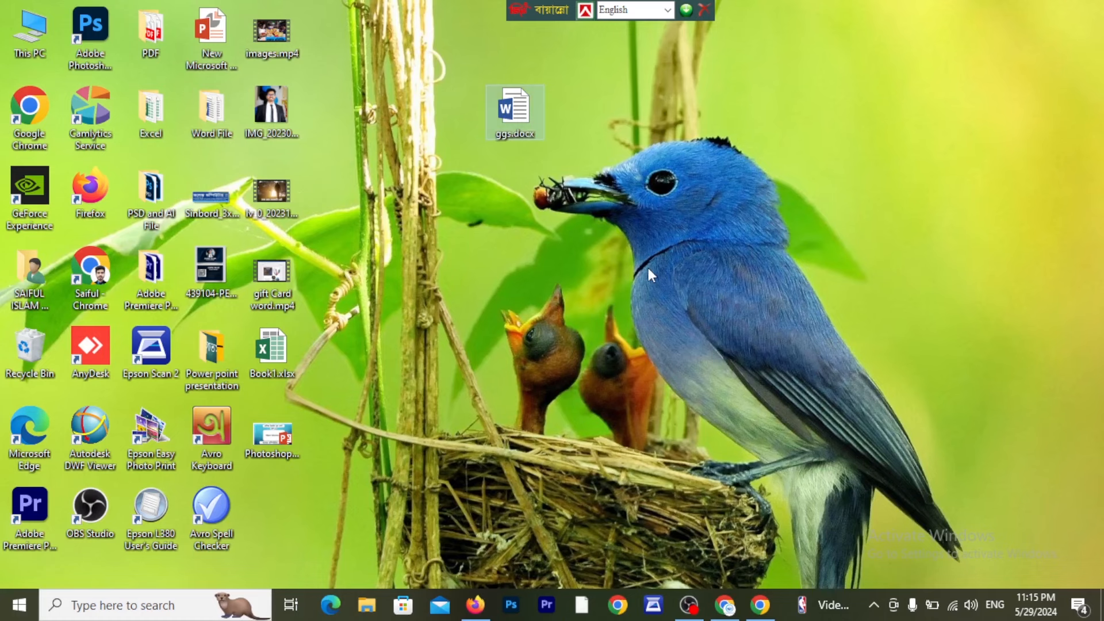
pyautogui.click(402, 360)
pyautogui.click(1, 608)
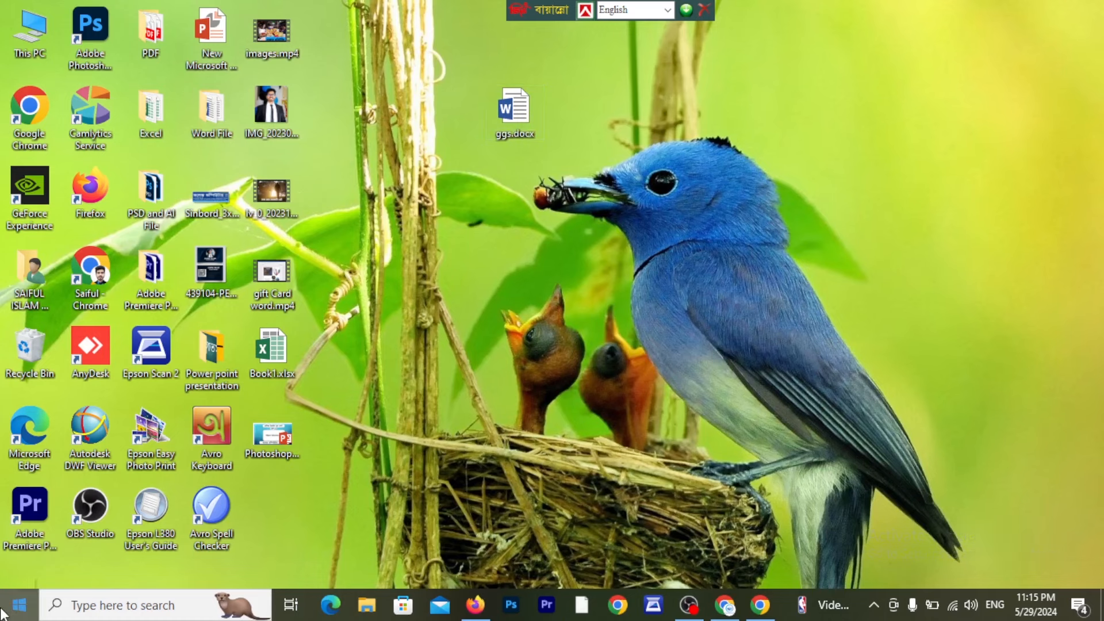
pyautogui.scroll(-15, 133, 482)
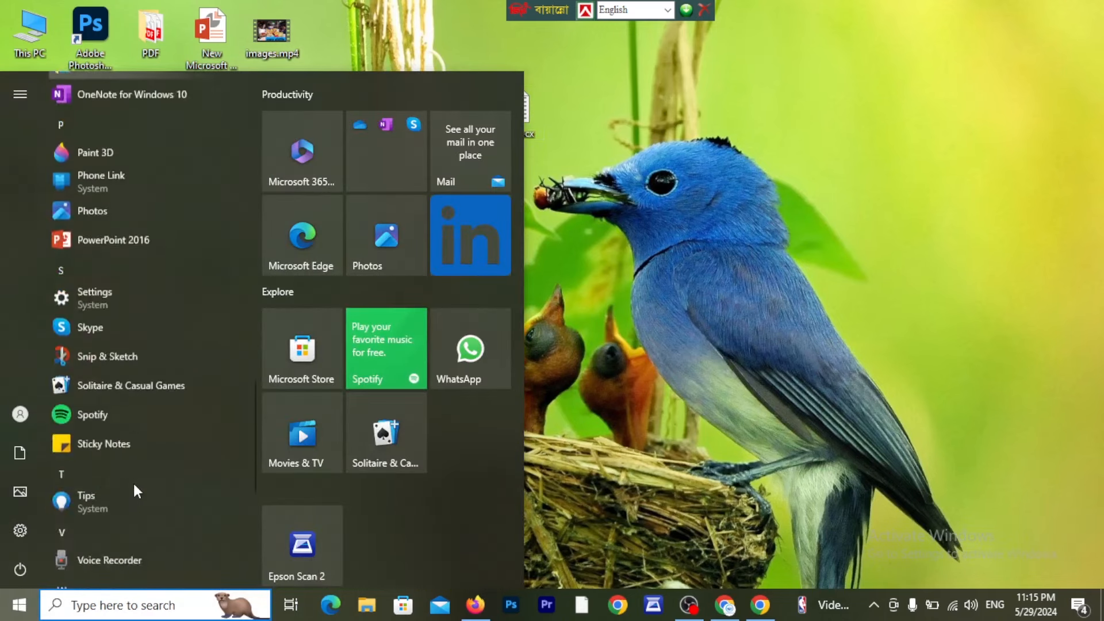
pyautogui.scroll(-2, 133, 482)
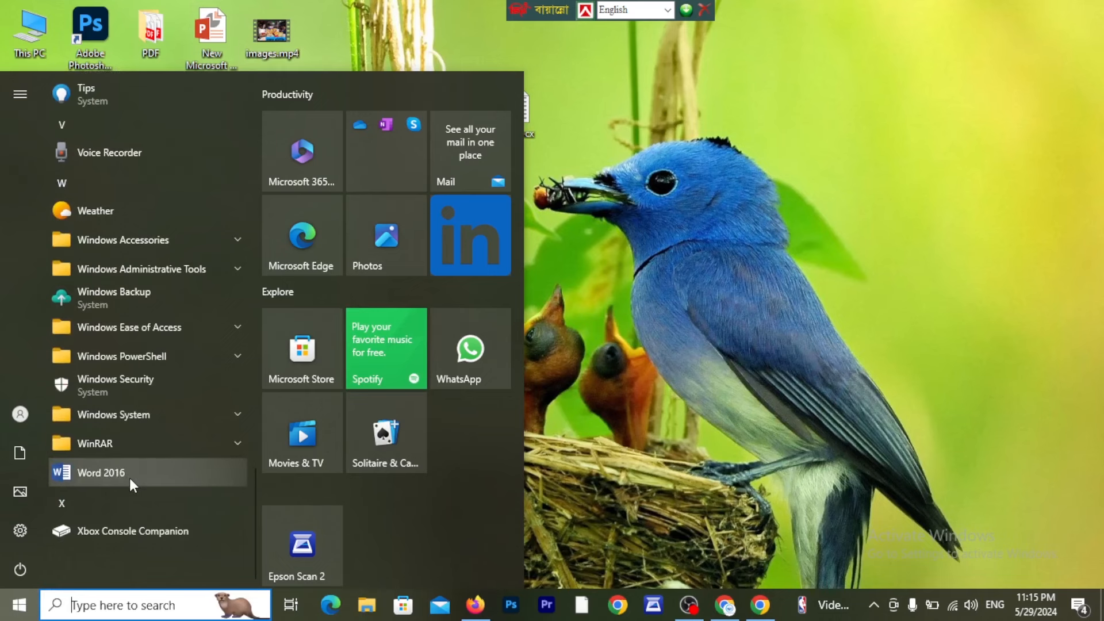
pyautogui.click(600, 284)
# Open ggs.docx in Word and dismiss the document recovery list and the Office activation wizard.
pyautogui.moveTo(522, 117)
pyautogui.mouseDown()
pyautogui.moveTo(504, 102)
pyautogui.moveTo(518, 109)
pyautogui.mouseUp()
pyautogui.doubleClick(521, 115)
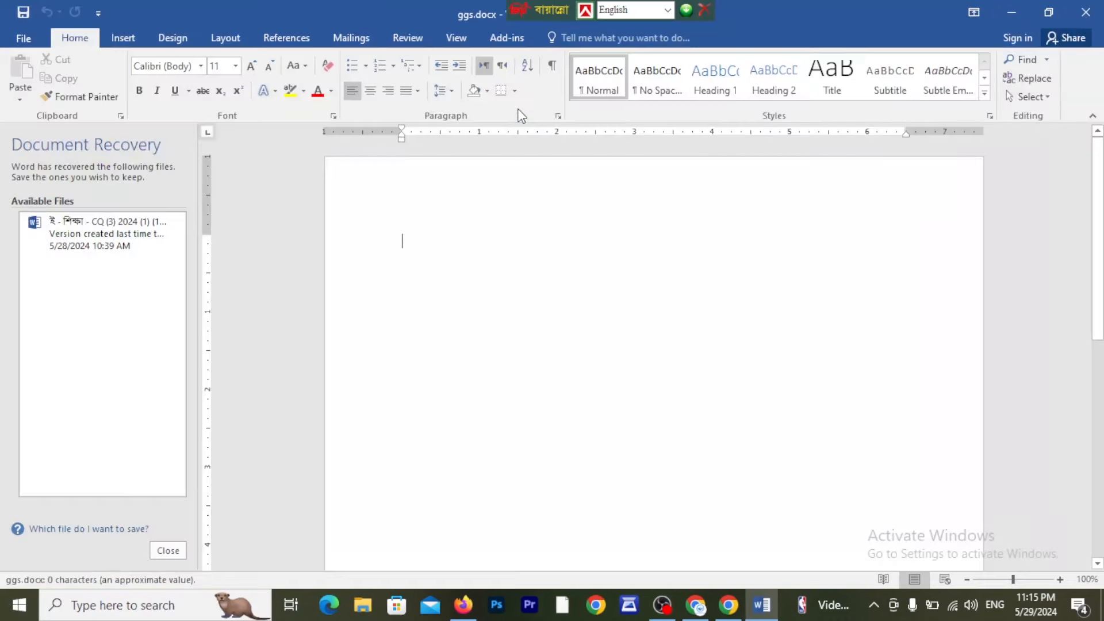
pyautogui.click(171, 550)
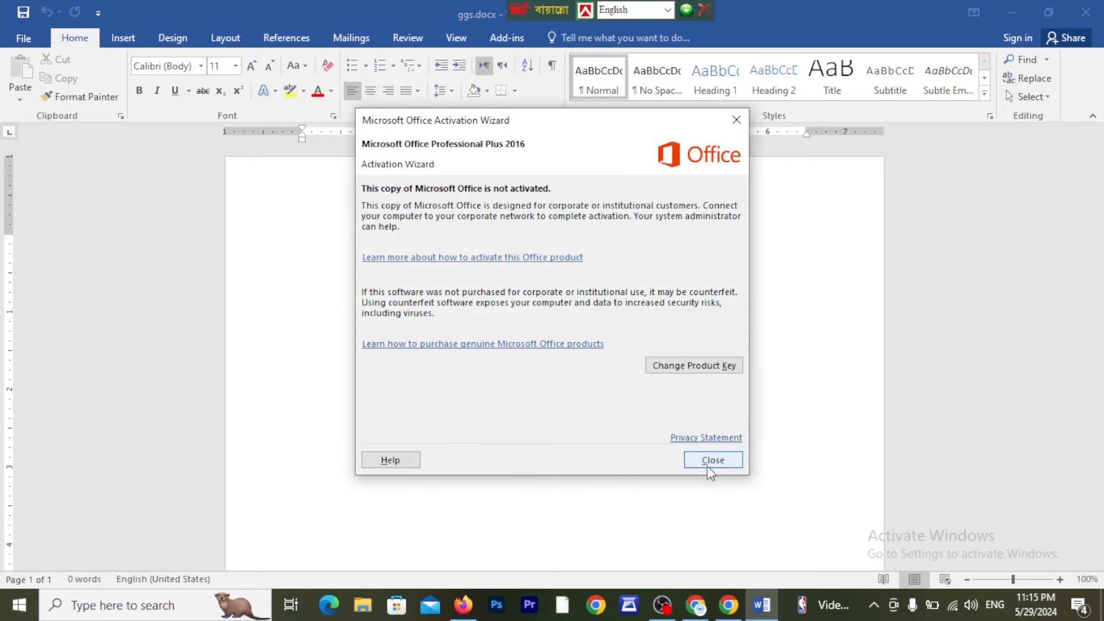
pyautogui.click(711, 464)
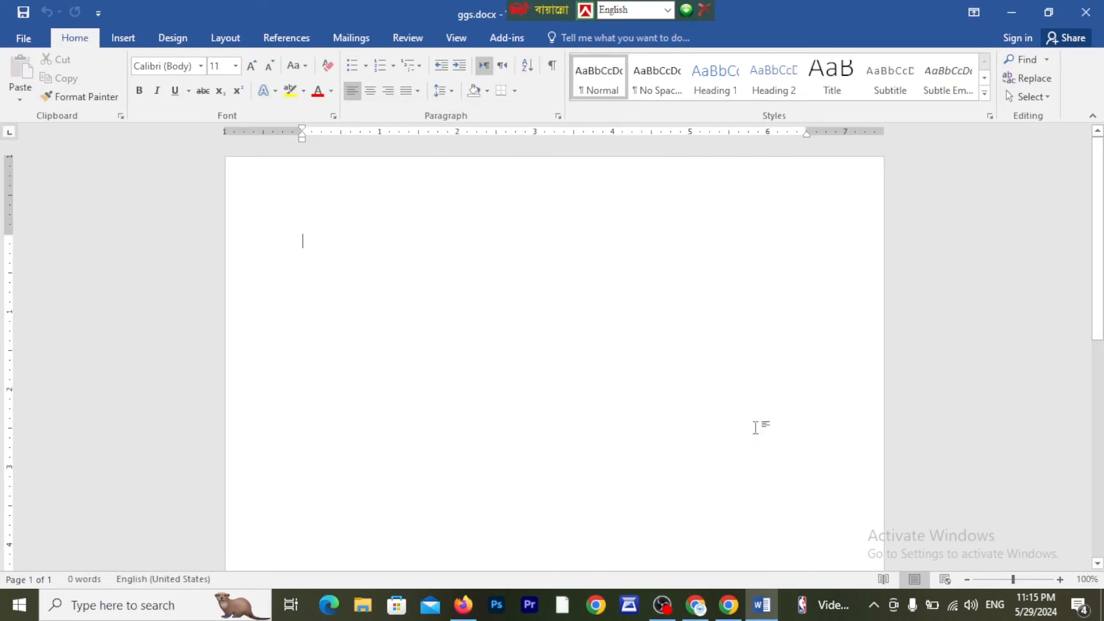
# Move the floating keyboard-layout bar further along the title bar and place the cursor in the blank page.
pyautogui.moveTo(542, 10); pyautogui.dragTo(508, 15)
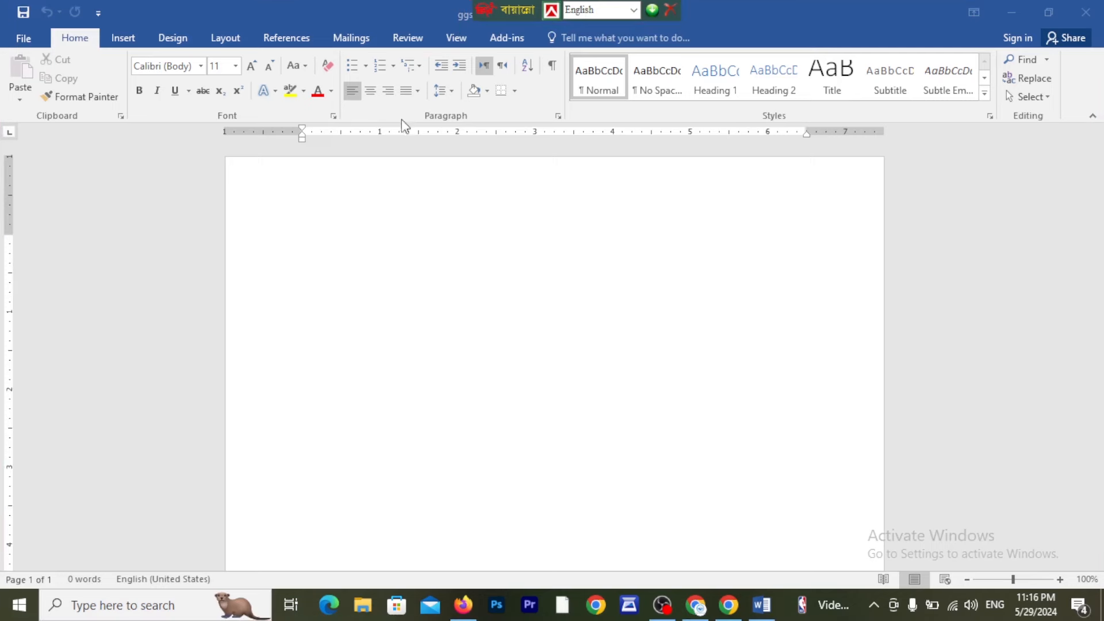
pyautogui.moveTo(511, 12)
pyautogui.mouseDown()
pyautogui.moveTo(503, 36)
pyautogui.moveTo(496, 15)
pyautogui.mouseUp()
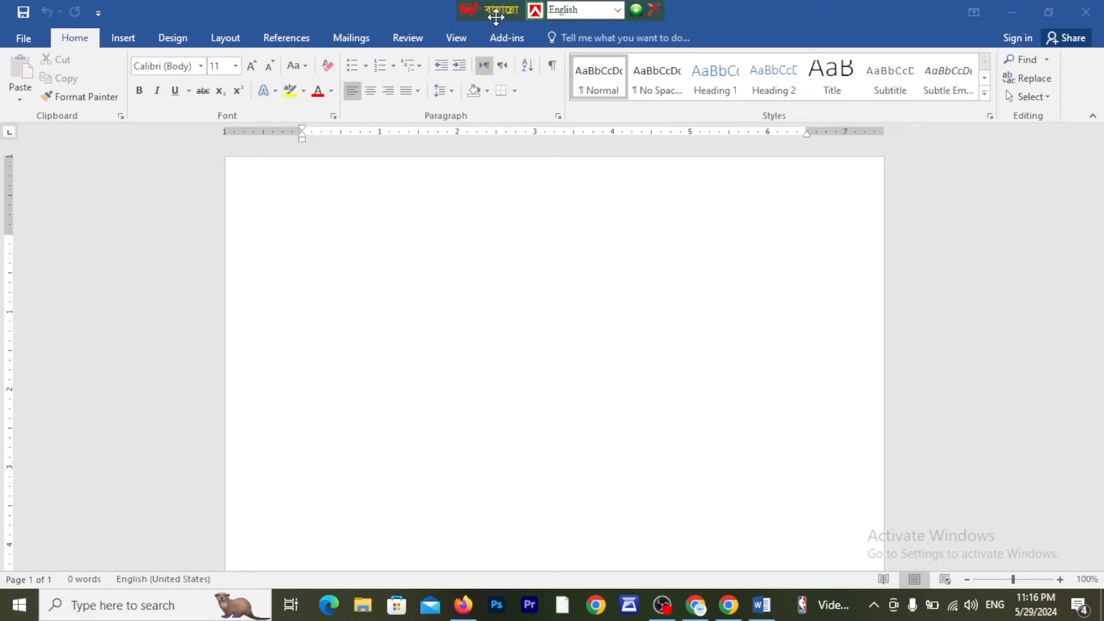
pyautogui.click(331, 259)
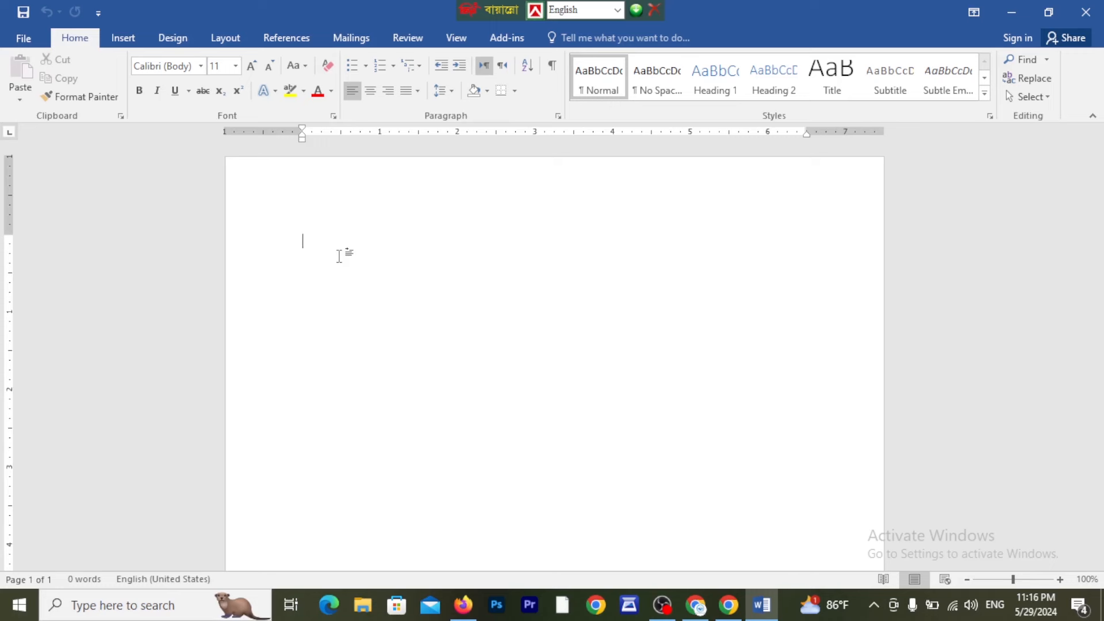
pyautogui.hotkey('ctrl', '2')
pyautogui.moveTo(228, 156); pyautogui.dragTo(312, 573)
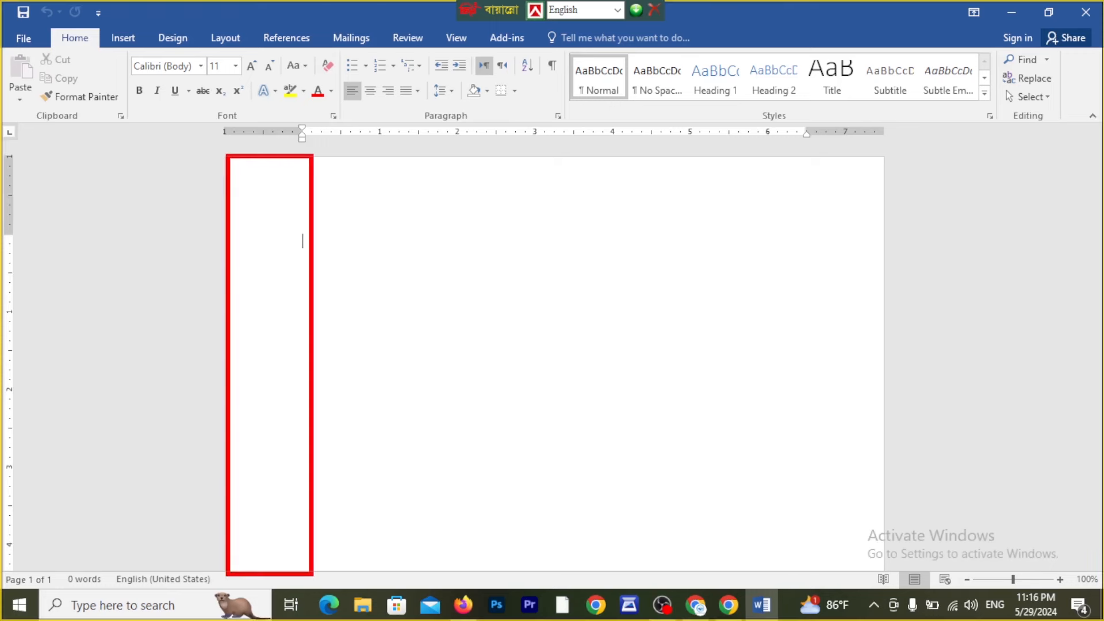
pyautogui.moveTo(285, 156)
pyautogui.mouseDown()
pyautogui.moveTo(771, 215)
pyautogui.moveTo(870, 216)
pyautogui.moveTo(849, 284)
pyautogui.moveTo(898, 527)
pyautogui.mouseUp()
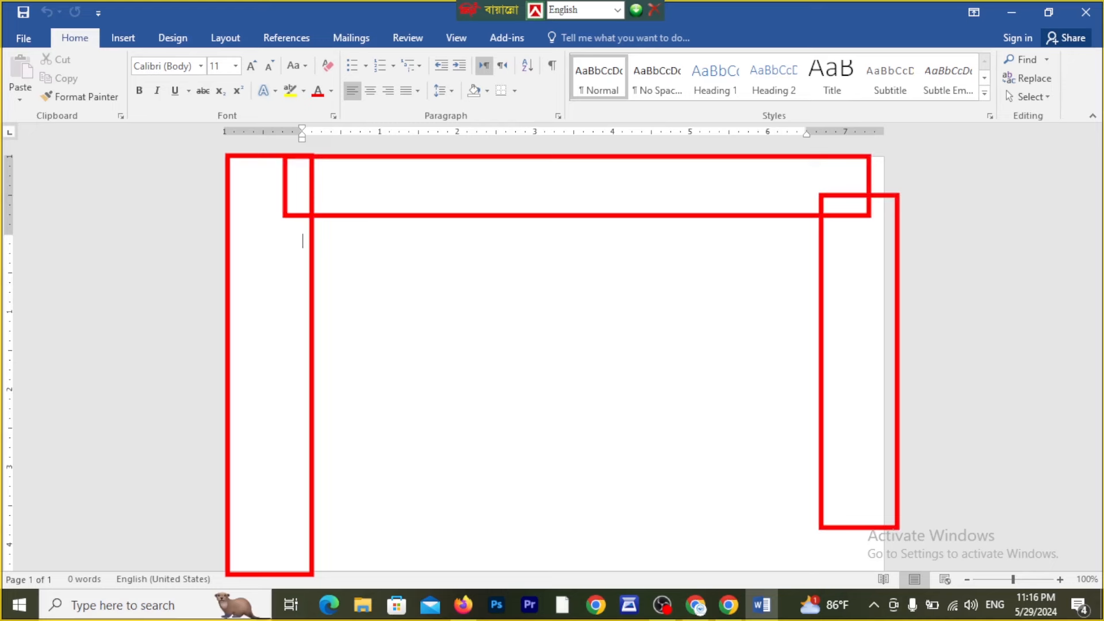
pyautogui.press('Escape')
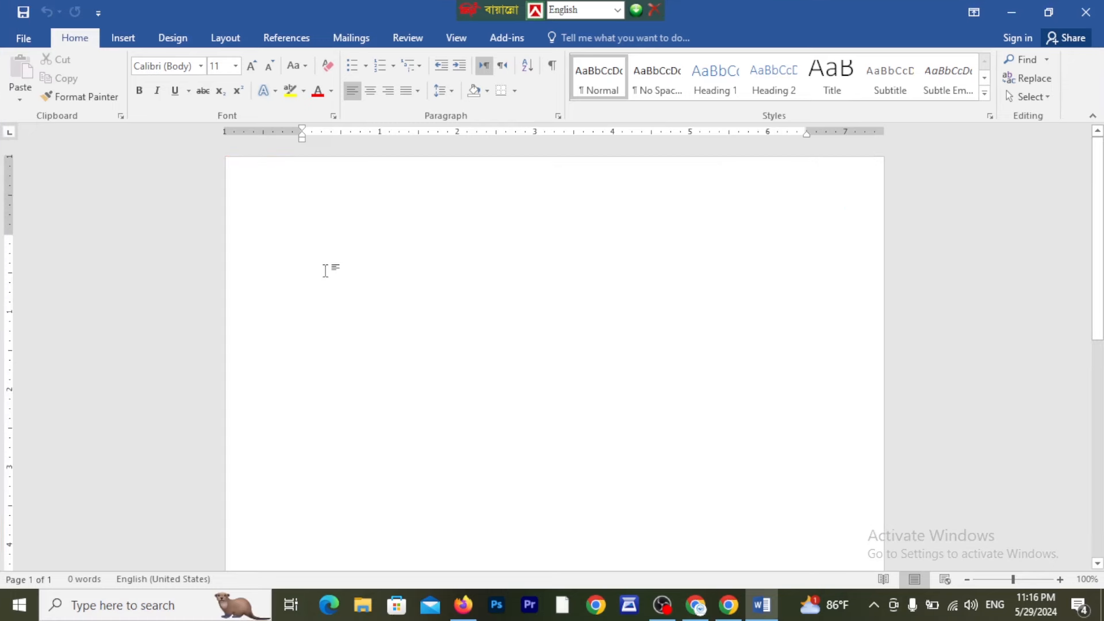
pyautogui.hotkey('ctrl', '2')
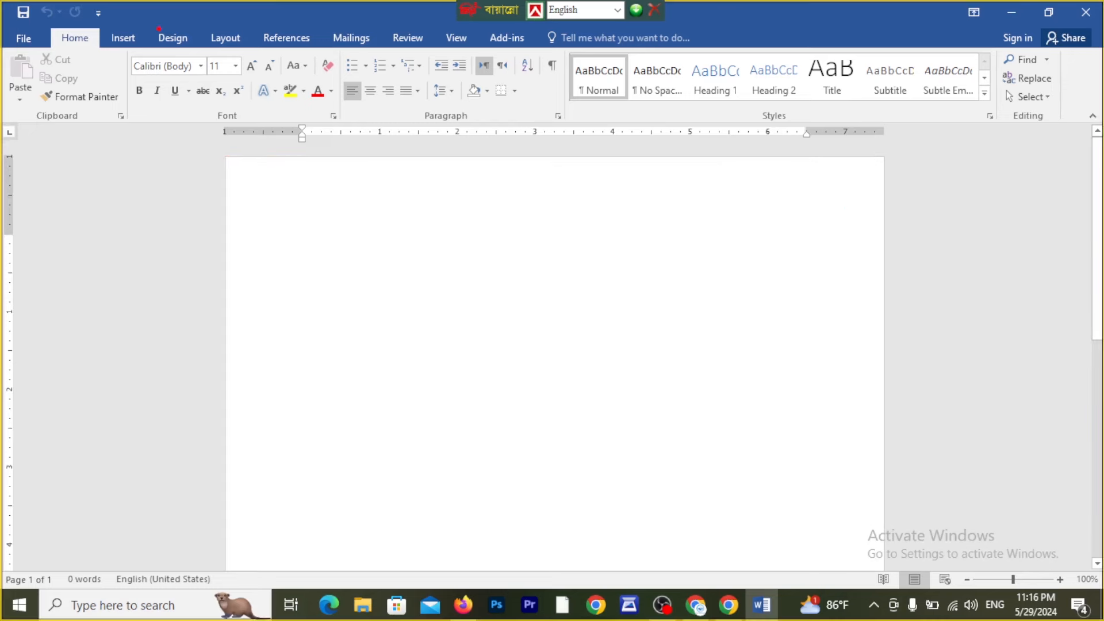
pyautogui.moveTo(198, 23); pyautogui.dragTo(260, 52)
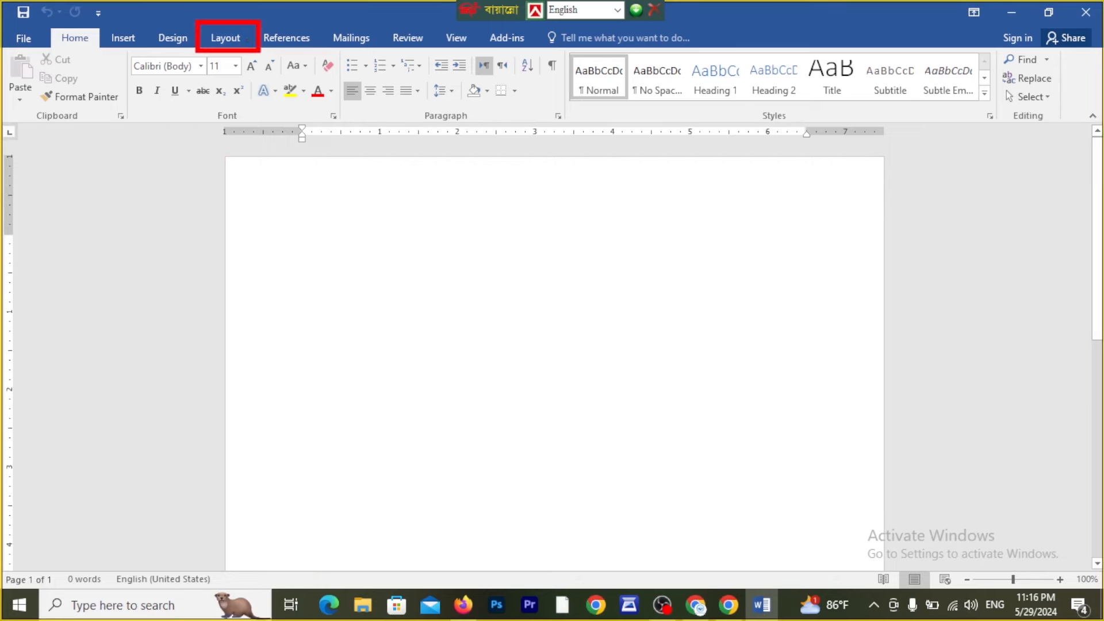
pyautogui.press('Escape')
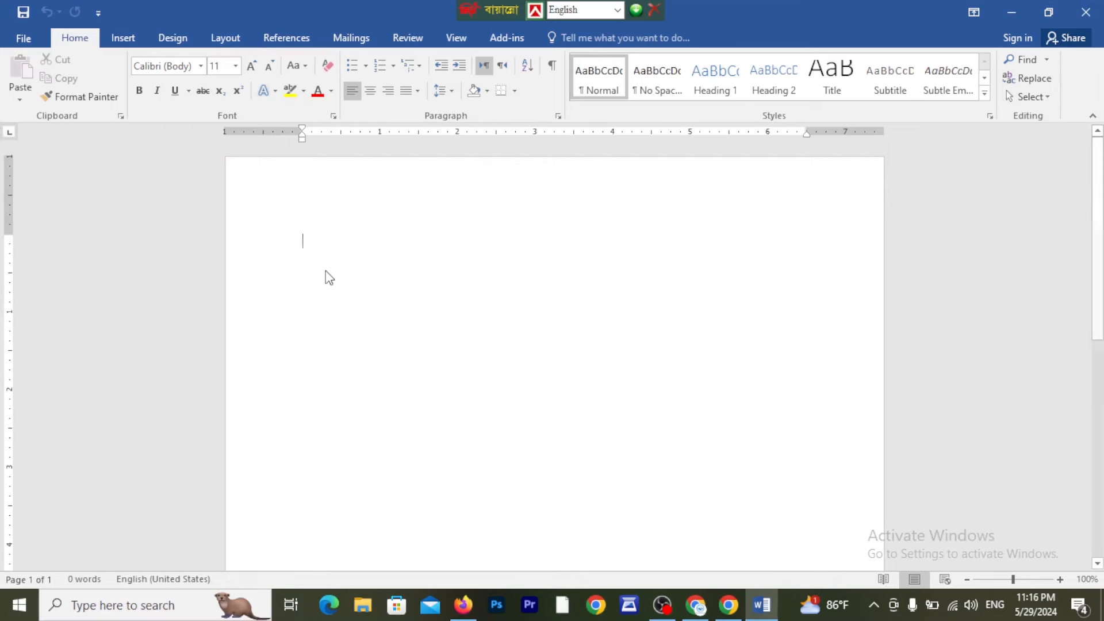
# Open the page setup dialog for custom margins and shift it slightly down.
pyautogui.click(233, 39)
pyautogui.hotkey('ctrl', '2')
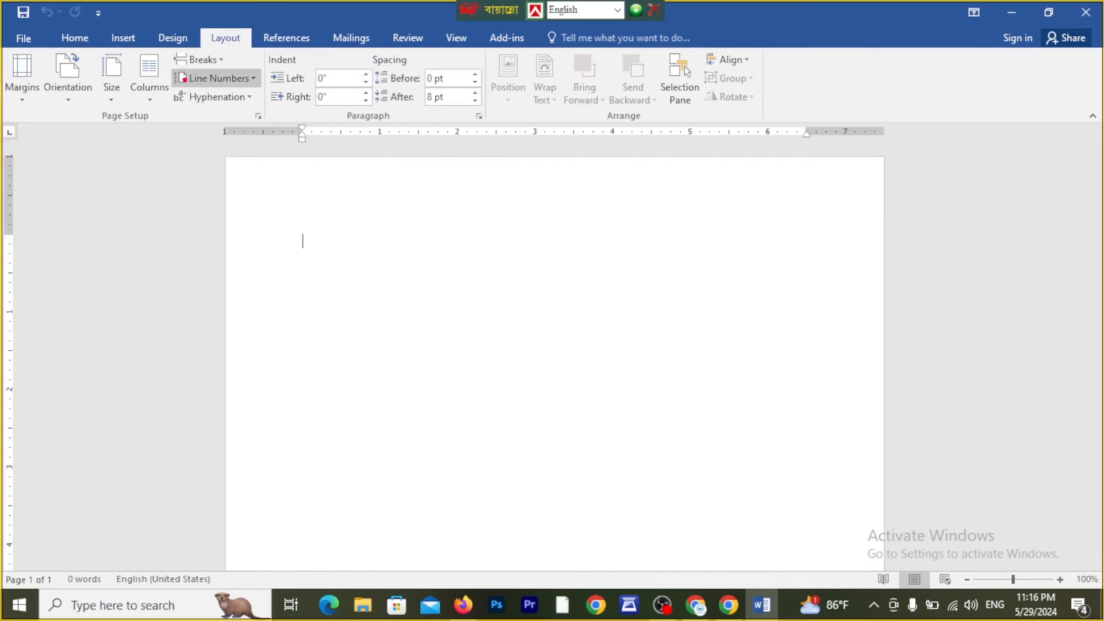
pyautogui.moveTo(1, 49); pyautogui.dragTo(54, 111)
pyautogui.press('Escape')
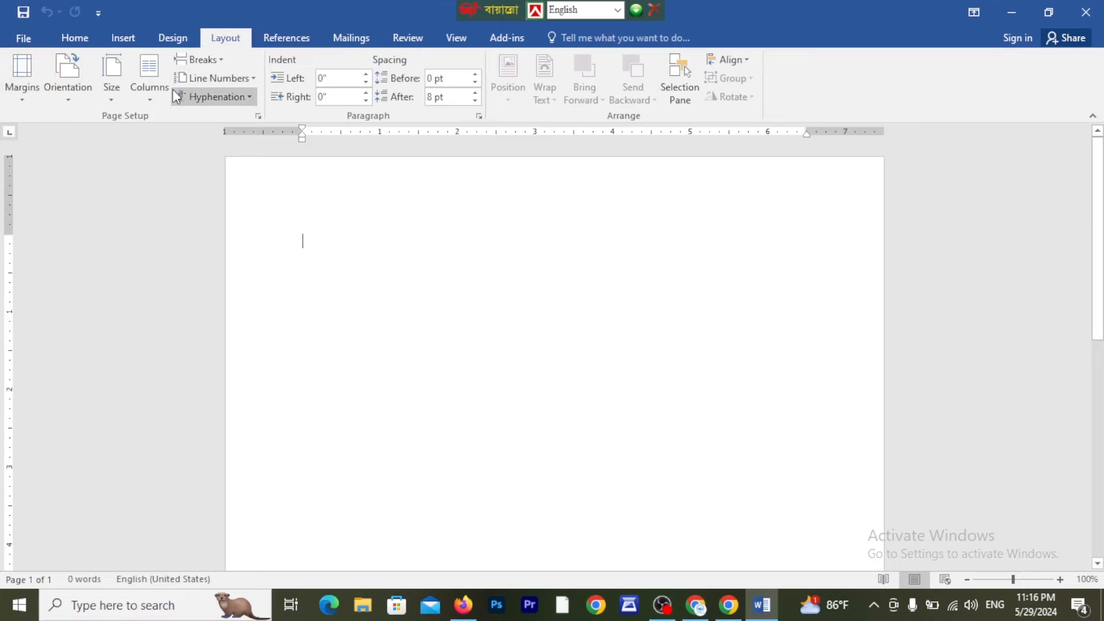
pyautogui.click(23, 81)
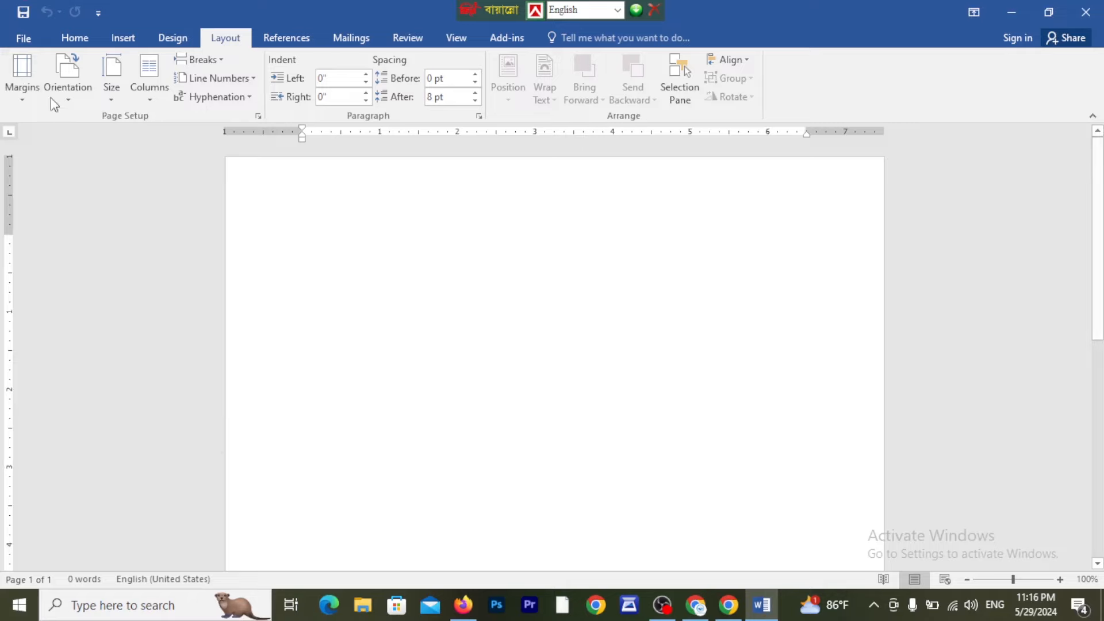
pyautogui.click(23, 78)
pyautogui.click(75, 437)
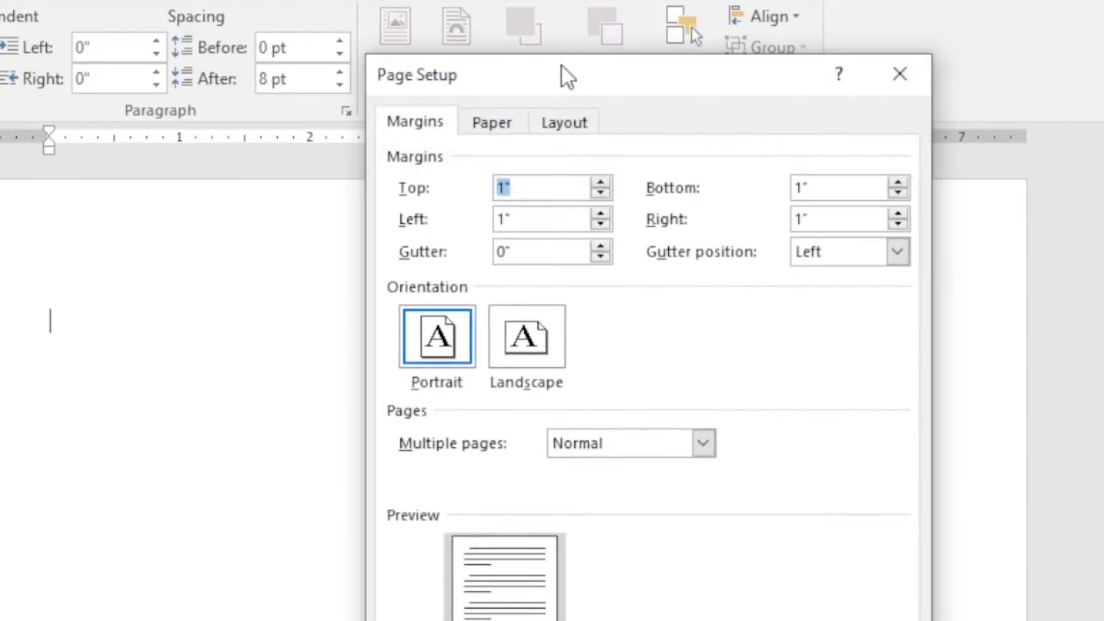
pyautogui.moveTo(567, 77); pyautogui.dragTo(571, 105)
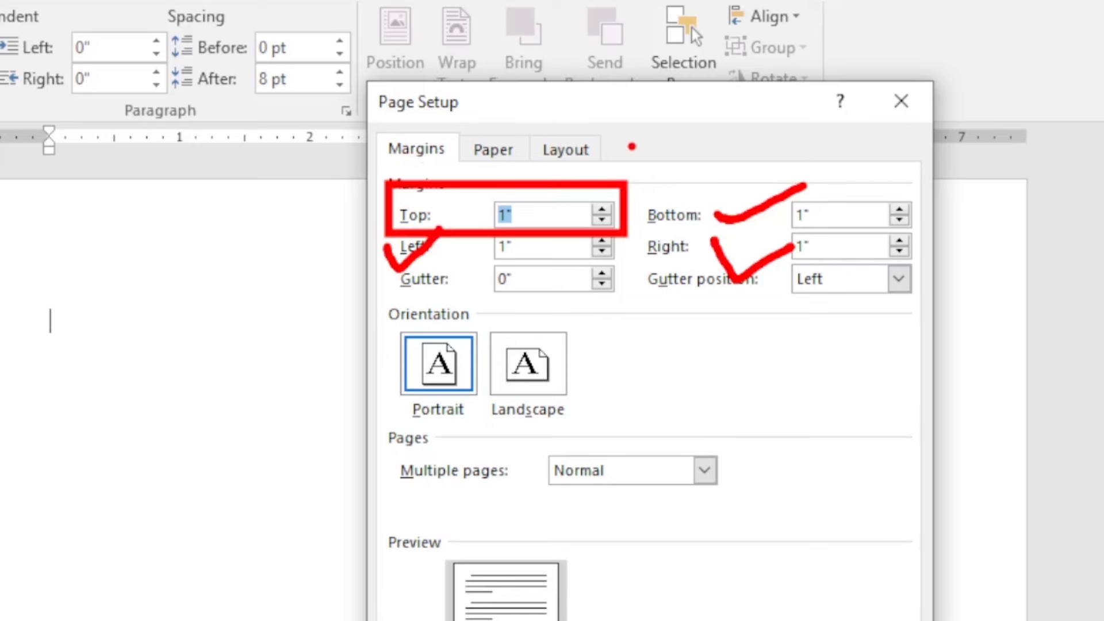
# Set the paper size to A4 (210 x 297 mm), trying Legal along the way, and apply the page setup.
pyautogui.click(510, 151)
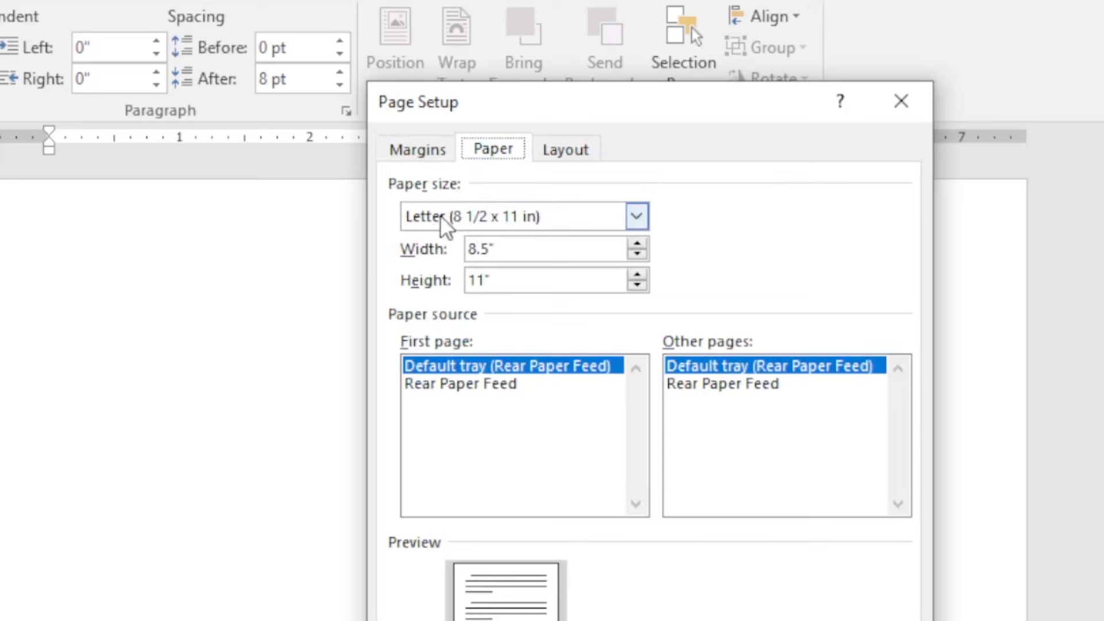
pyautogui.click(461, 215)
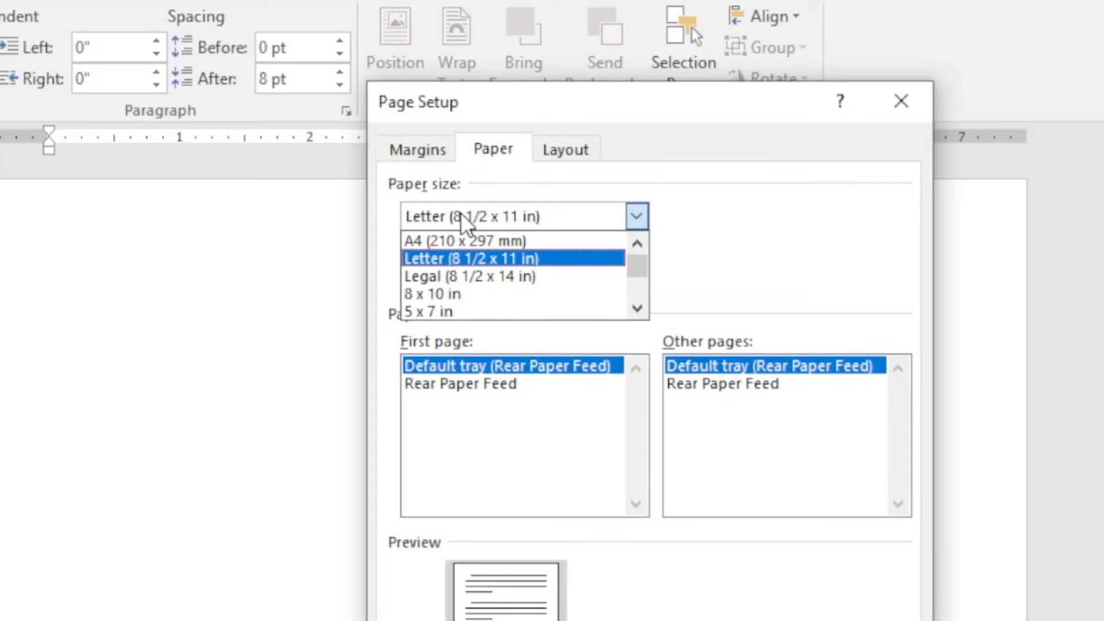
pyautogui.click(465, 242)
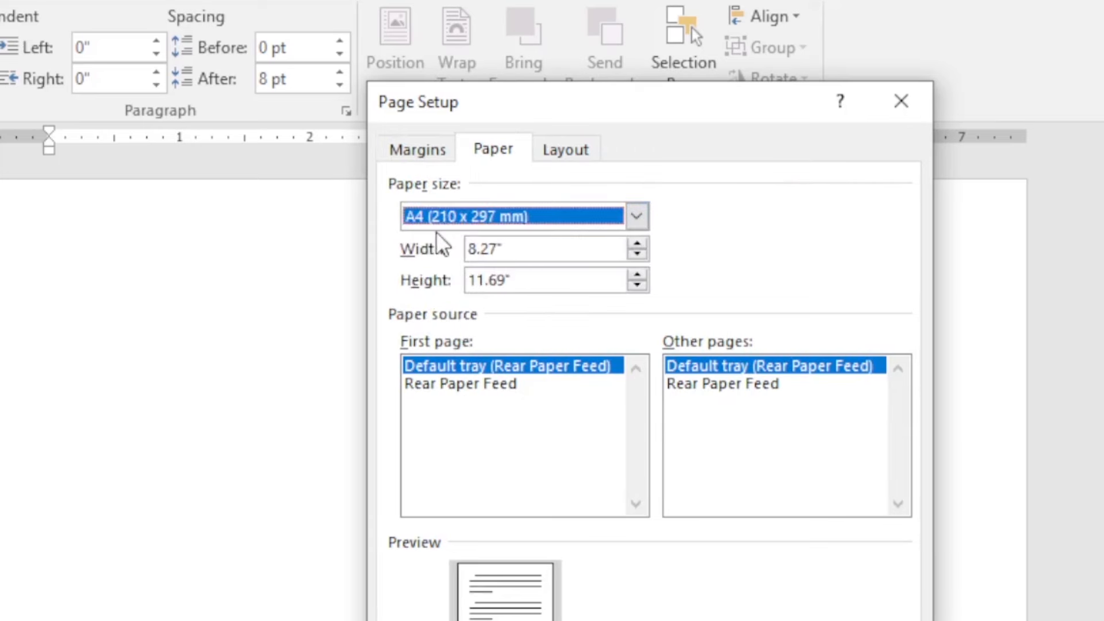
pyautogui.click(468, 219)
pyautogui.click(483, 278)
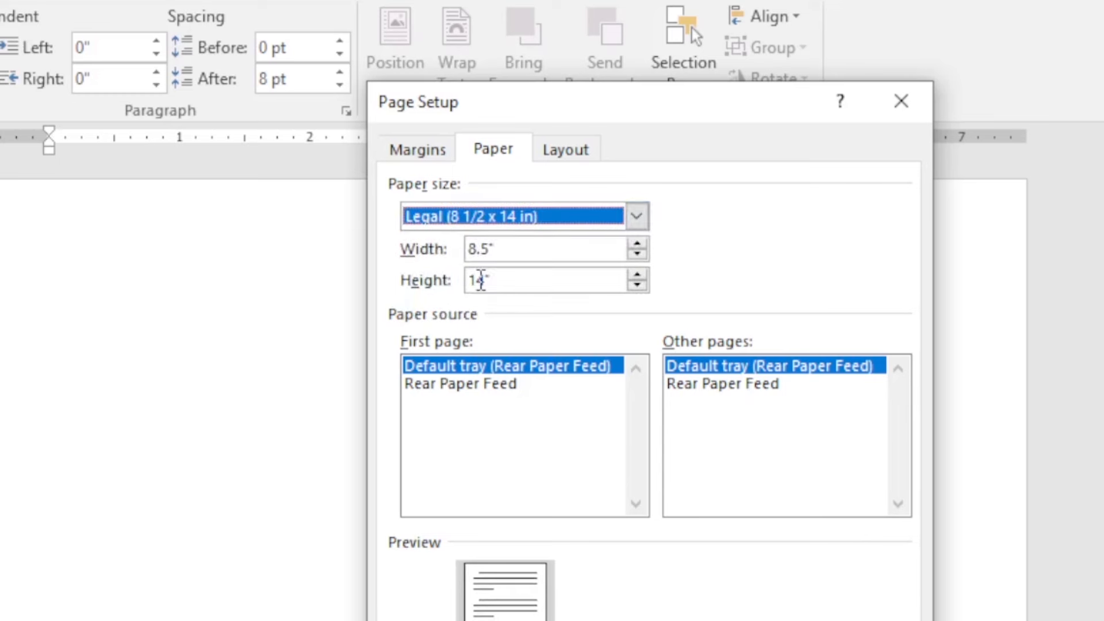
pyautogui.click(475, 224)
pyautogui.click(465, 241)
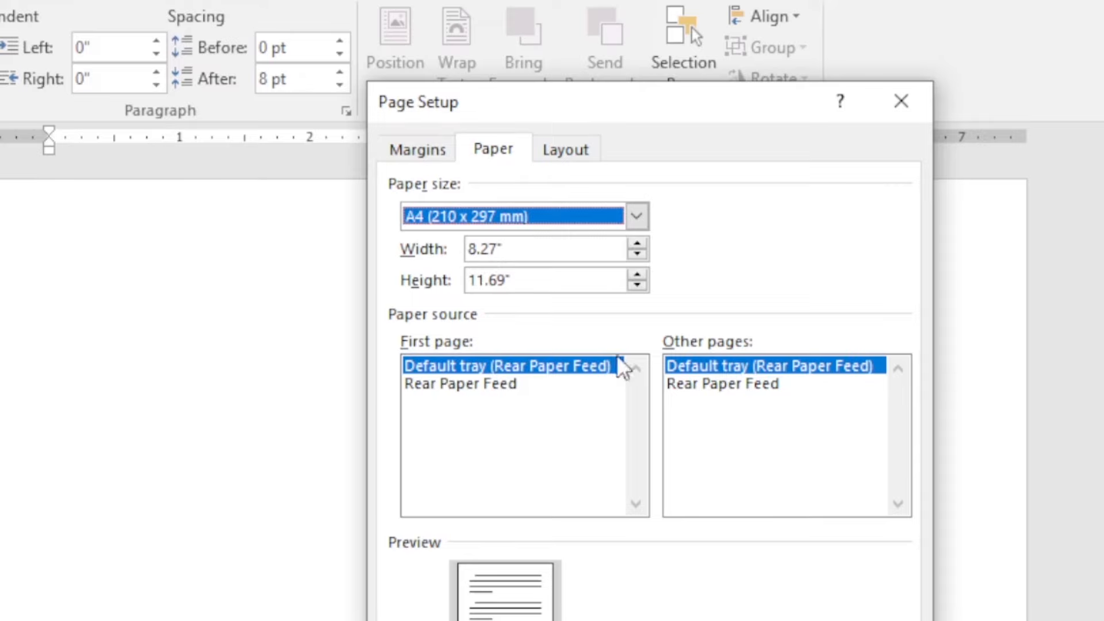
pyautogui.click(709, 521)
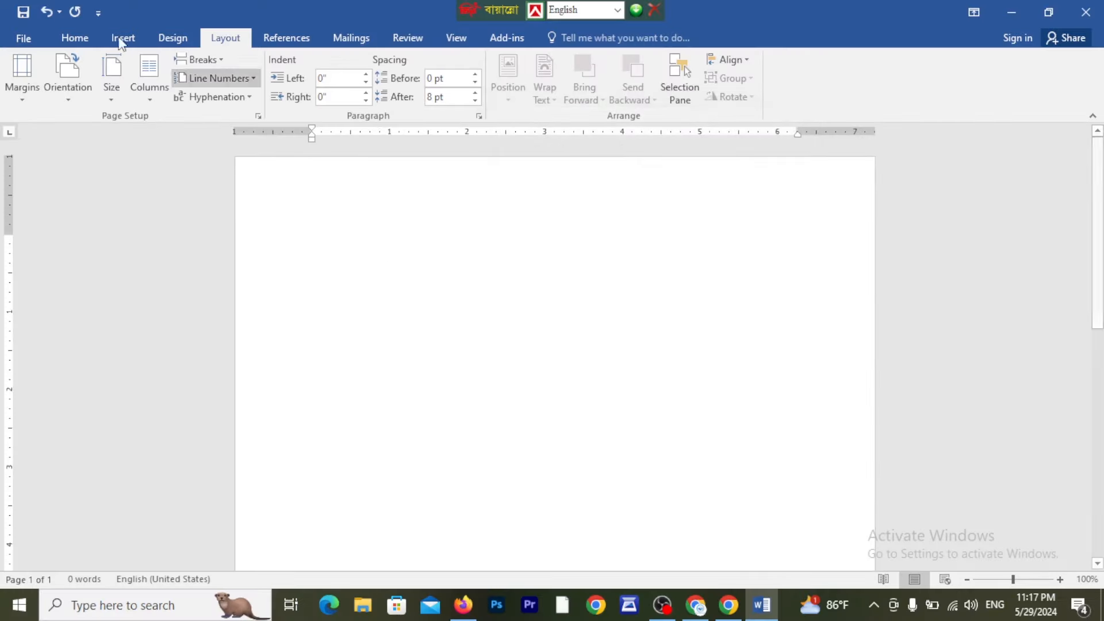
# Apply the Normal page margins, 1" on all four sides.
pyautogui.click(23, 82)
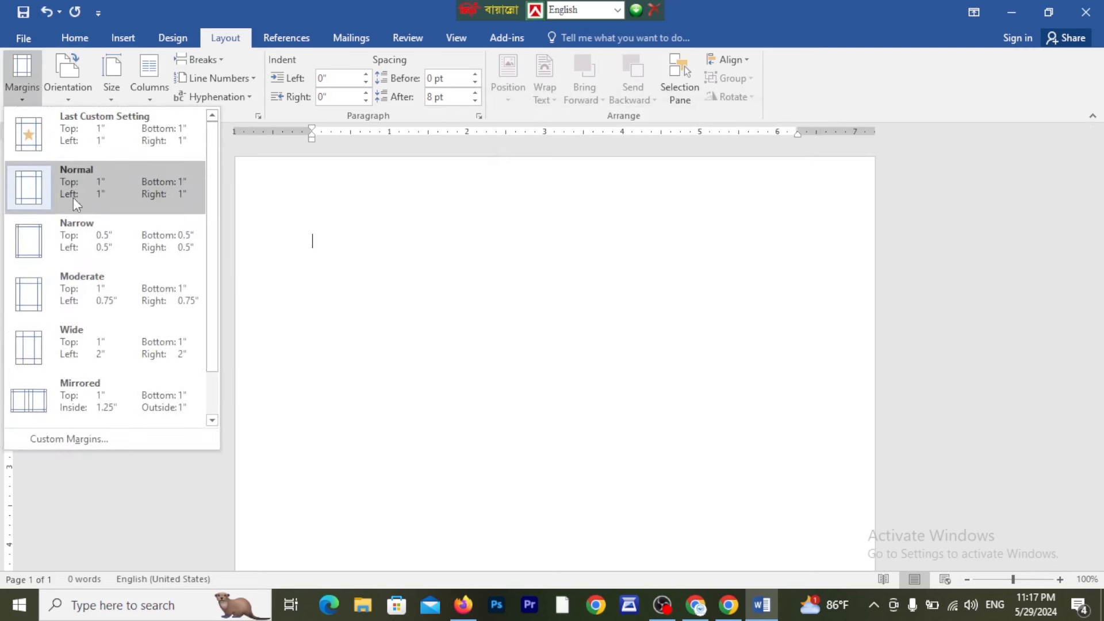
pyautogui.click(75, 198)
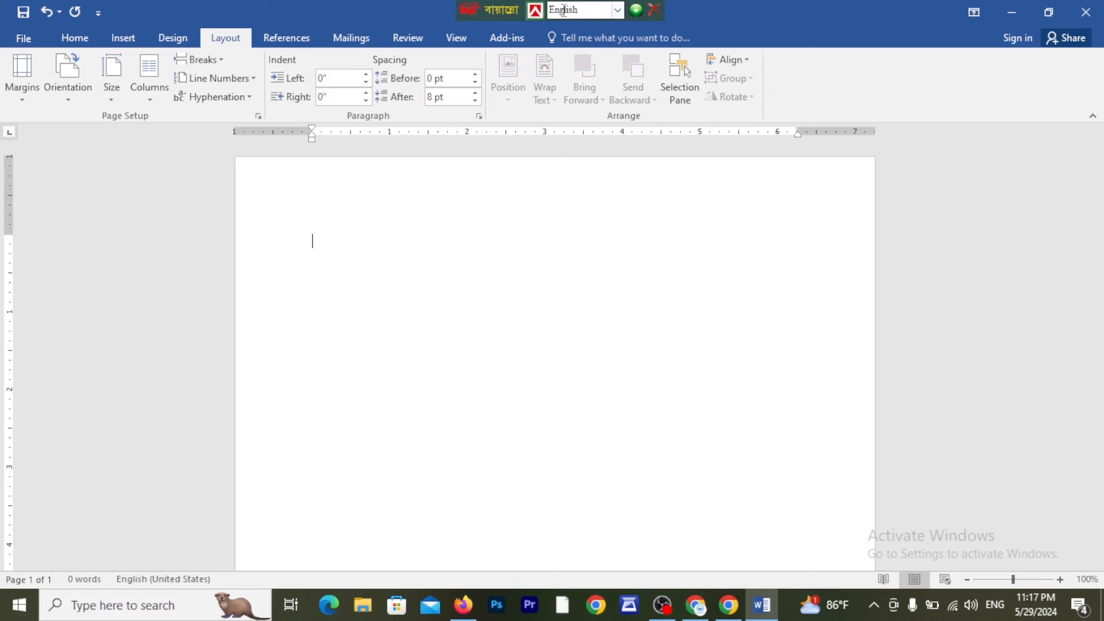
# Close the floating Bijoy keyboard bar, relaunch Bijoy Bayanno and move its bar to the middle of the title bar.
pyautogui.click(653, 9)
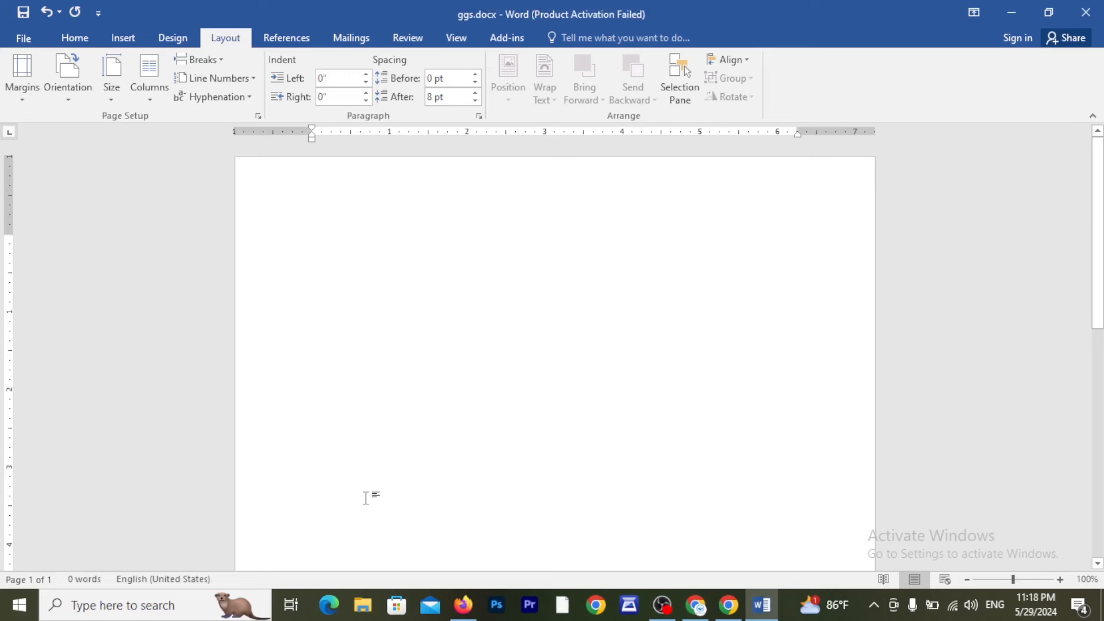
pyautogui.click(25, 613)
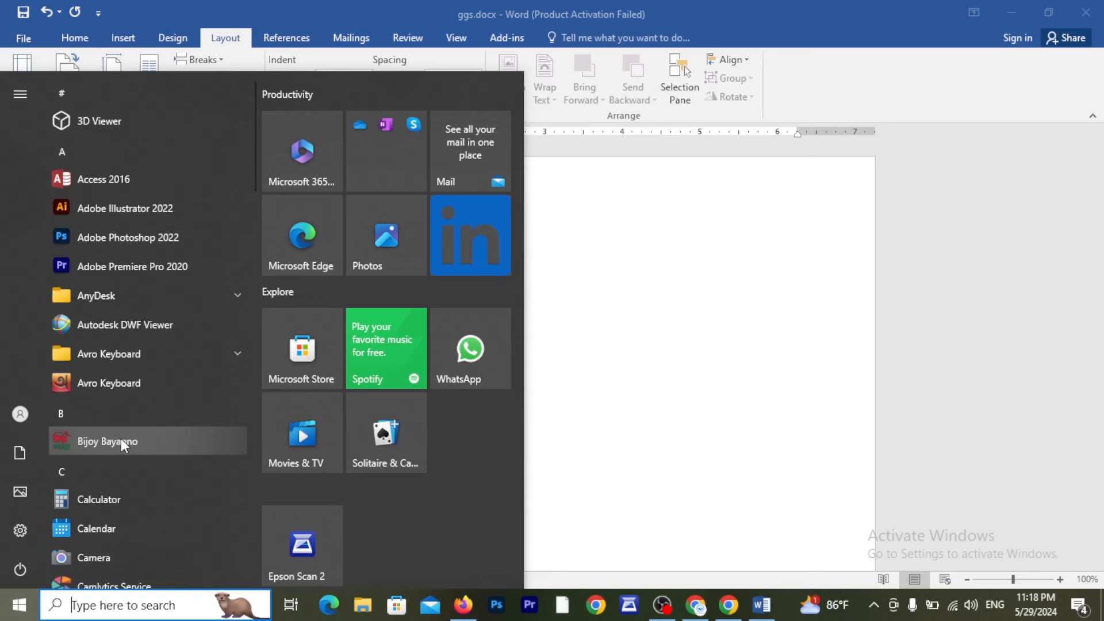
pyautogui.click(95, 439)
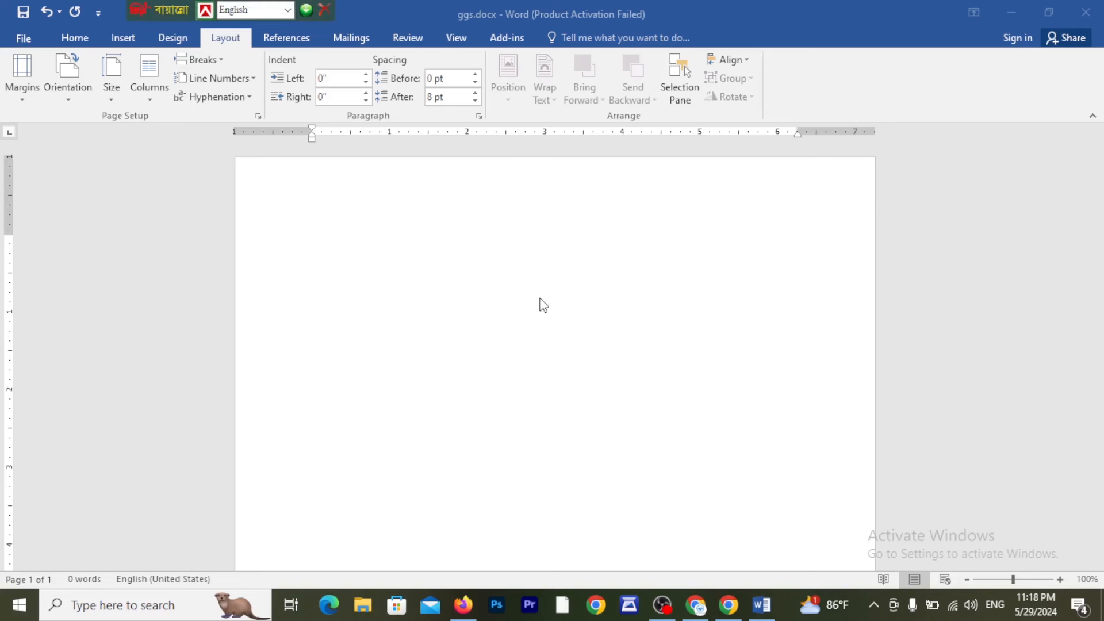
pyautogui.moveTo(173, 12); pyautogui.dragTo(484, 11)
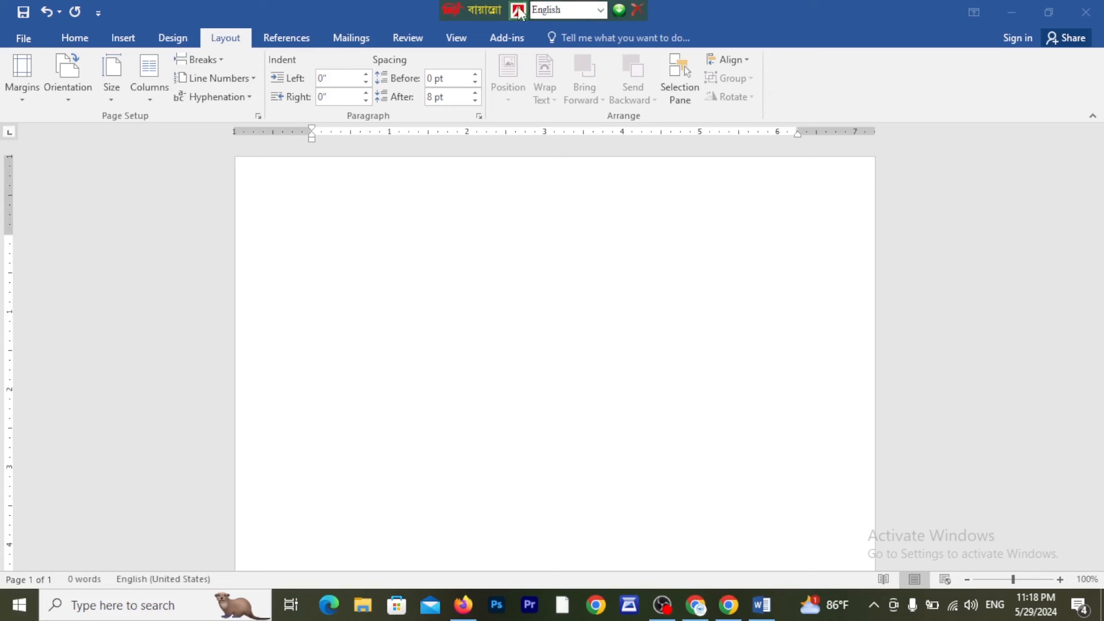
# Choose English as the Bijoy layout and minimize the floating bar to the system tray.
pyautogui.click(597, 11)
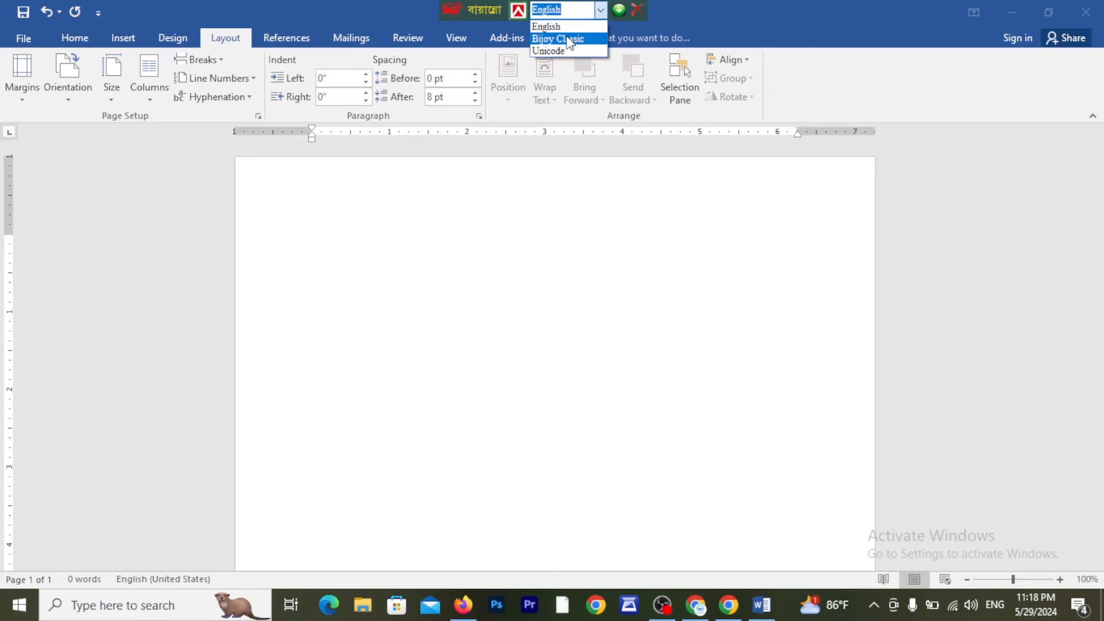
pyautogui.click(573, 26)
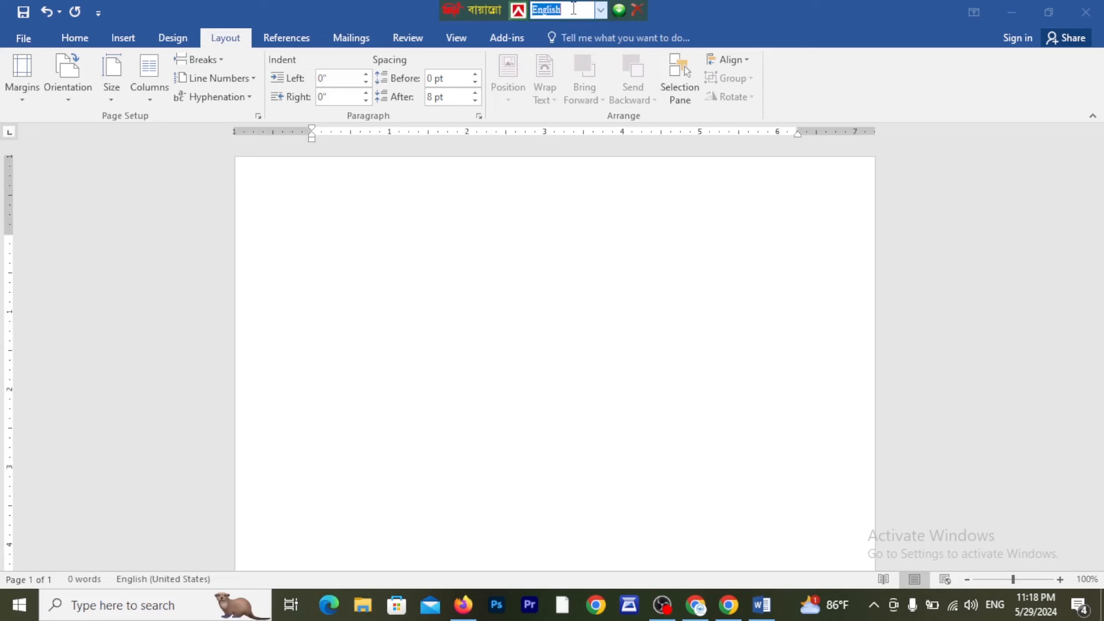
pyautogui.moveTo(481, 12)
pyautogui.mouseDown()
pyautogui.moveTo(486, 68)
pyautogui.moveTo(484, 12)
pyautogui.mouseUp()
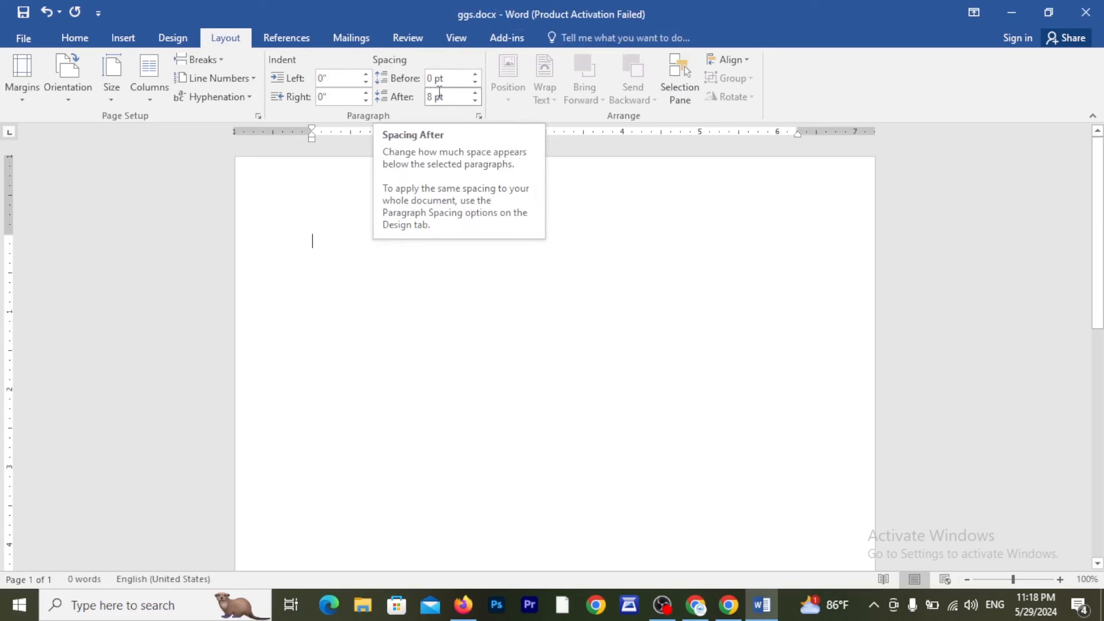
pyautogui.hotkey('ctrl', '2')
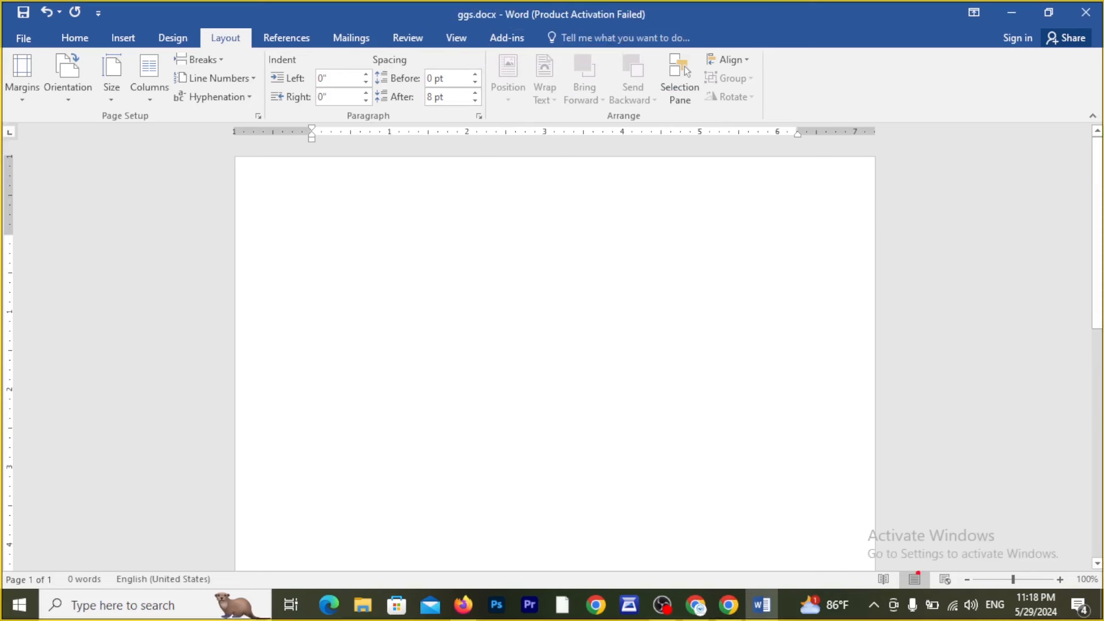
pyautogui.moveTo(864, 595)
pyautogui.mouseDown()
pyautogui.moveTo(875, 615)
pyautogui.moveTo(883, 587)
pyautogui.mouseUp()
pyautogui.press('Escape')
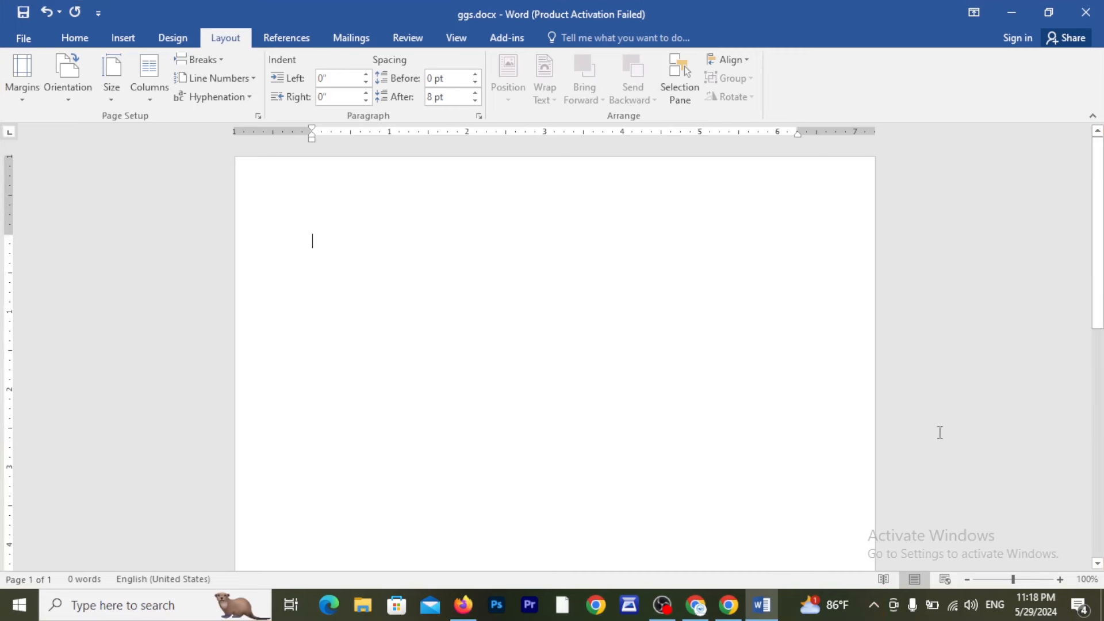
pyautogui.rightClick(926, 512)
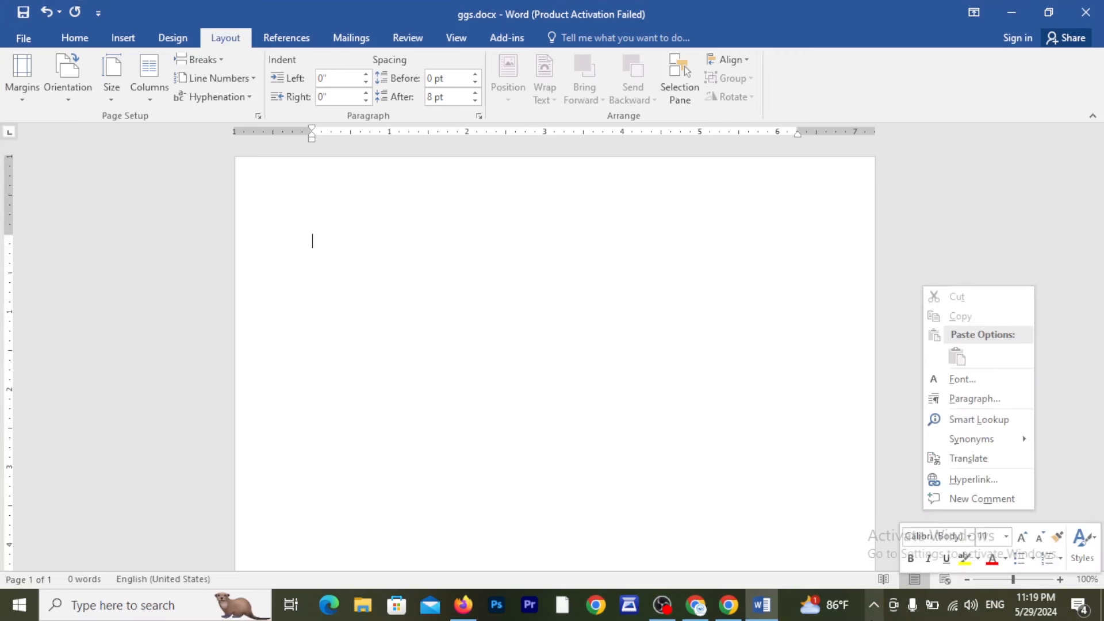
# Restore the Bijoy keyboard from the system tray as a top bar and reposition it on the title bar.
pyautogui.click(874, 610)
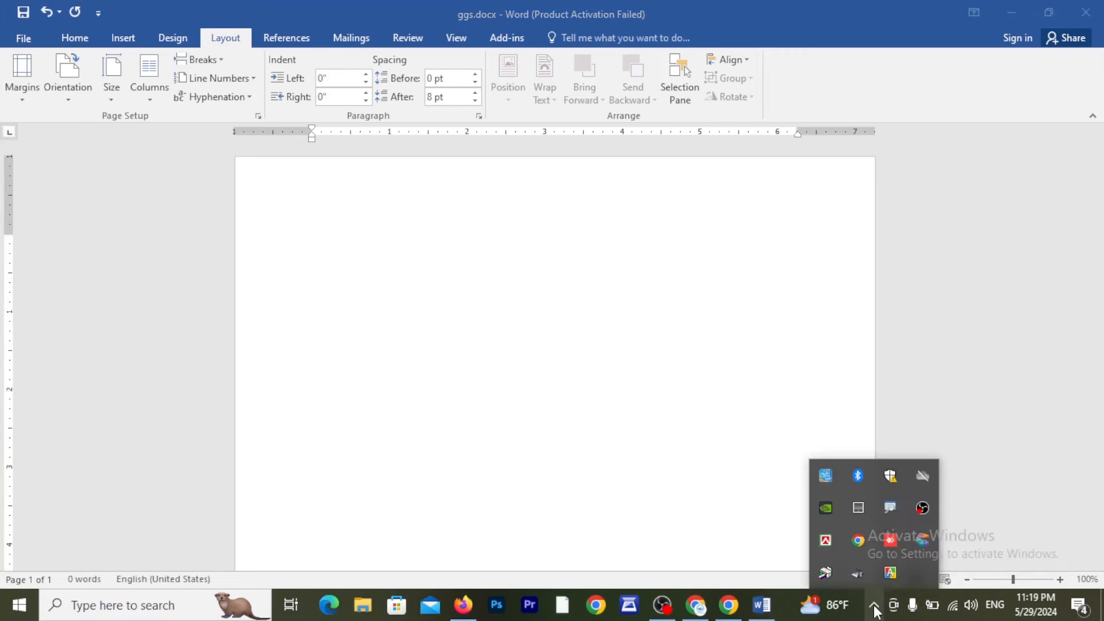
pyautogui.rightClick(825, 540)
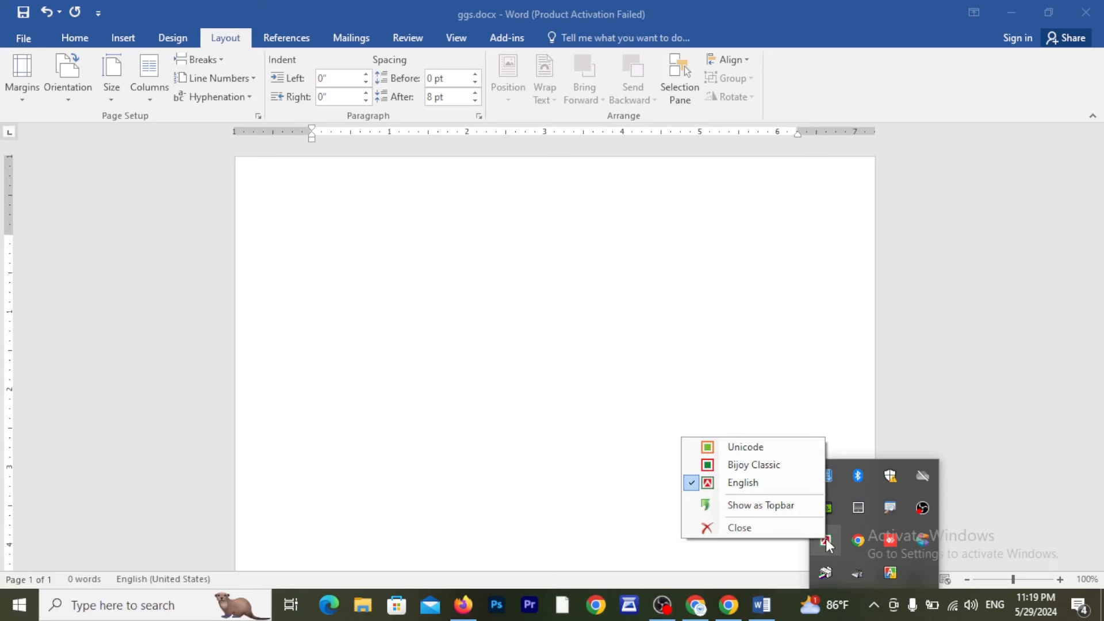
pyautogui.click(775, 505)
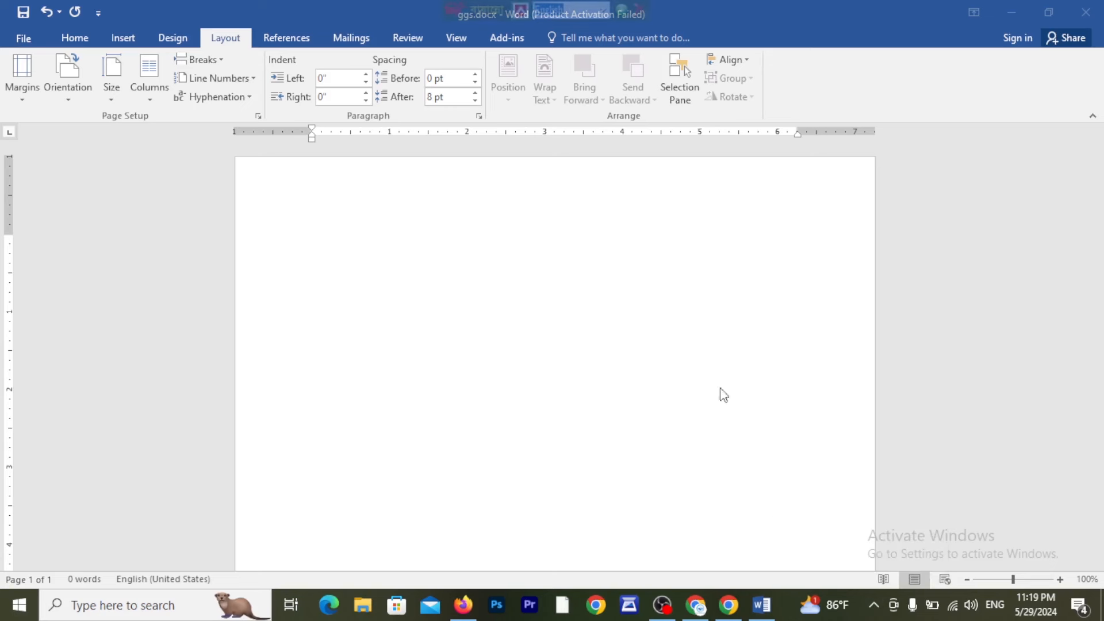
pyautogui.moveTo(473, 23); pyautogui.dragTo(479, 9)
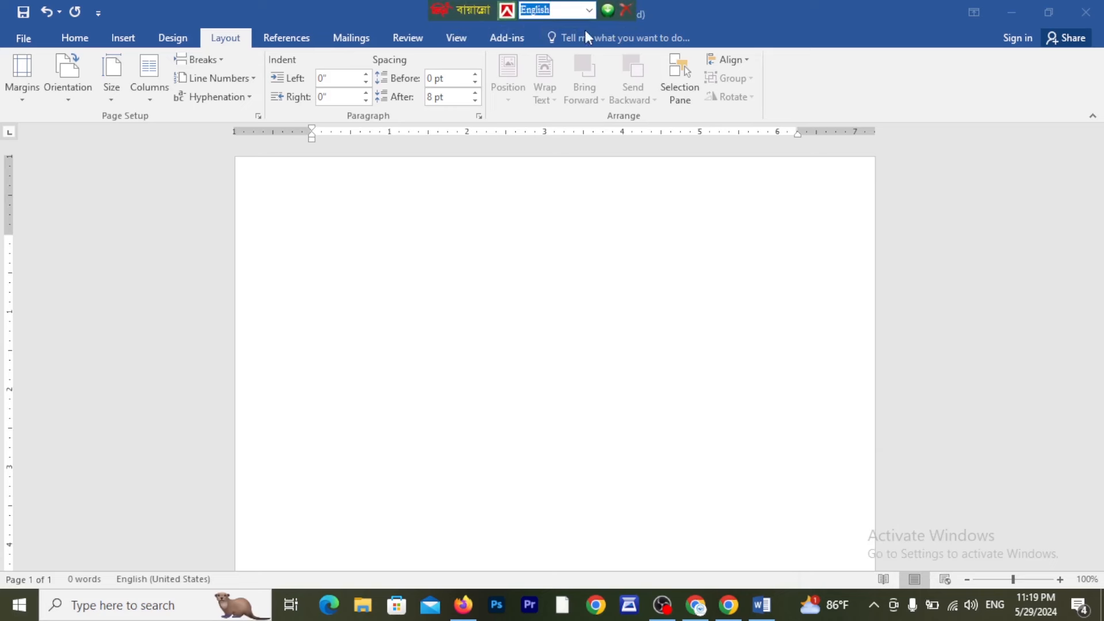
# Switch the Bijoy keyboard layout to Unicode, trying Bijoy Classic along the way, and return the focus to the page.
pyautogui.click(556, 9)
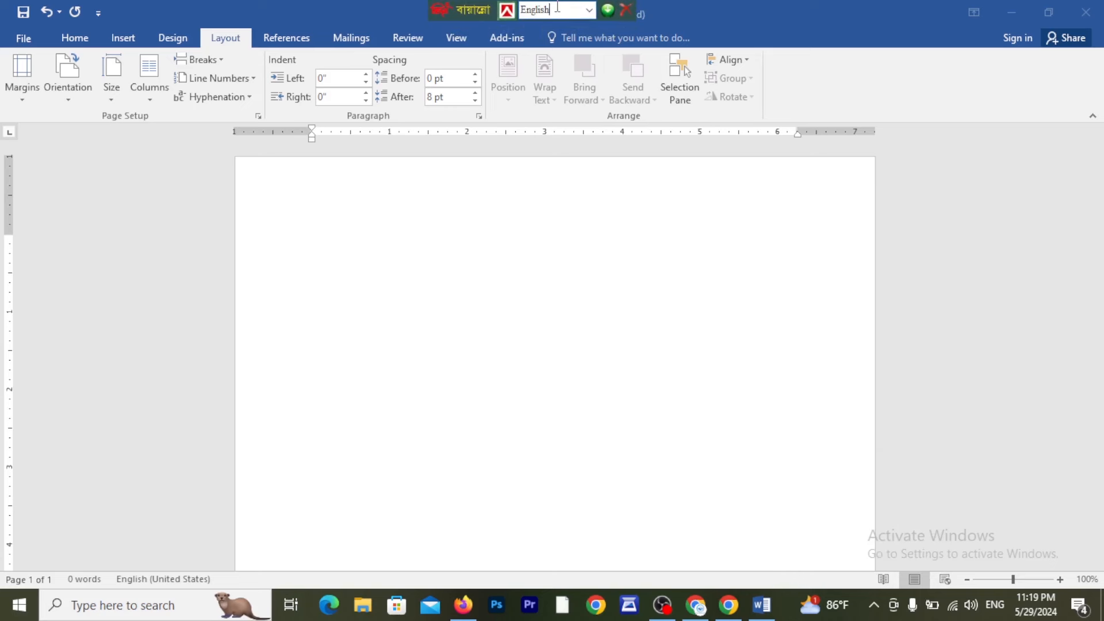
pyautogui.click(589, 10)
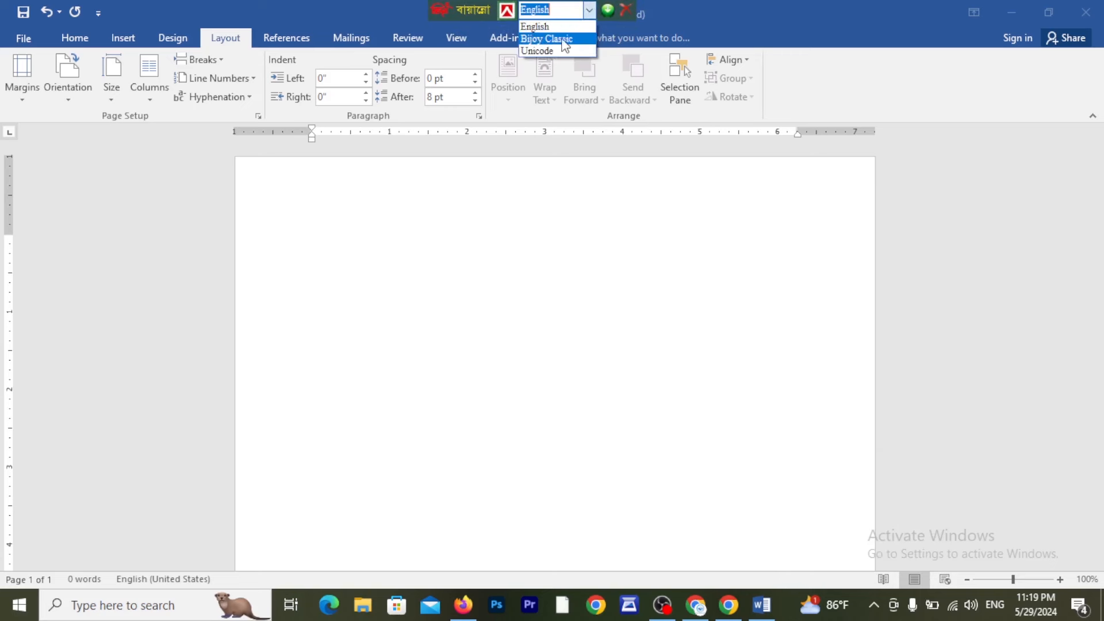
pyautogui.click(566, 40)
pyautogui.click(589, 10)
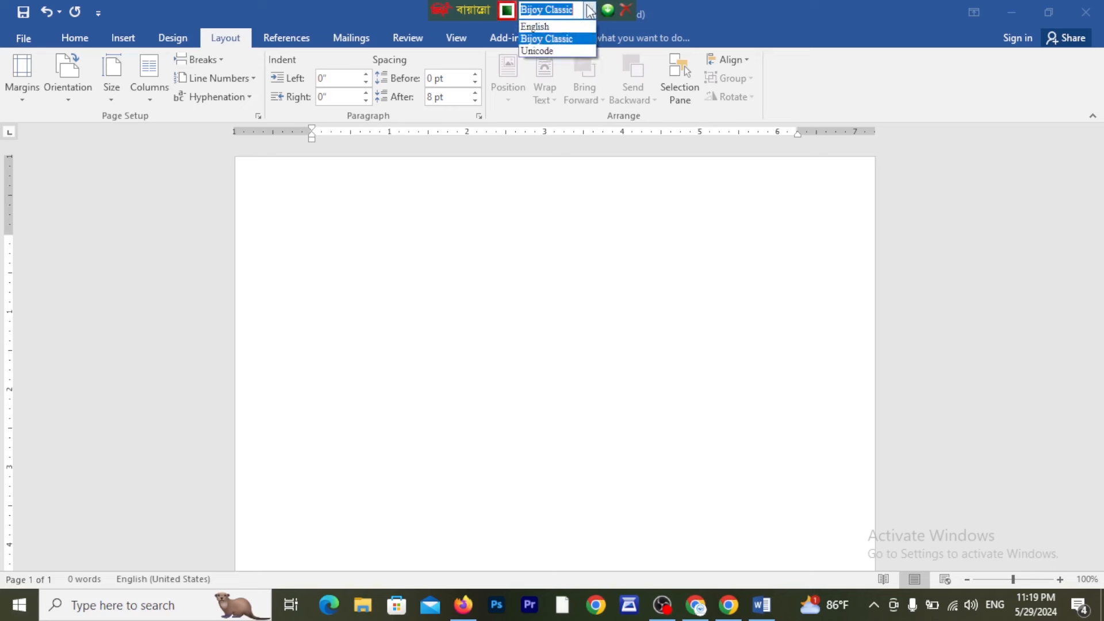
pyautogui.click(563, 50)
pyautogui.click(589, 10)
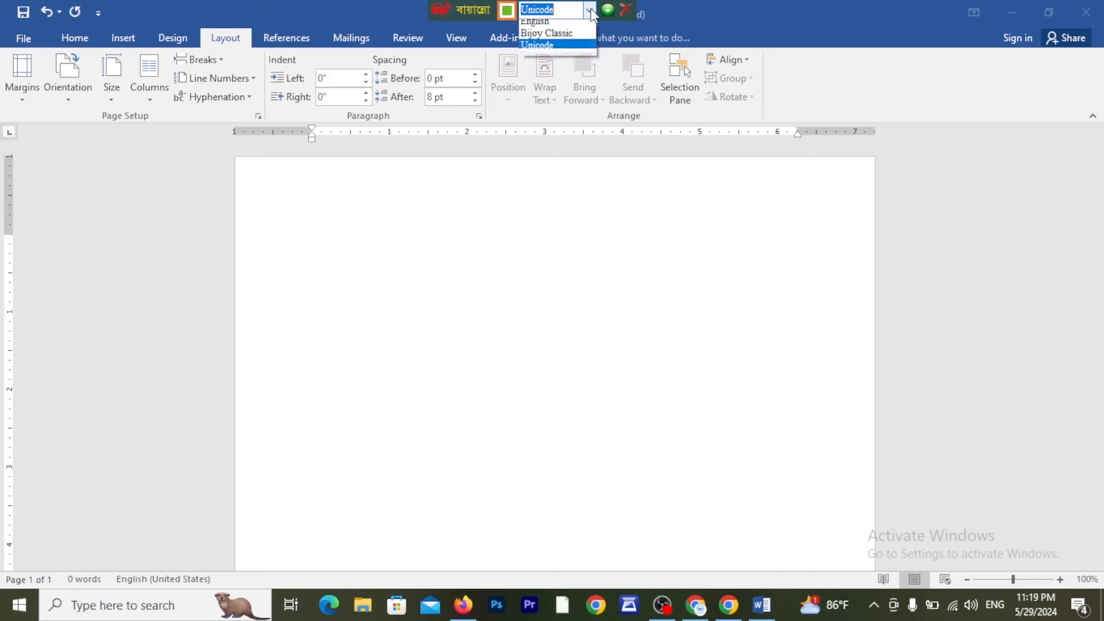
pyautogui.click(563, 50)
pyautogui.click(589, 11)
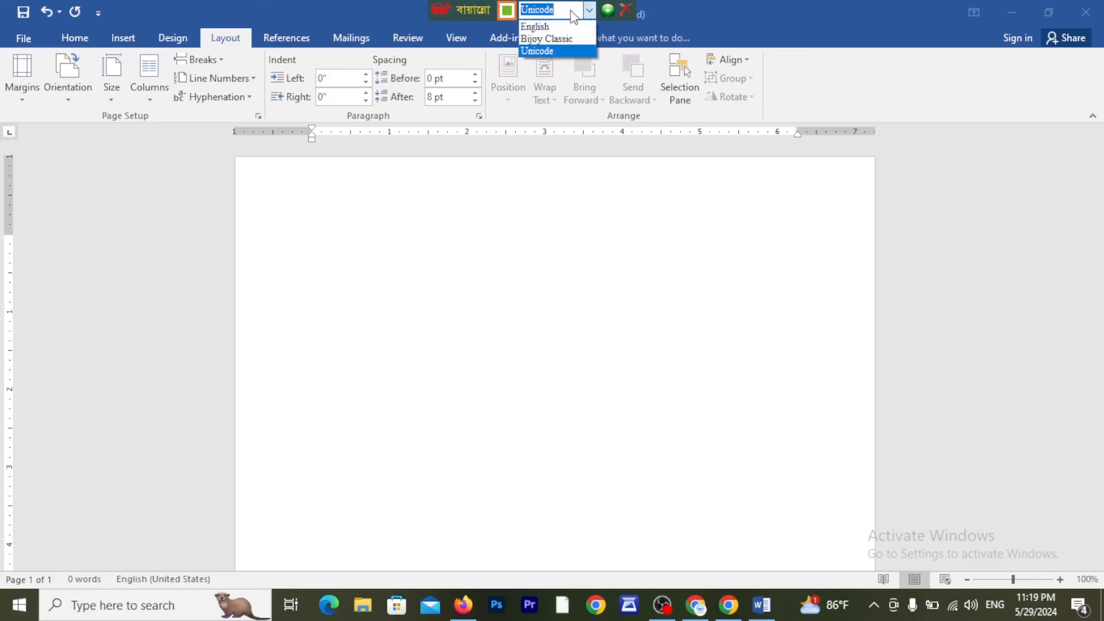
pyautogui.click(592, 13)
pyautogui.click(444, 190)
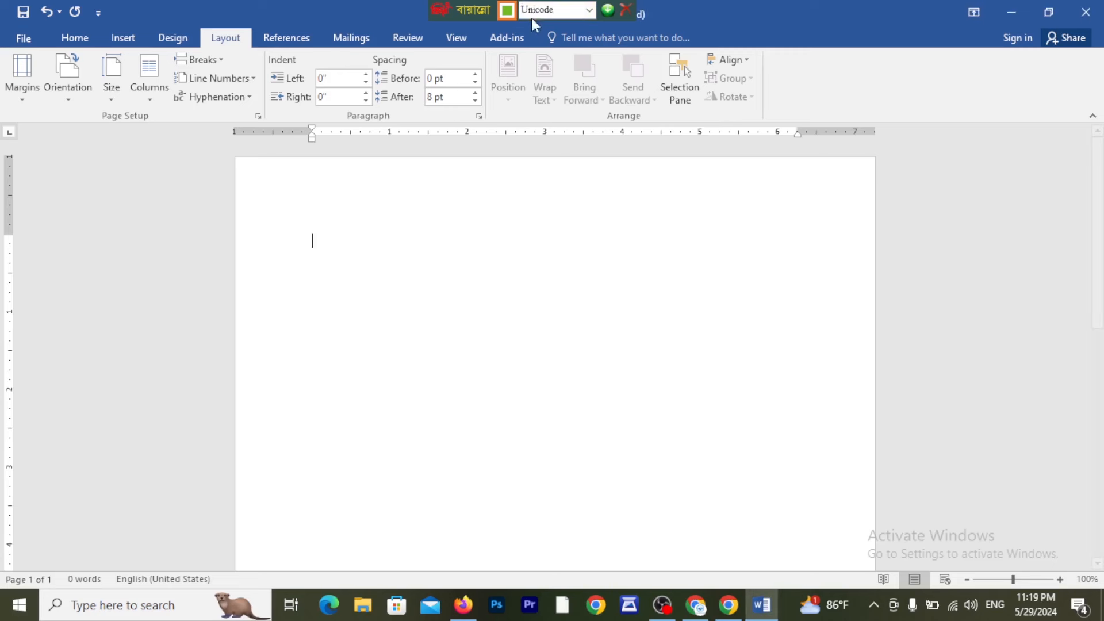
pyautogui.click(562, 9)
pyautogui.click(579, 11)
pyautogui.moveTo(556, 9); pyautogui.dragTo(521, 13)
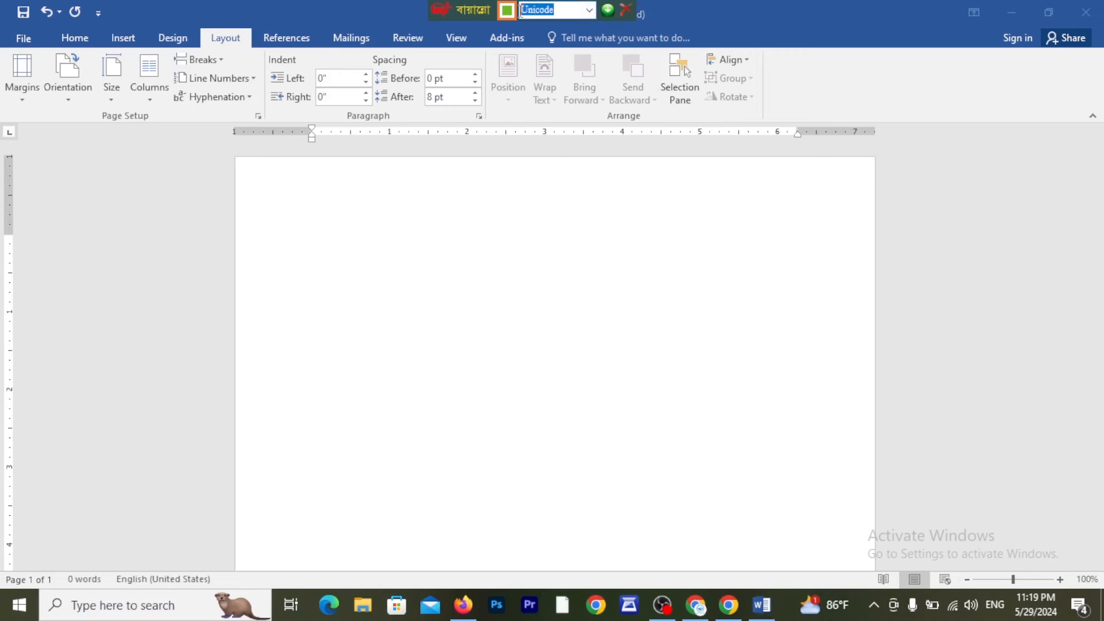
pyautogui.click(560, 10)
# Set the text font to Kalpurush.
pyautogui.click(74, 43)
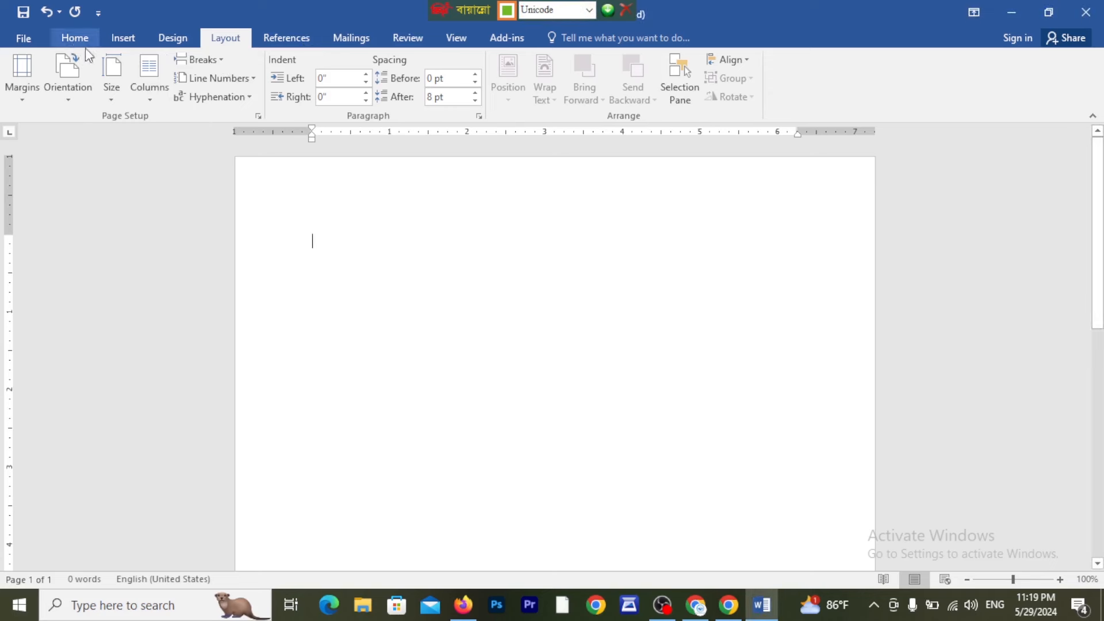
pyautogui.click(81, 40)
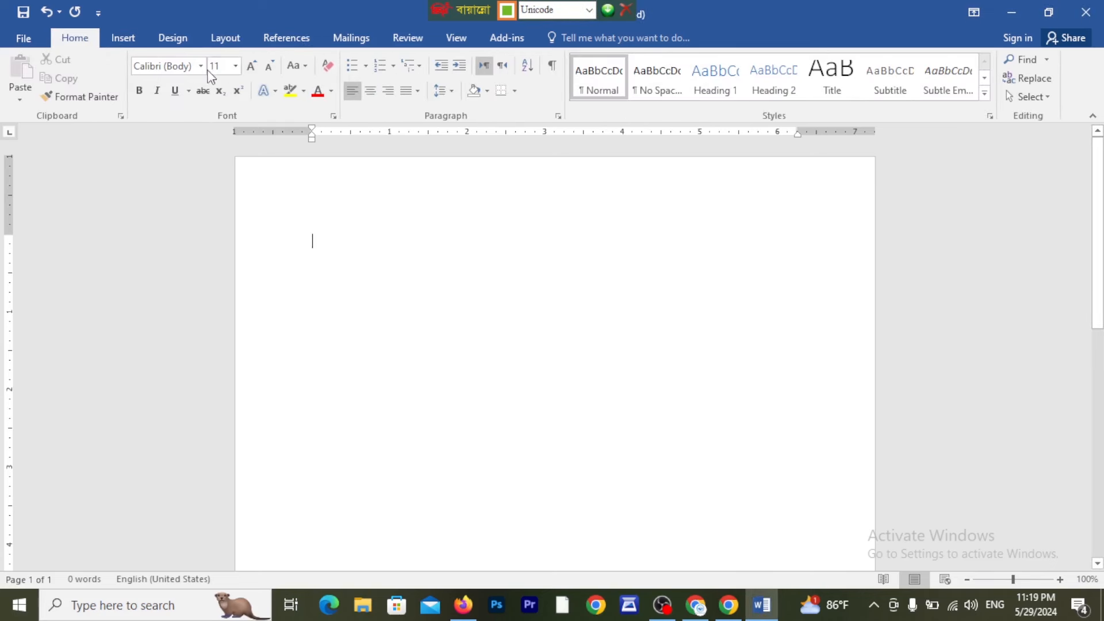
pyautogui.click(201, 66)
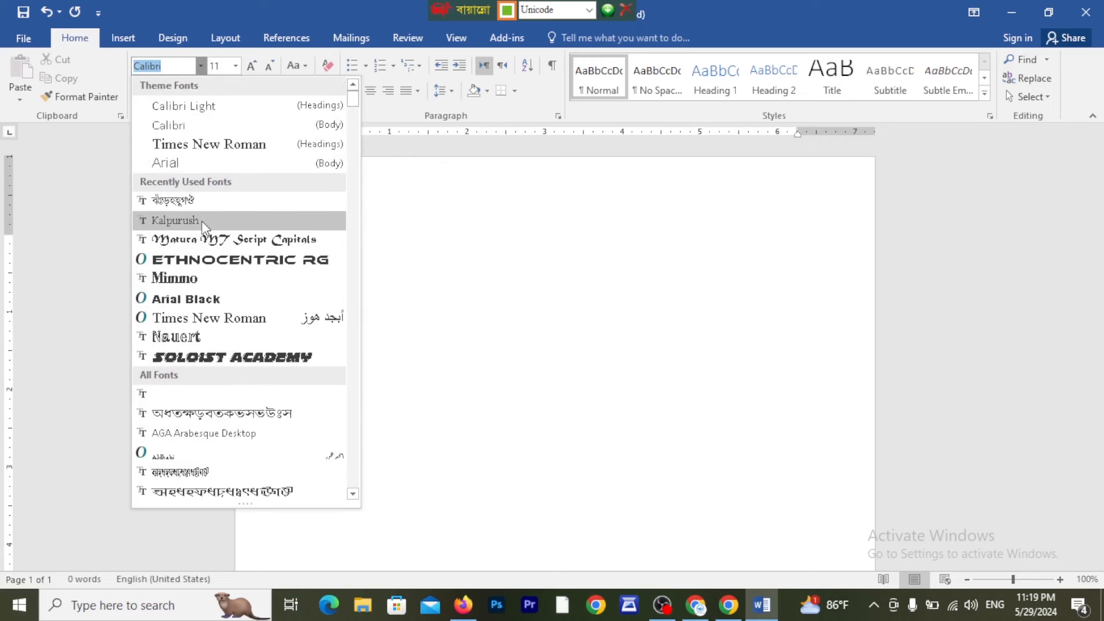
pyautogui.click(172, 66)
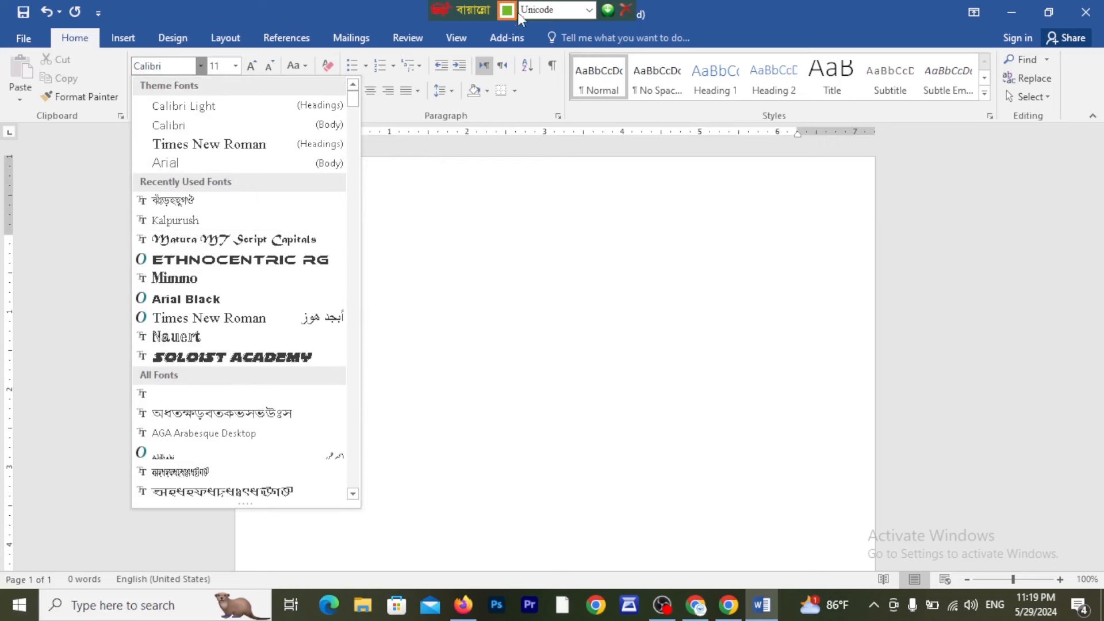
pyautogui.click(175, 69)
pyautogui.click(176, 220)
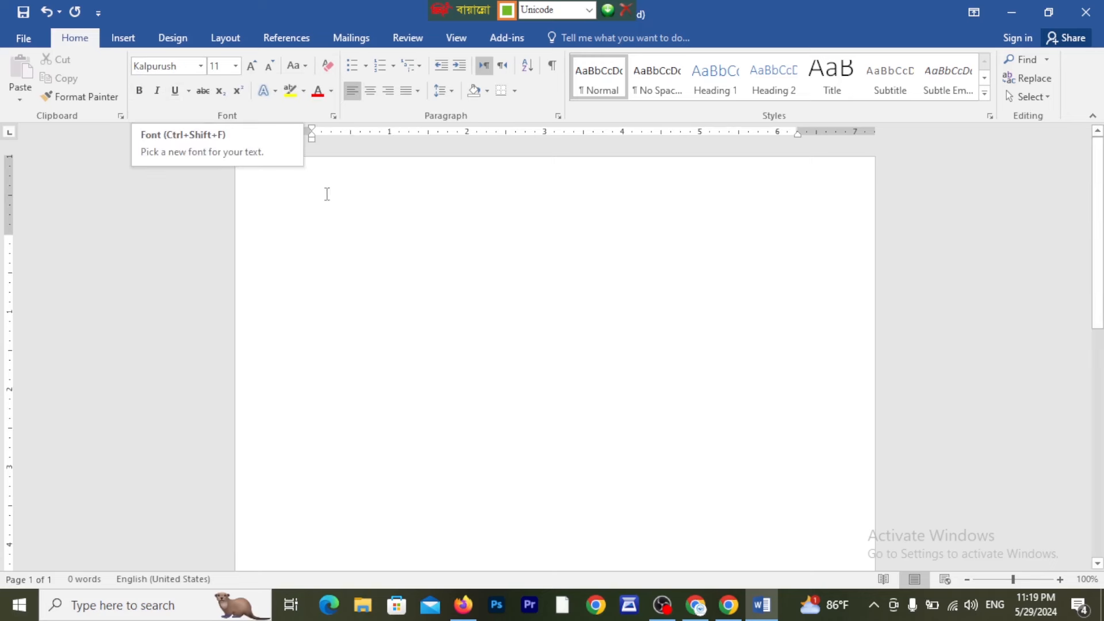
# Enter "বরাবর" on the blank page's first line and "প্রধান শিক্ষক" on the second line.
pyautogui.click(566, 10)
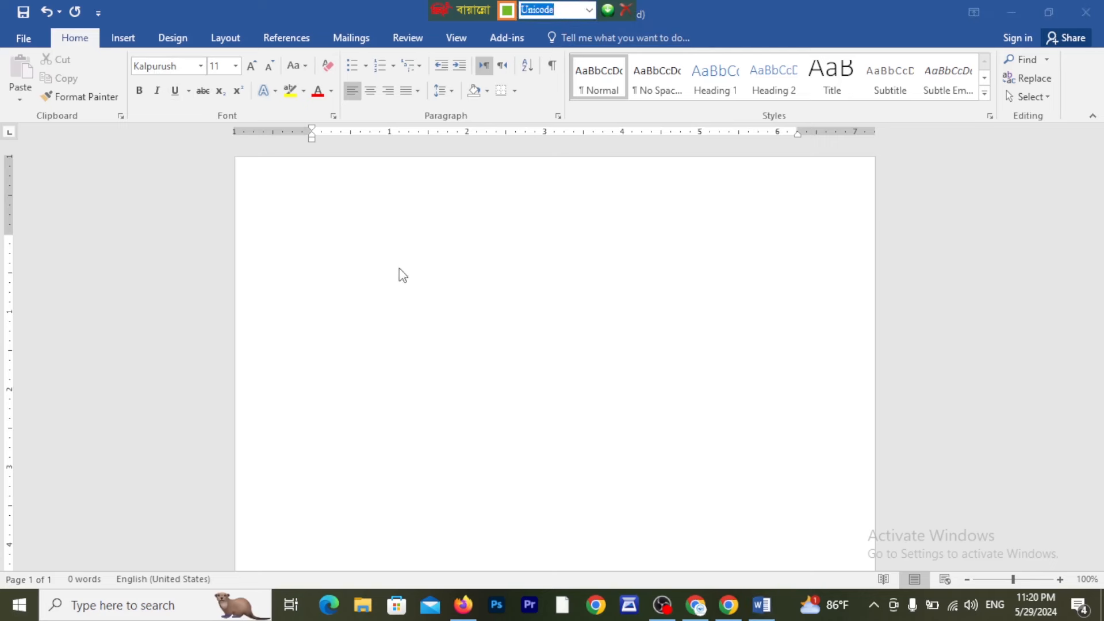
pyautogui.click(323, 257)
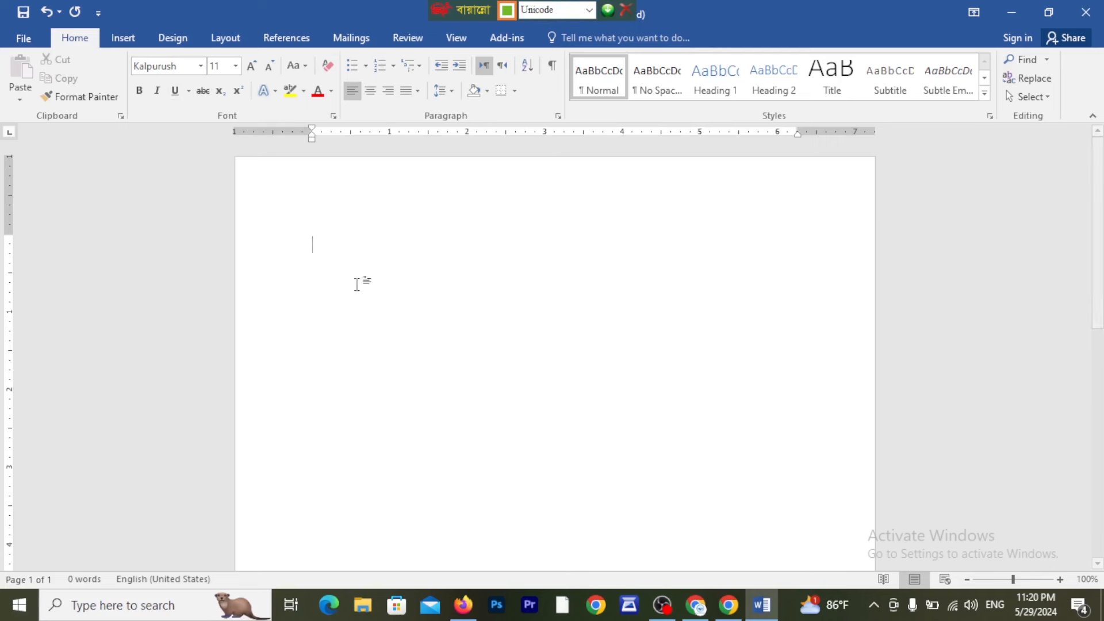
pyautogui.write('বরাবর ')
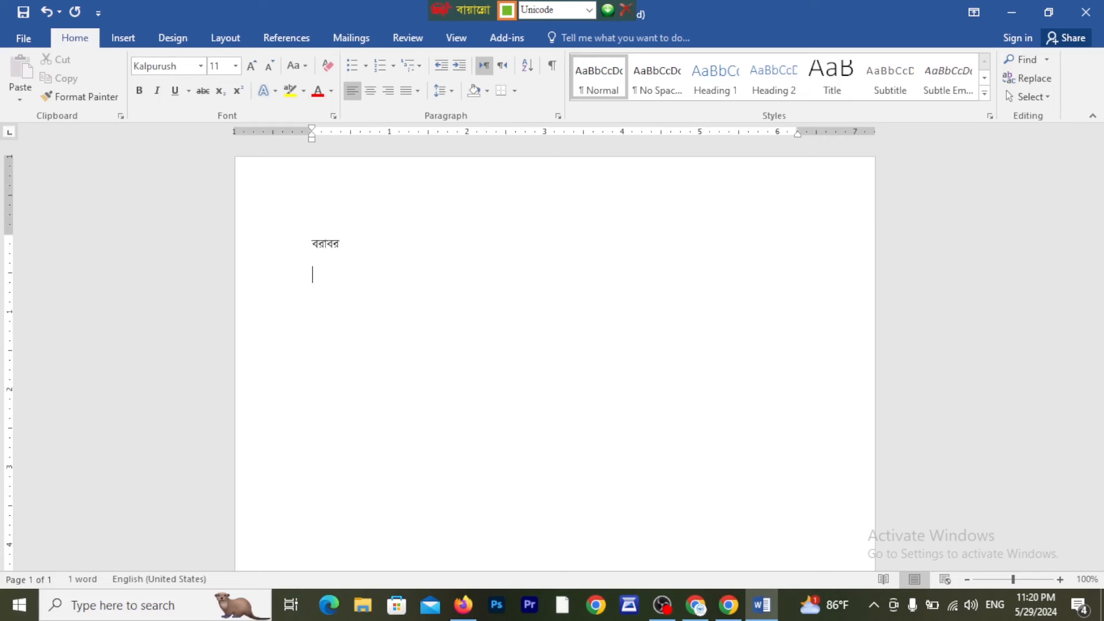
pyautogui.write('প্র')
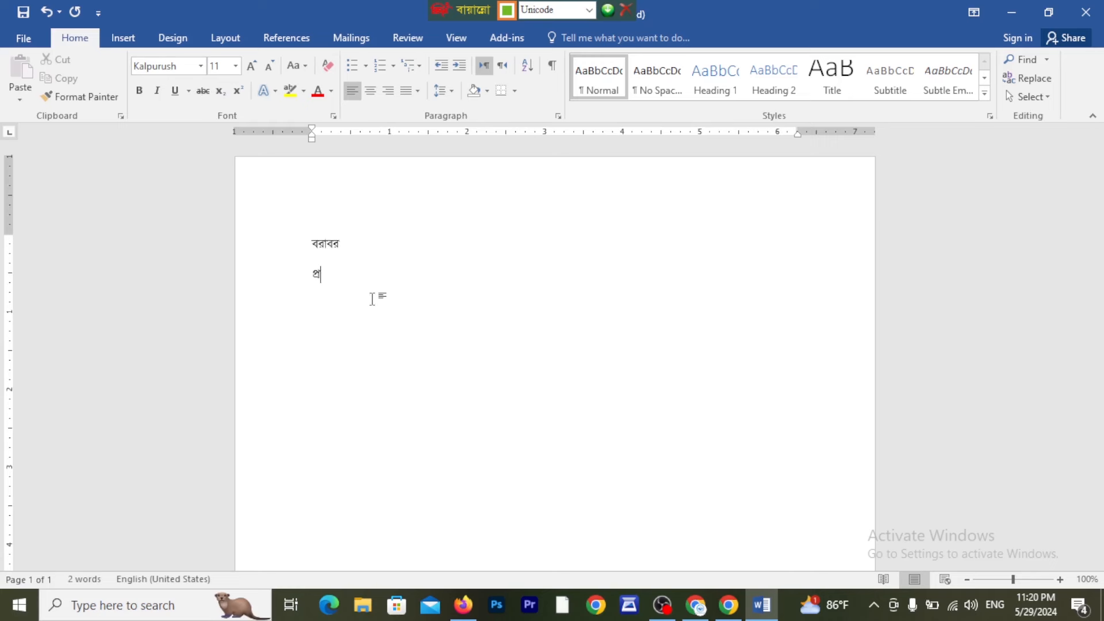
pyautogui.write('ধান শিক্ষক')
pyautogui.press('Return')
# Enter the third line "ঢাকা হাই স্কুল এন্ড কলেজ, ঢাকা।", correcting the mistyped last word.
pyautogui.write('ঢাকা ')
pyautogui.write('হ্')
pyautogui.write('ই স্ক')
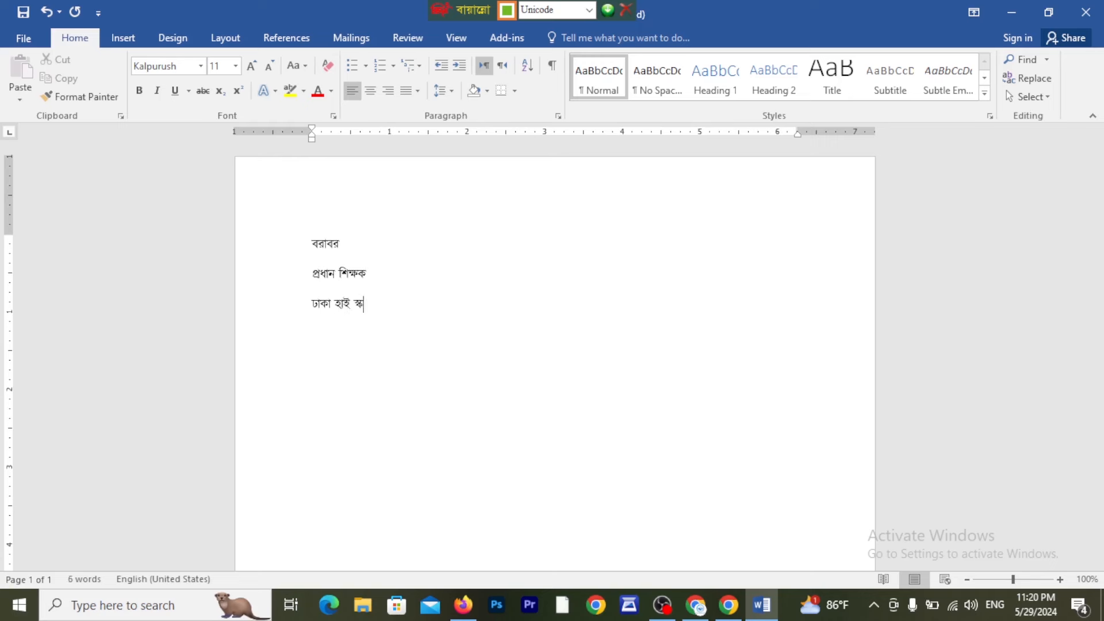
pyautogui.write('ুল এন্ড কলেজ, ঢক')
pyautogui.press('BackSpace')
pyautogui.press('BackSpace')
pyautogui.write('াকা।')
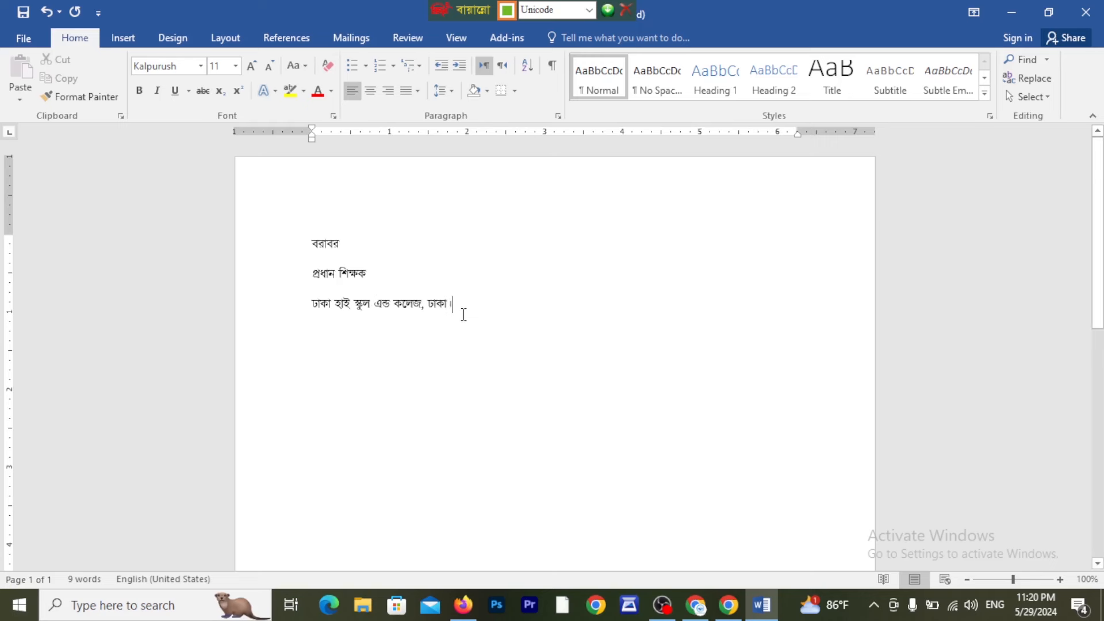
# Copy the three letter lines and search Google for them in a new Chrome tab.
pyautogui.moveTo(452, 309); pyautogui.dragTo(483, 308)
pyautogui.hotkey('ctrl', 'c')
pyautogui.click(323, 253)
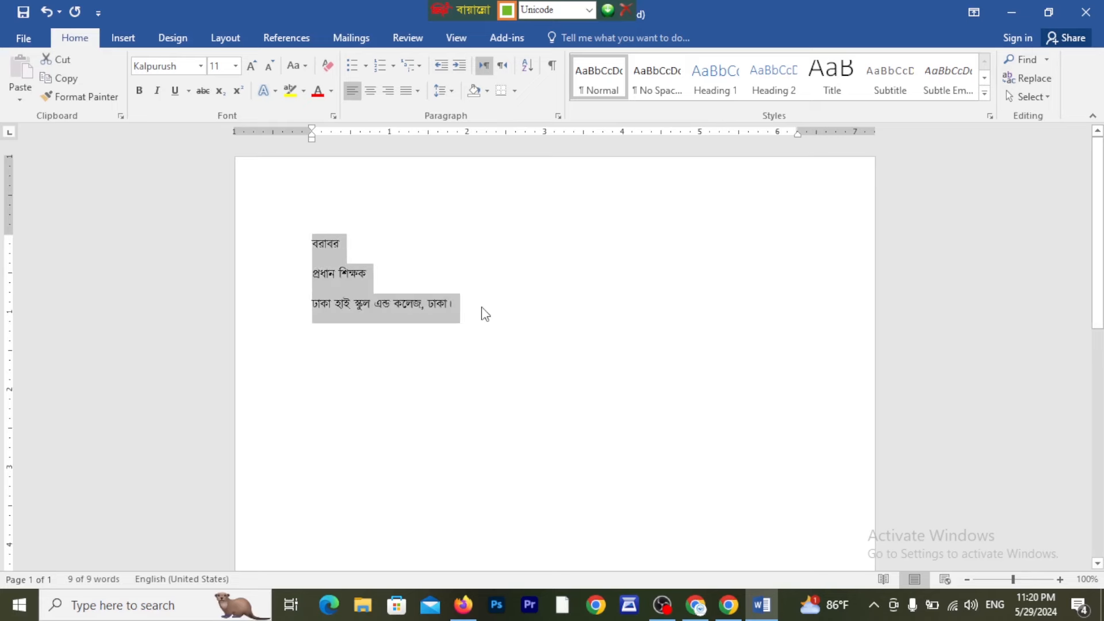
pyautogui.click(695, 605)
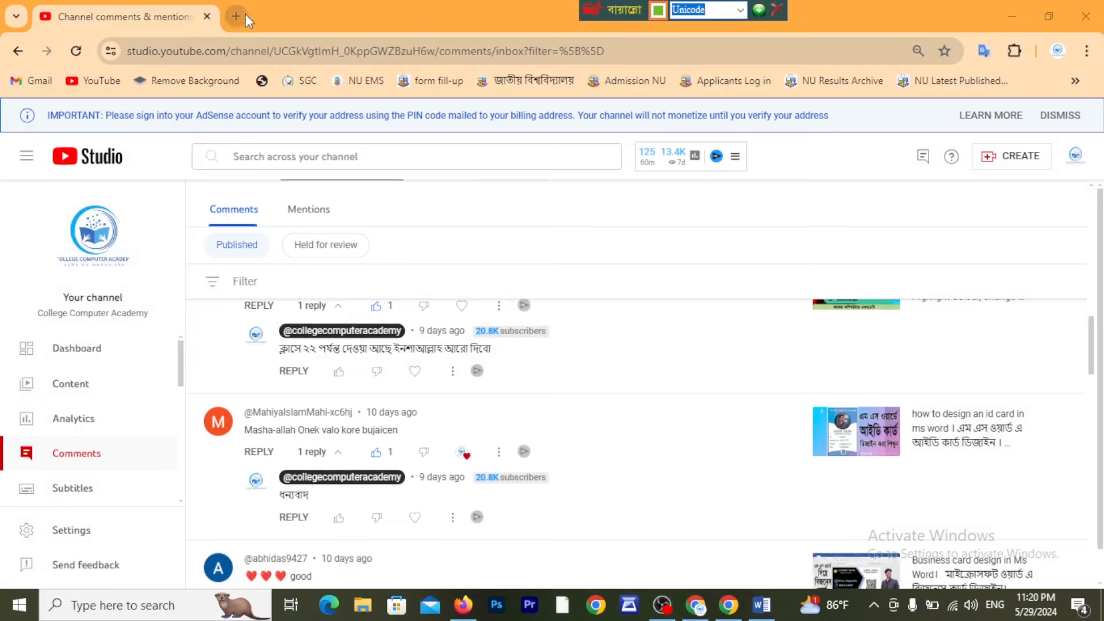
pyautogui.click(245, 15)
pyautogui.hotkey('ctrl', 'v')
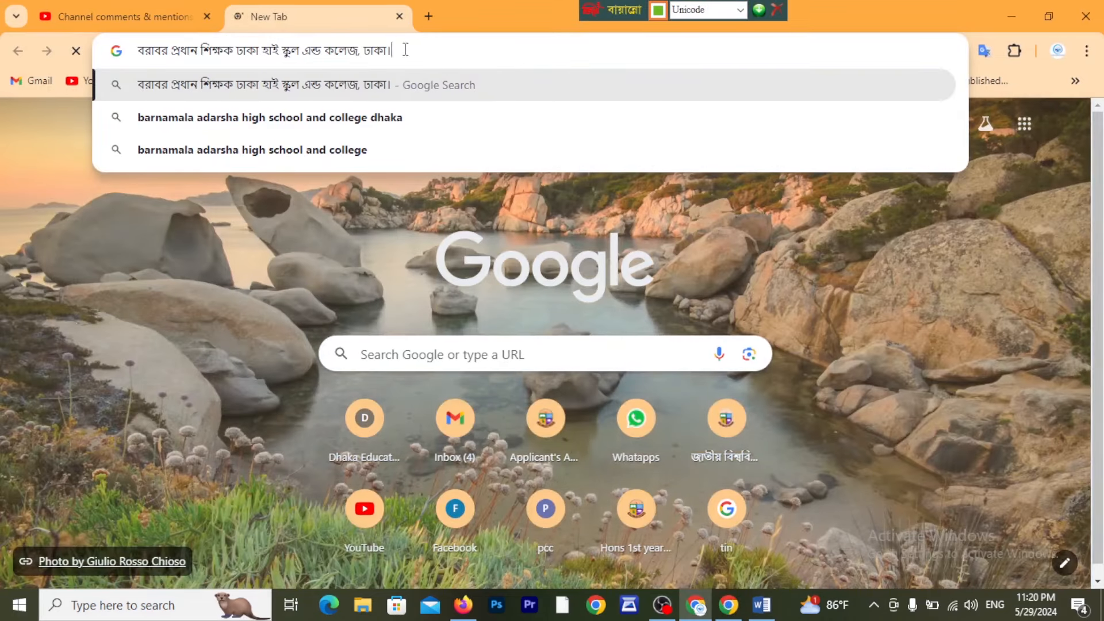
pyautogui.moveTo(411, 49); pyautogui.dragTo(104, 55)
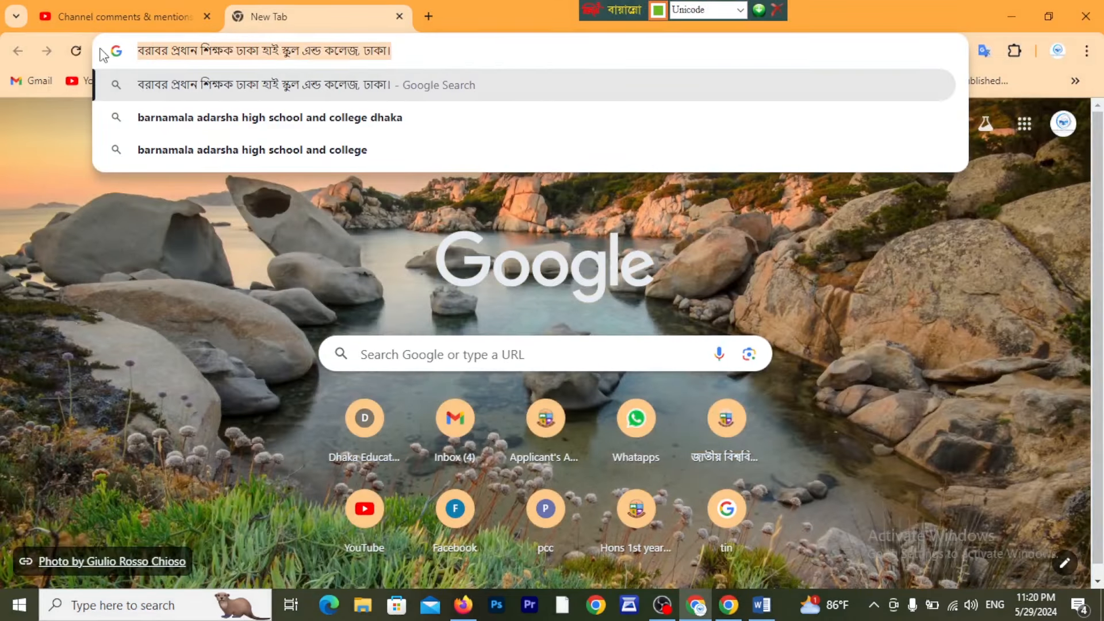
pyautogui.press('Return')
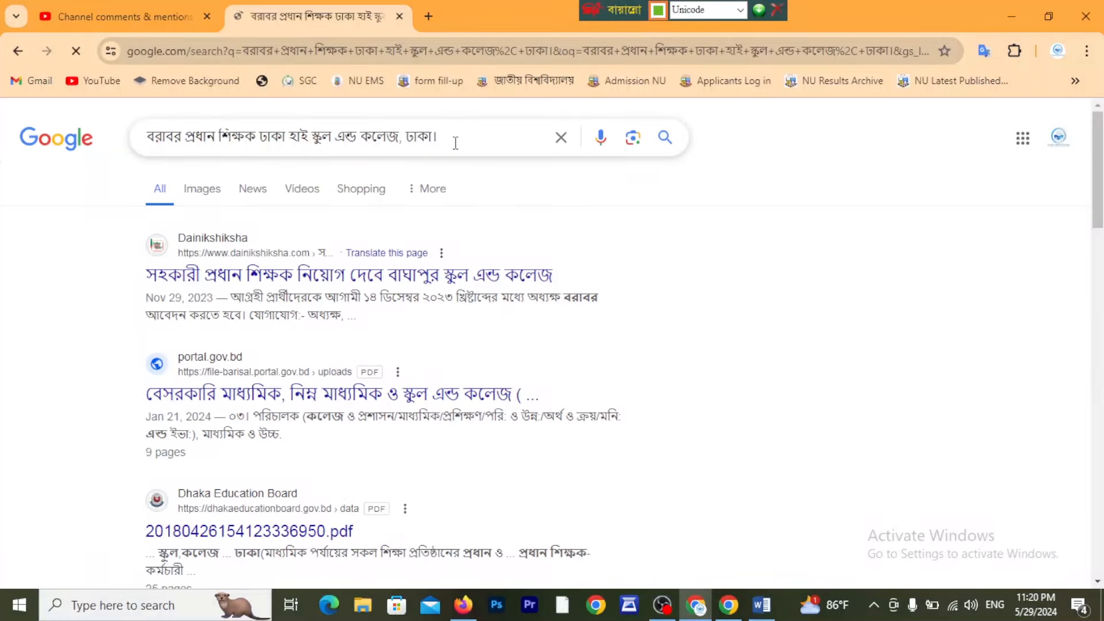
pyautogui.moveTo(258, 136); pyautogui.dragTo(118, 140)
pyautogui.click(201, 138)
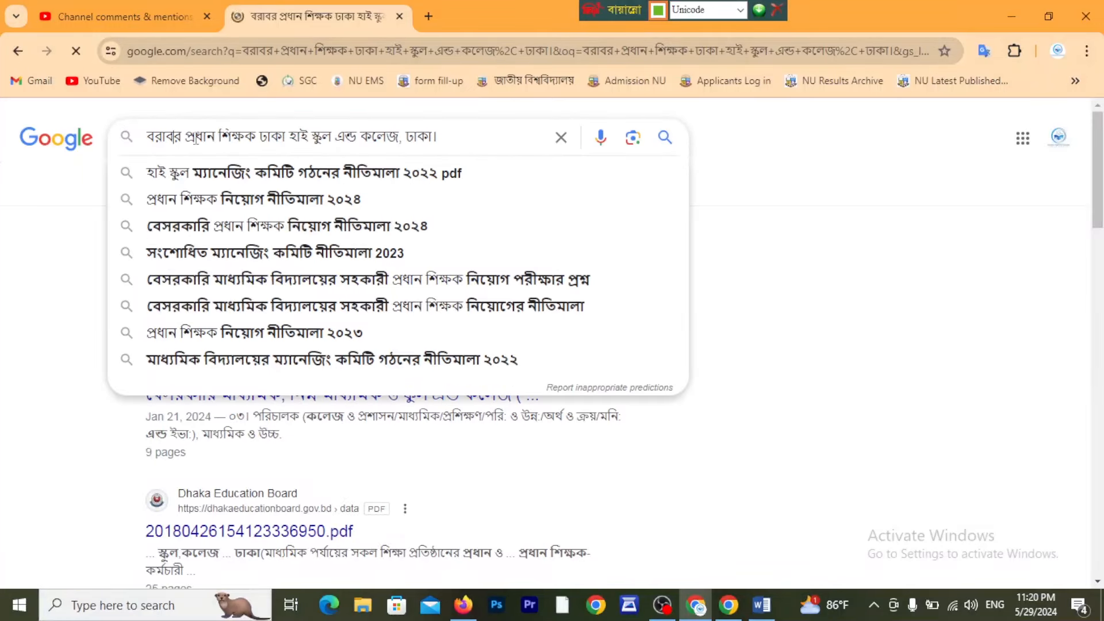
pyautogui.moveTo(452, 136); pyautogui.dragTo(141, 138)
pyautogui.click(811, 260)
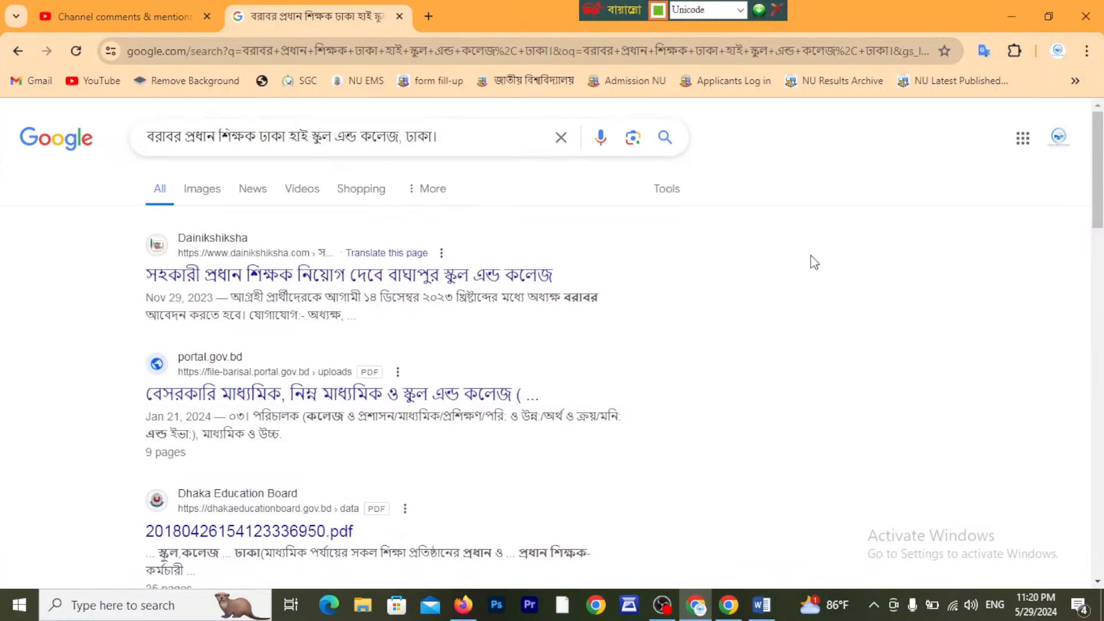
# Open the Dainikshiksha search result and copy the three body paragraphs of the article.
pyautogui.click(393, 285)
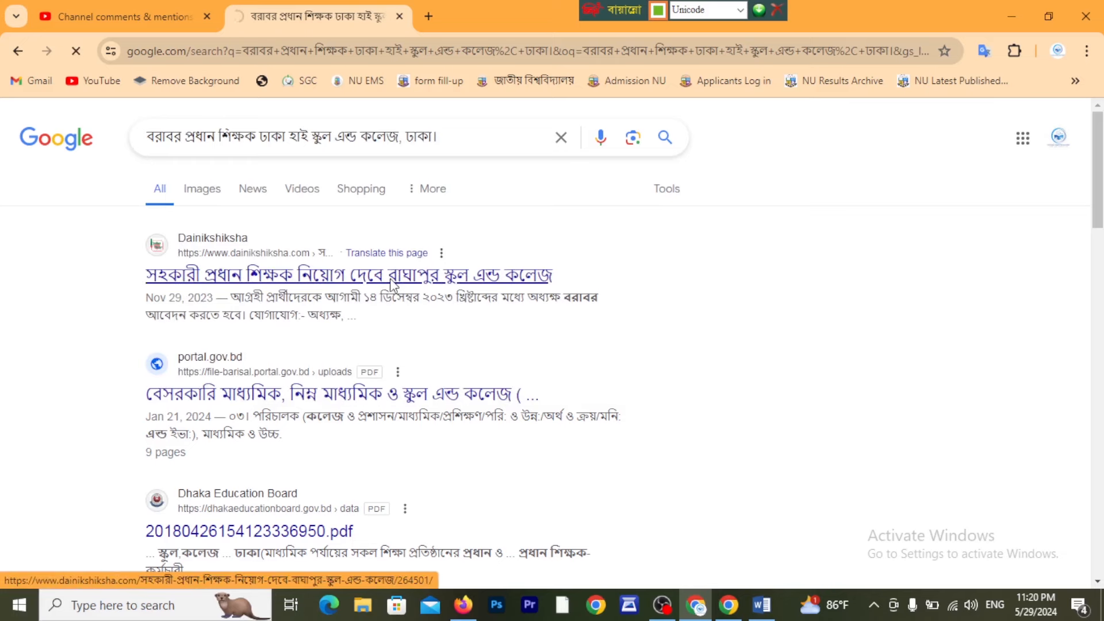
pyautogui.scroll(-10, 161, 251)
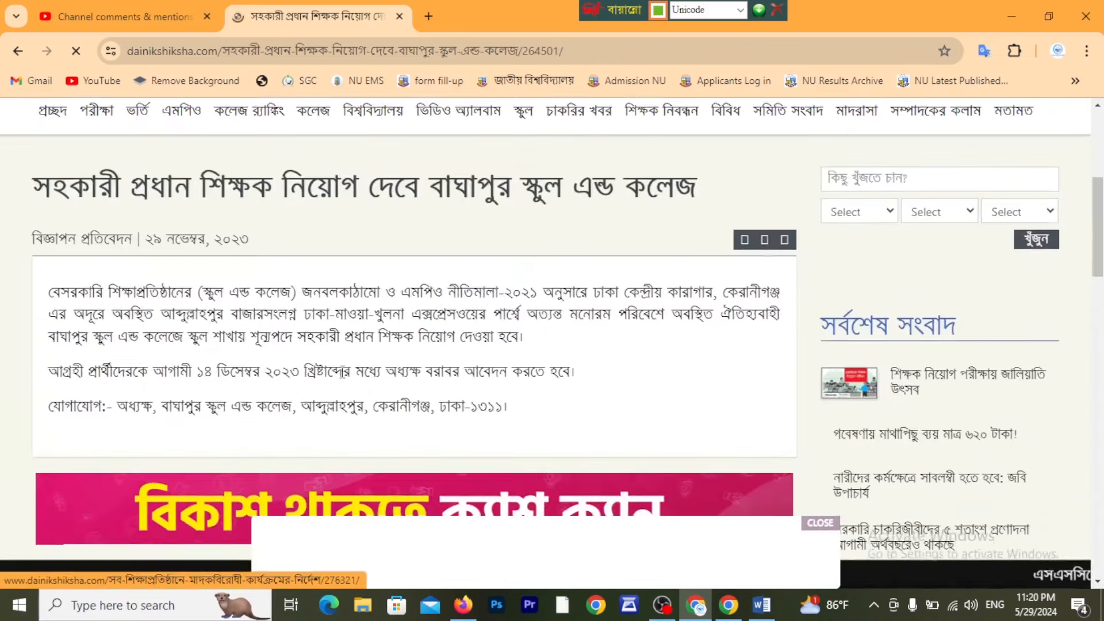
pyautogui.moveTo(49, 124); pyautogui.dragTo(543, 253)
pyautogui.hotkey('ctrl', 'c')
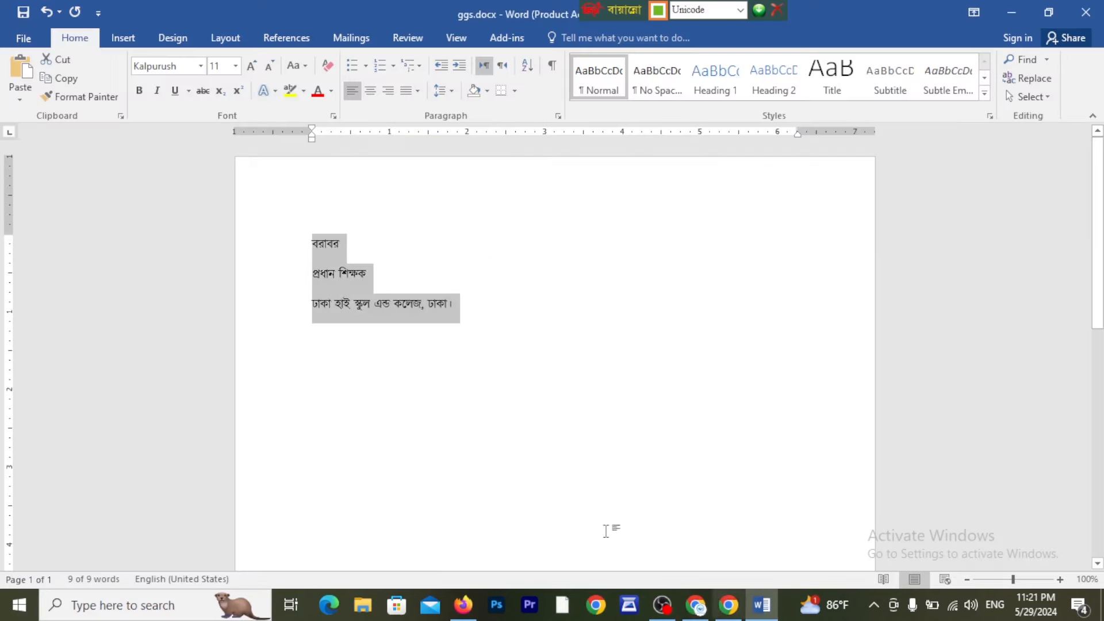
# Return to Word and paste the copied article paragraphs below the third line, leaving one blank line between.
pyautogui.click(420, 353)
pyautogui.press('Return')
pyautogui.press('Return')
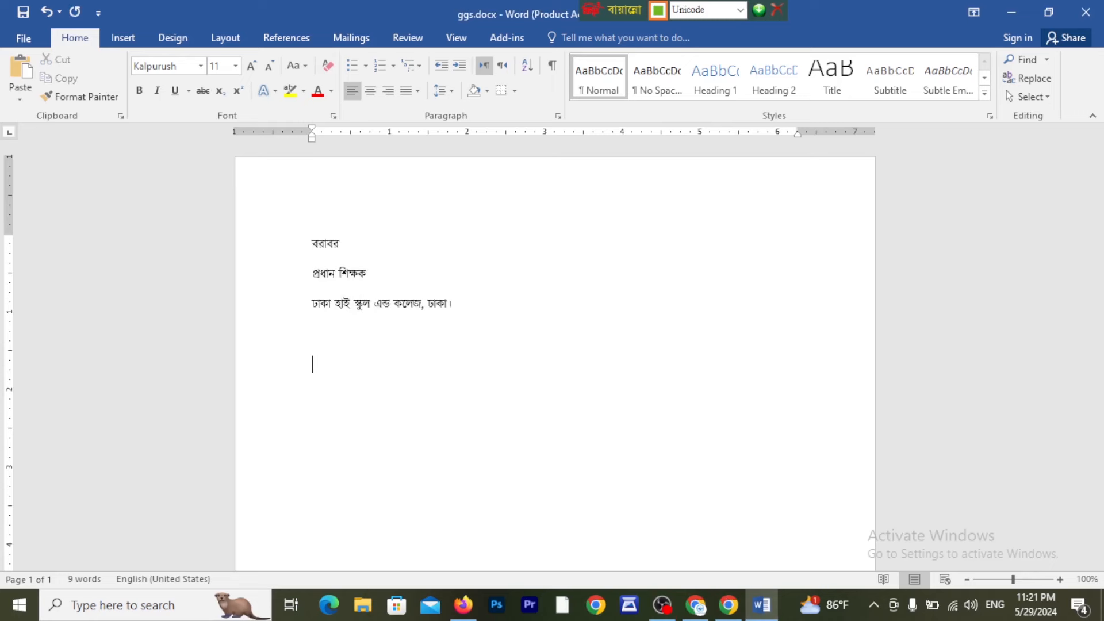
pyautogui.hotkey('ctrl', 'v')
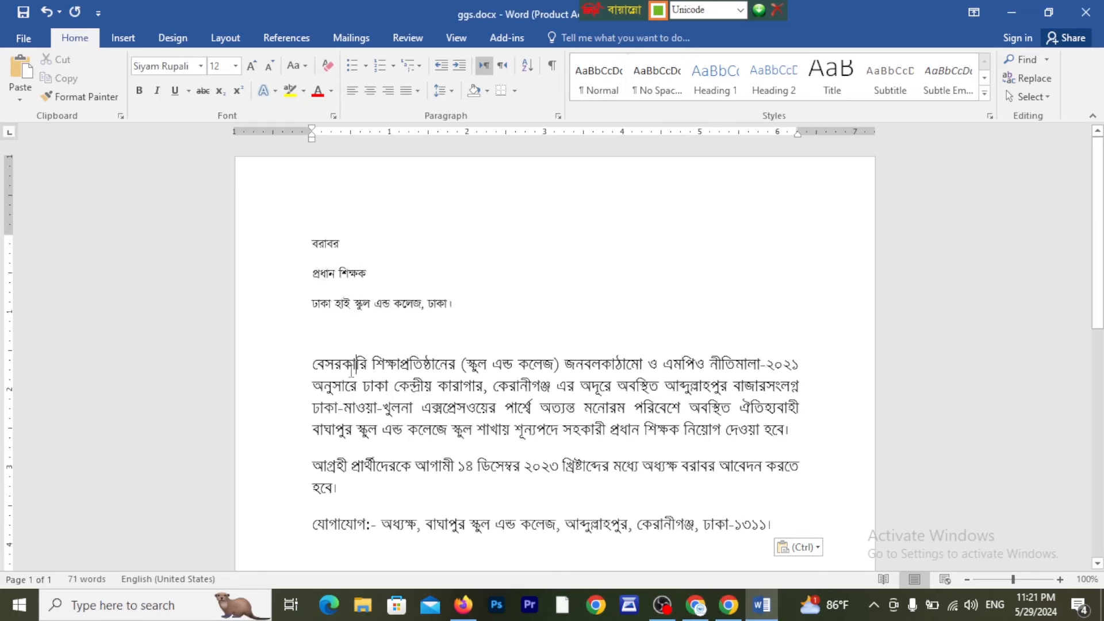
# Set the font of the three pasted article paragraphs to Kalpurush.
pyautogui.moveTo(312, 364); pyautogui.dragTo(802, 524)
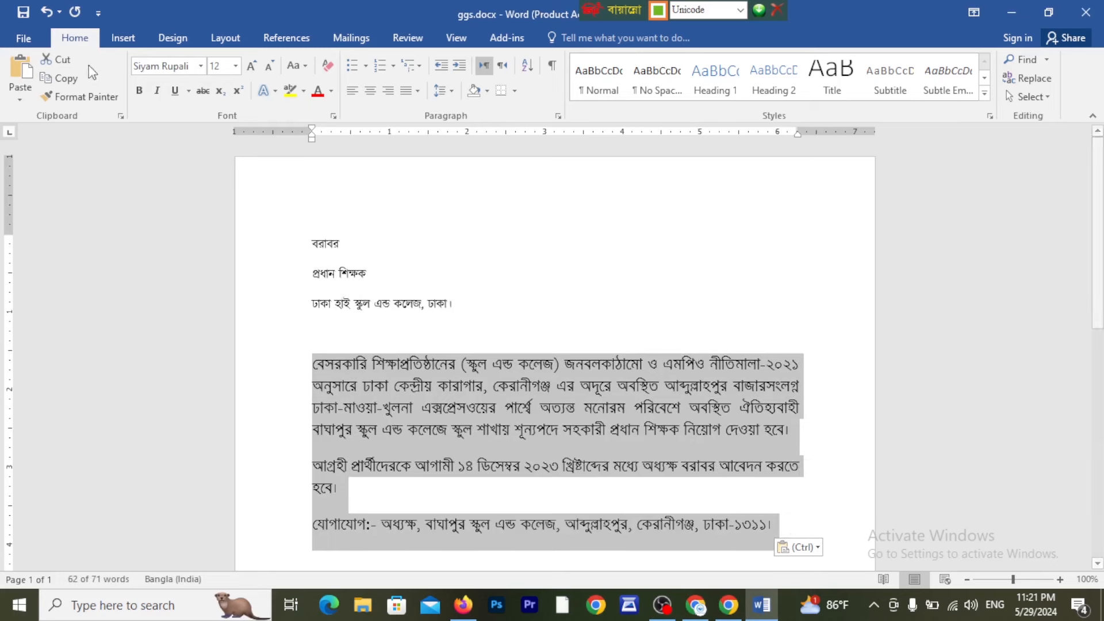
pyautogui.click(200, 65)
pyautogui.click(198, 196)
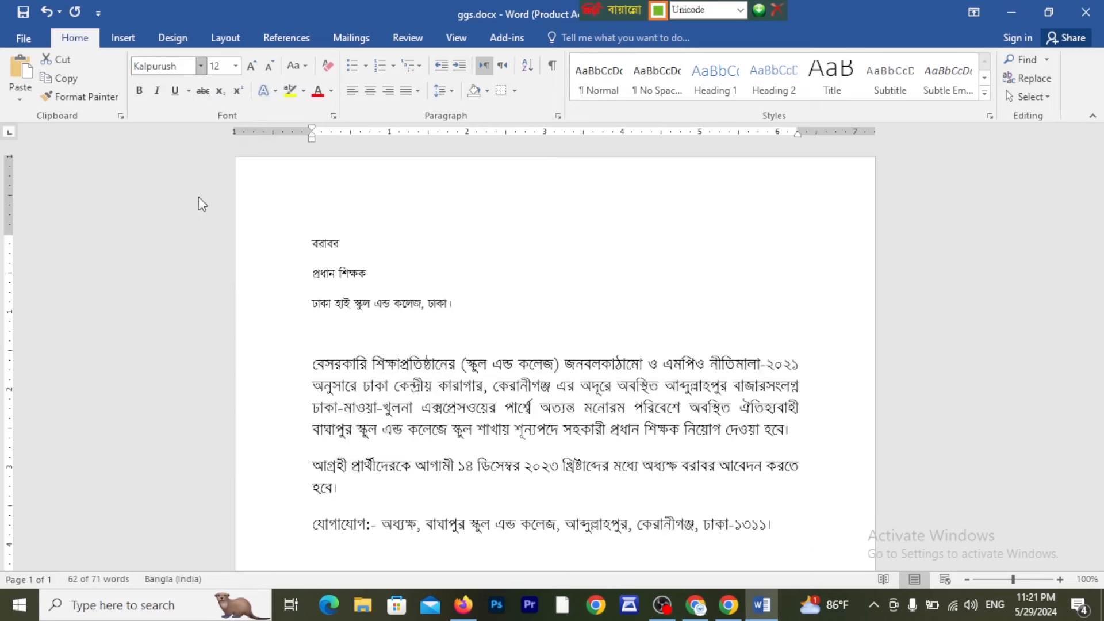
# Delete the three pasted article paragraphs from the document.
pyautogui.click(474, 414)
pyautogui.moveTo(736, 513); pyautogui.dragTo(323, 371)
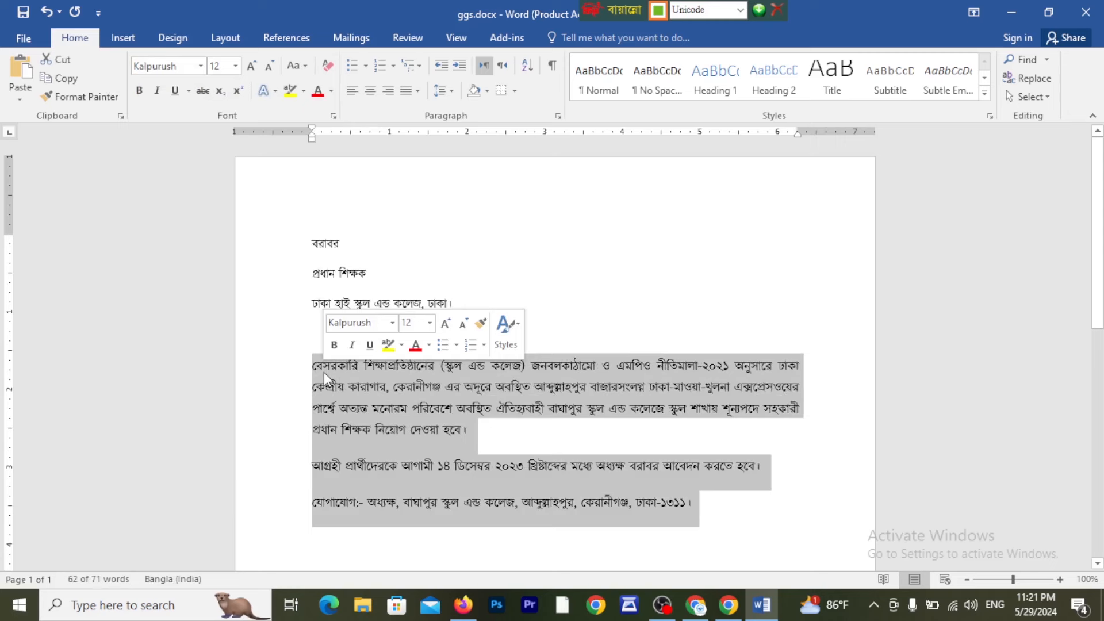
pyautogui.press('Delete')
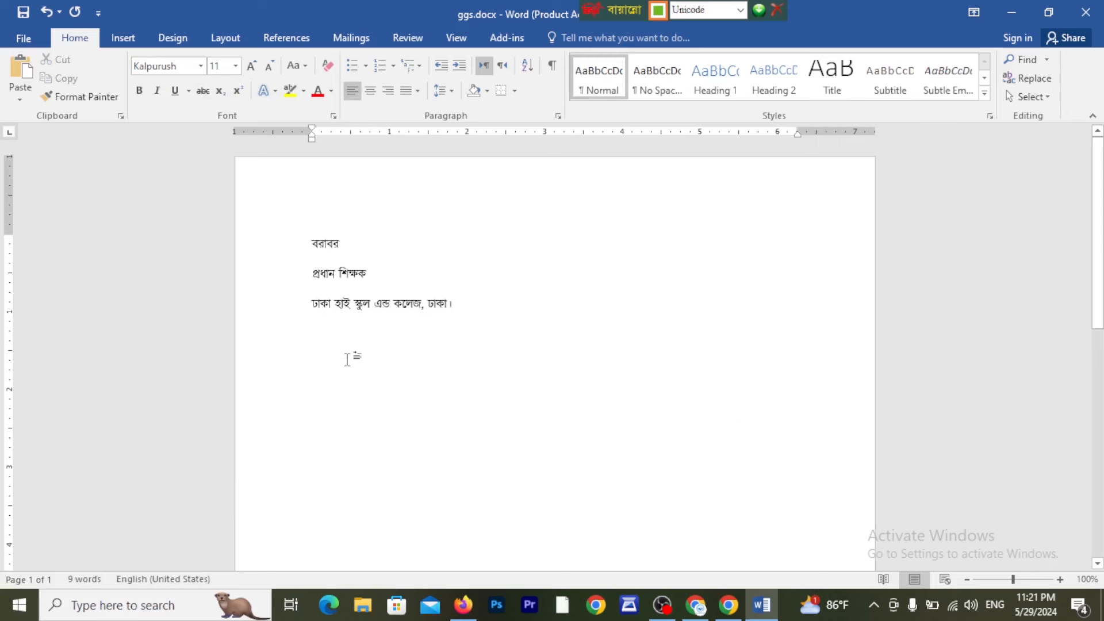
pyautogui.moveTo(458, 300); pyautogui.dragTo(300, 246)
pyautogui.click(470, 311)
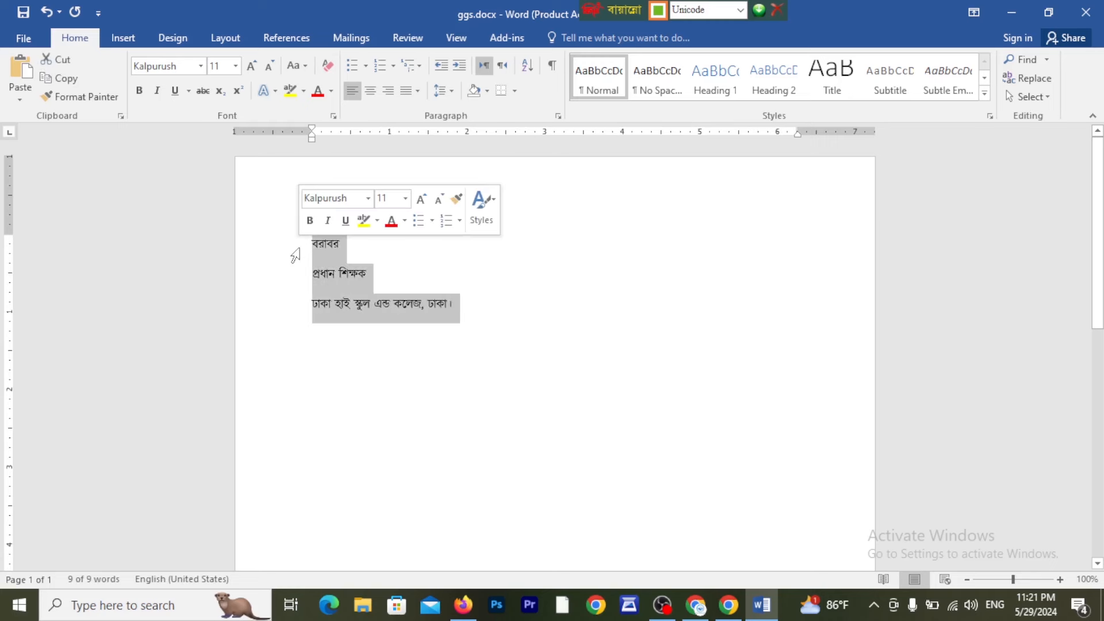
pyautogui.click(338, 246)
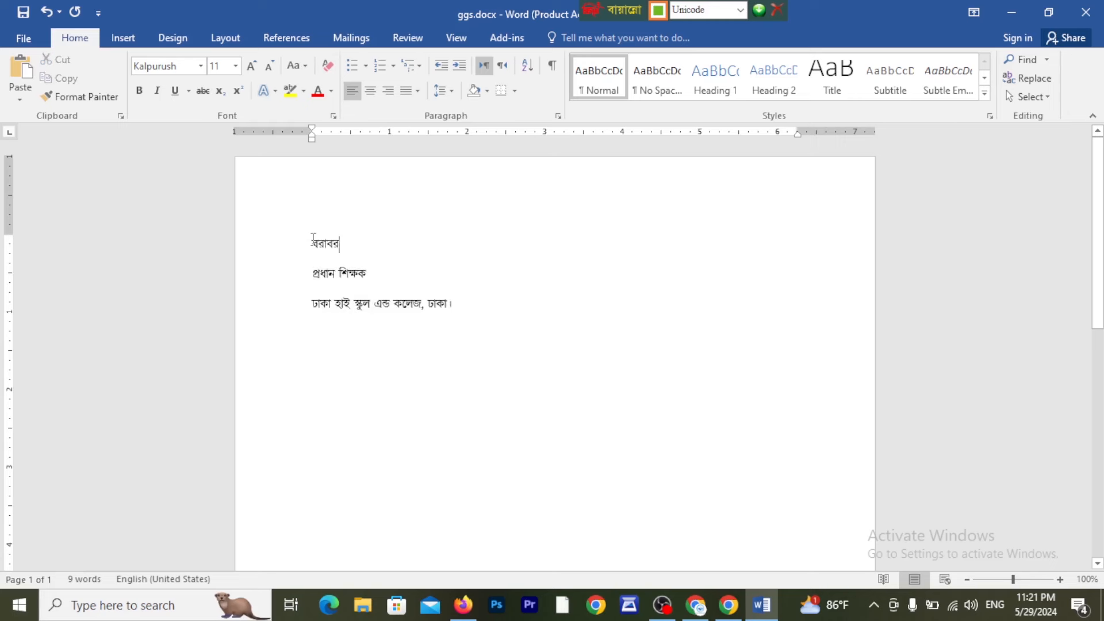
pyautogui.moveTo(313, 238); pyautogui.dragTo(471, 305)
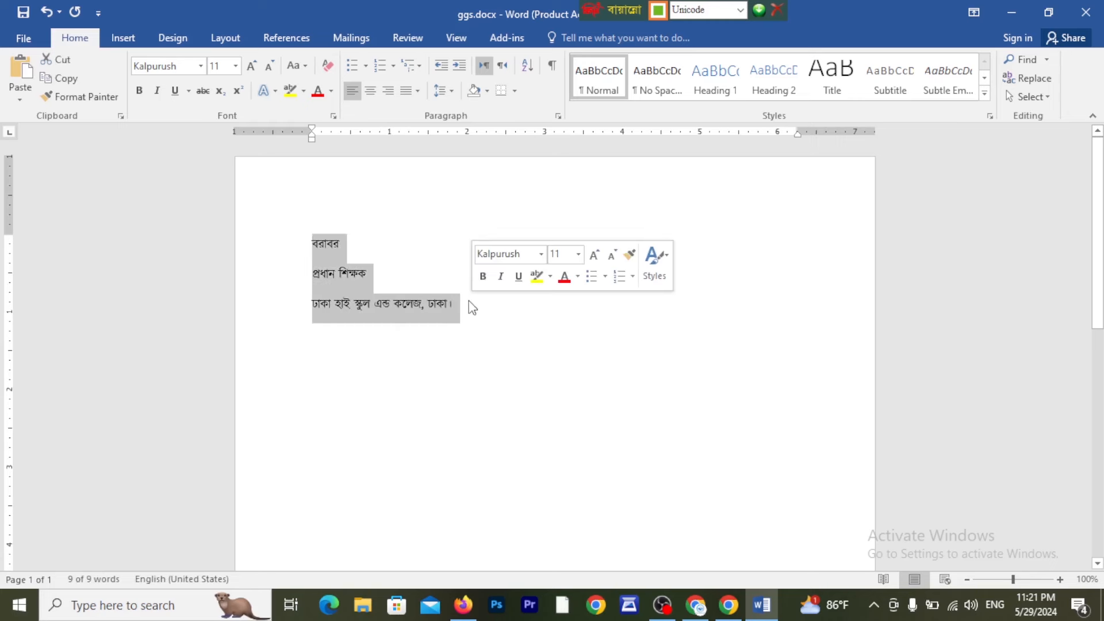
pyautogui.click(502, 335)
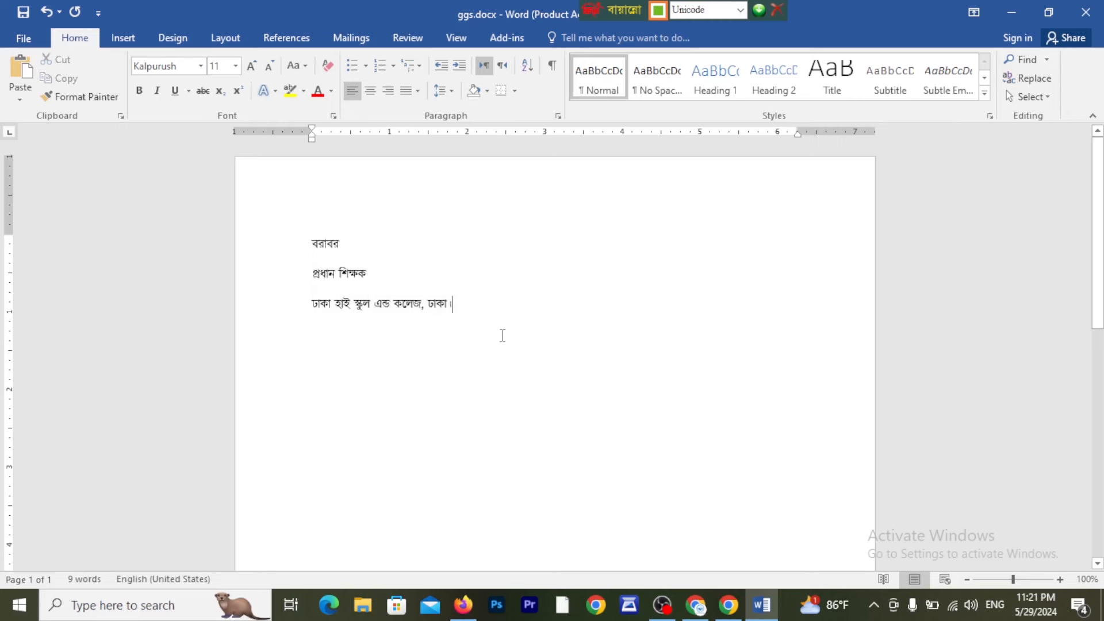
# Add three blank lines below the address lines and switch the Bijoy keyboard layout to Bijoy Classic.
pyautogui.press('Return')
pyautogui.press('Return')
pyautogui.press('Return')
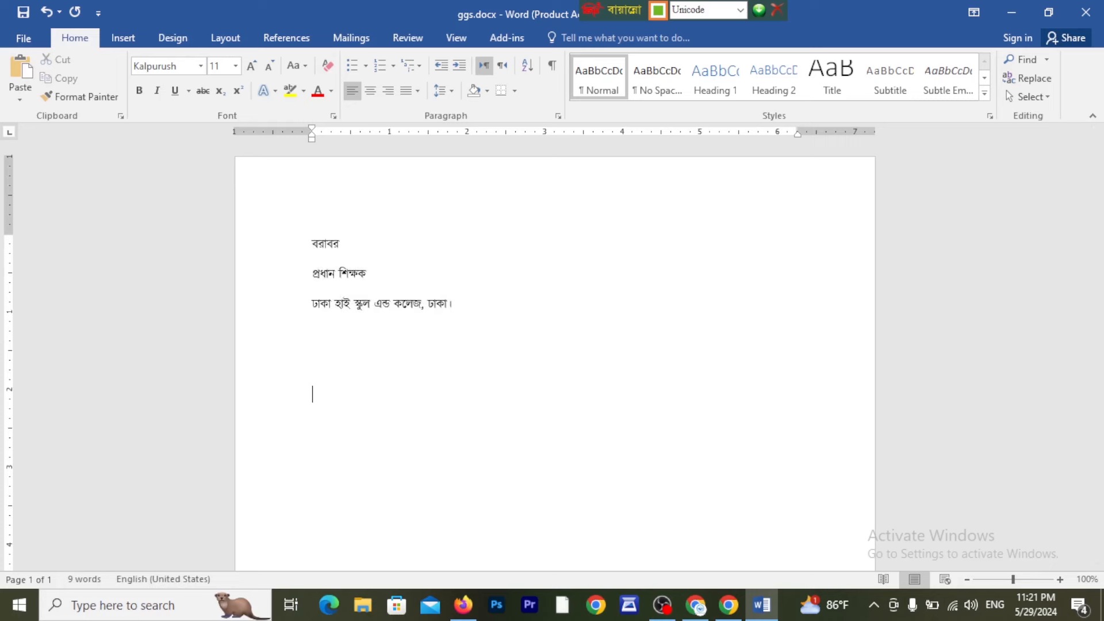
pyautogui.click(740, 10)
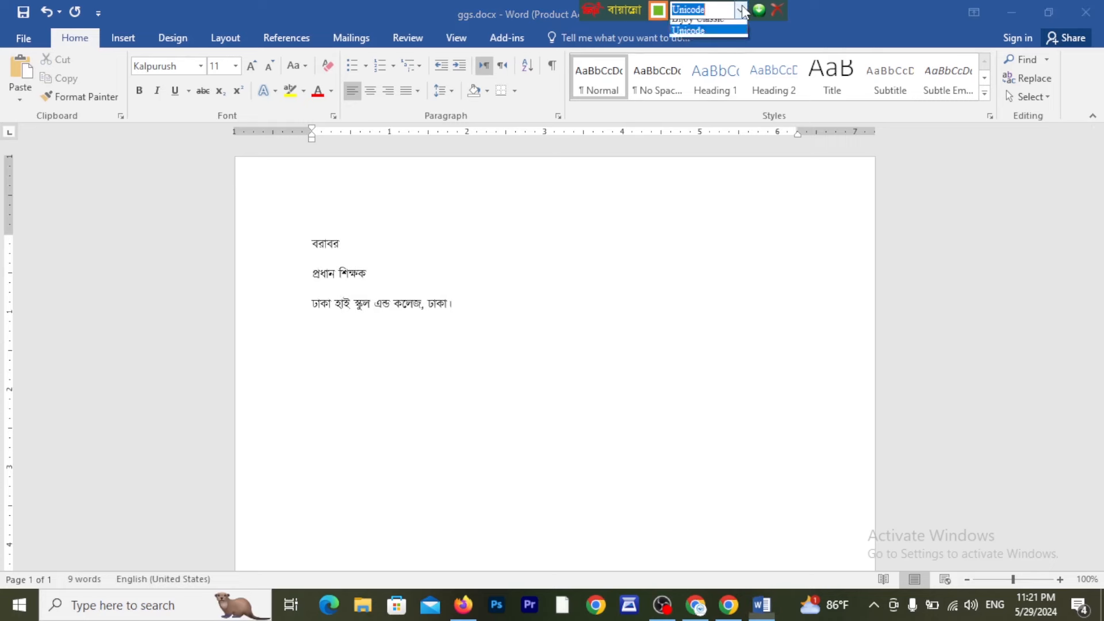
pyautogui.click(706, 39)
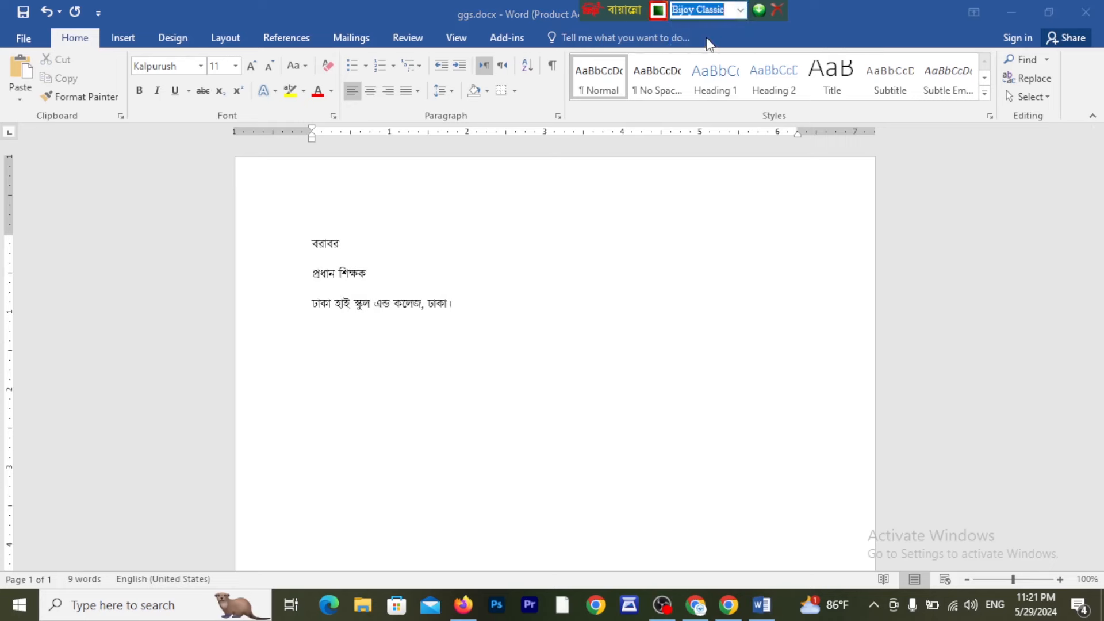
# Set the font to SutonnyMJ for text on the last blank line.
pyautogui.click(200, 66)
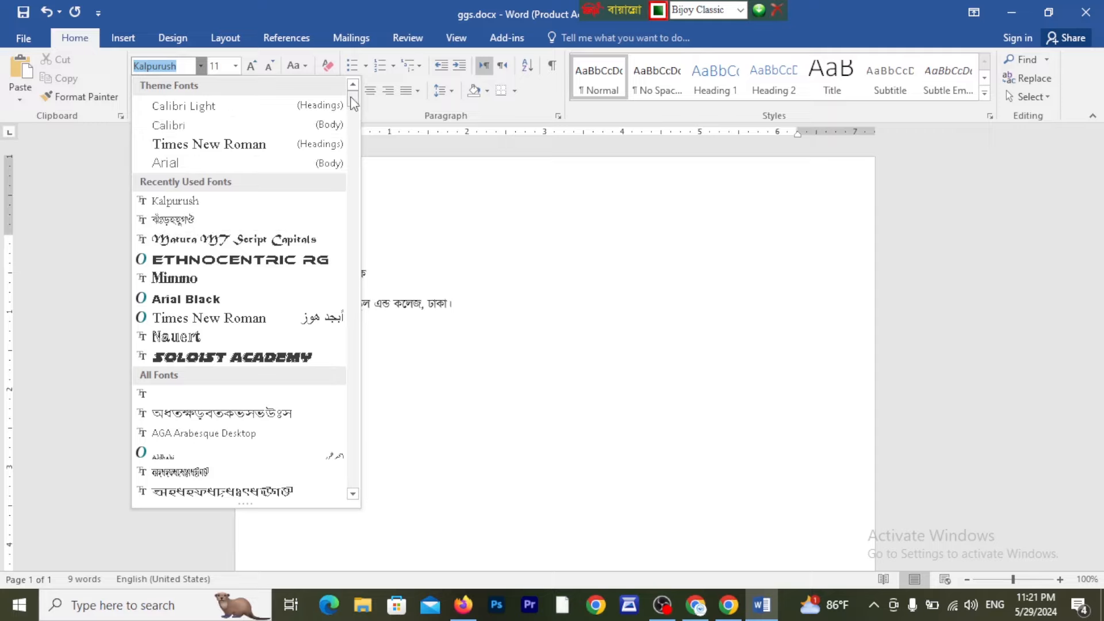
pyautogui.moveTo(352, 99); pyautogui.dragTo(362, 337)
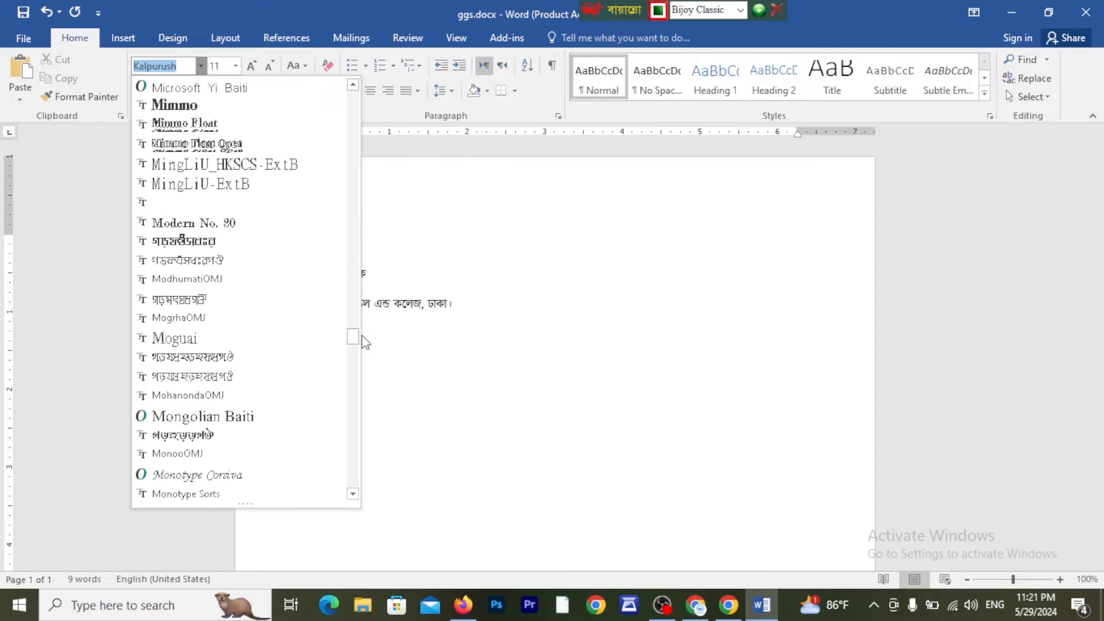
pyautogui.scroll(-6, 310, 327)
pyautogui.scroll(-15, 298, 323)
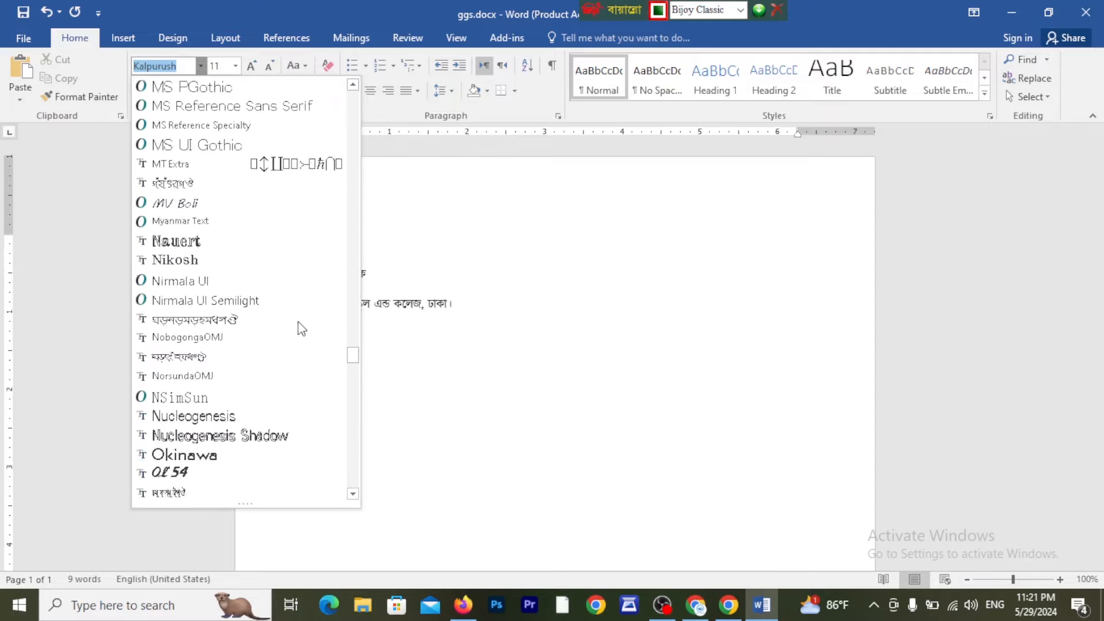
pyautogui.scroll(-15, 298, 322)
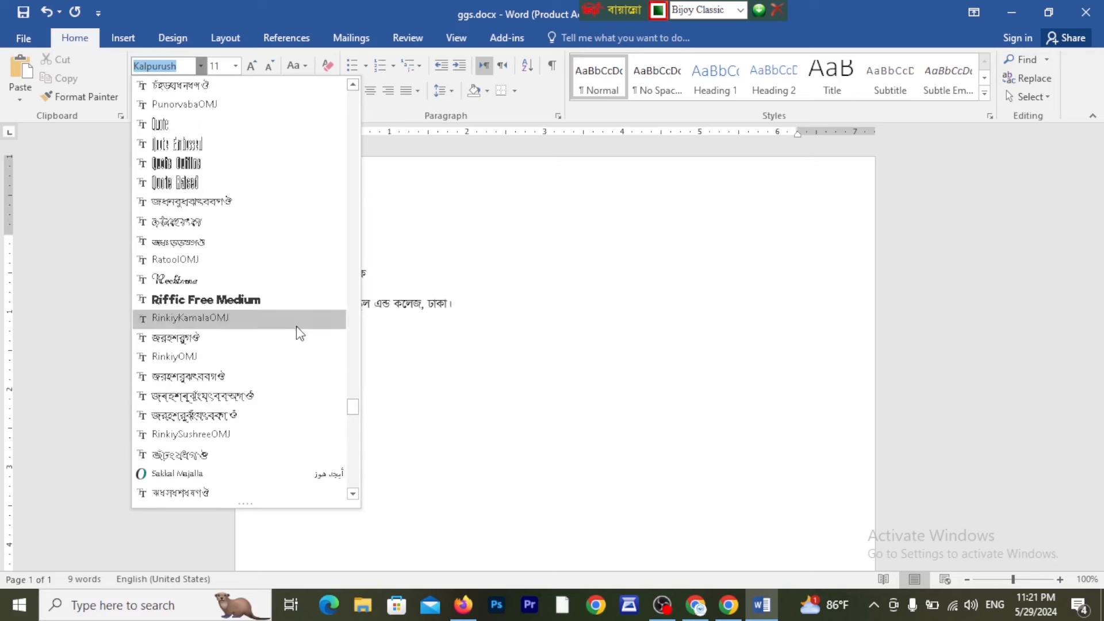
pyautogui.scroll(-15, 286, 352)
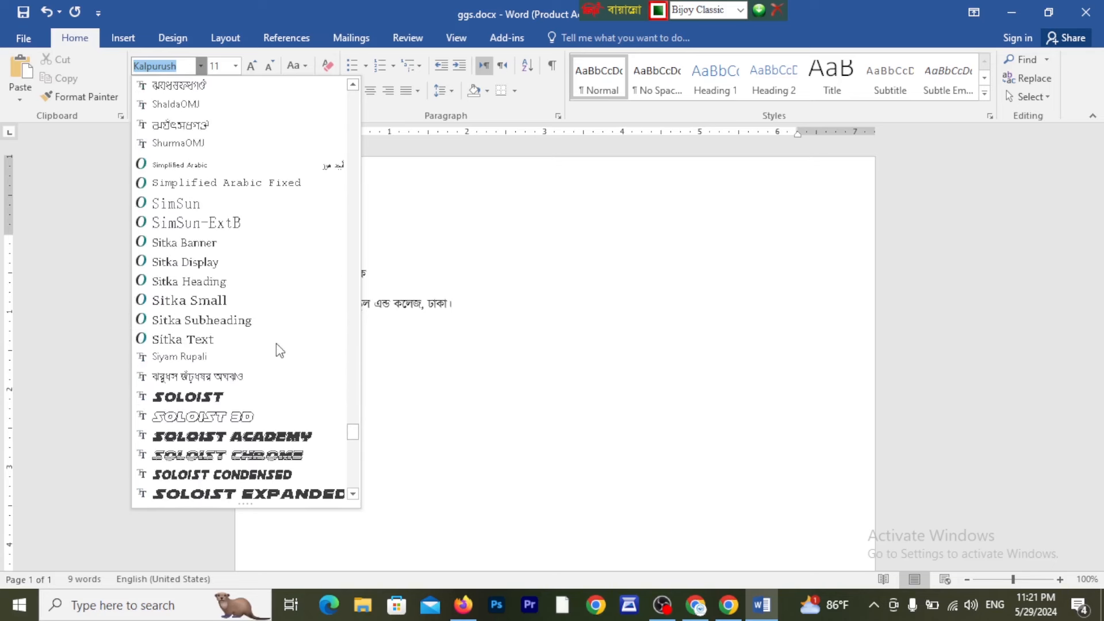
pyautogui.scroll(-6, 278, 348)
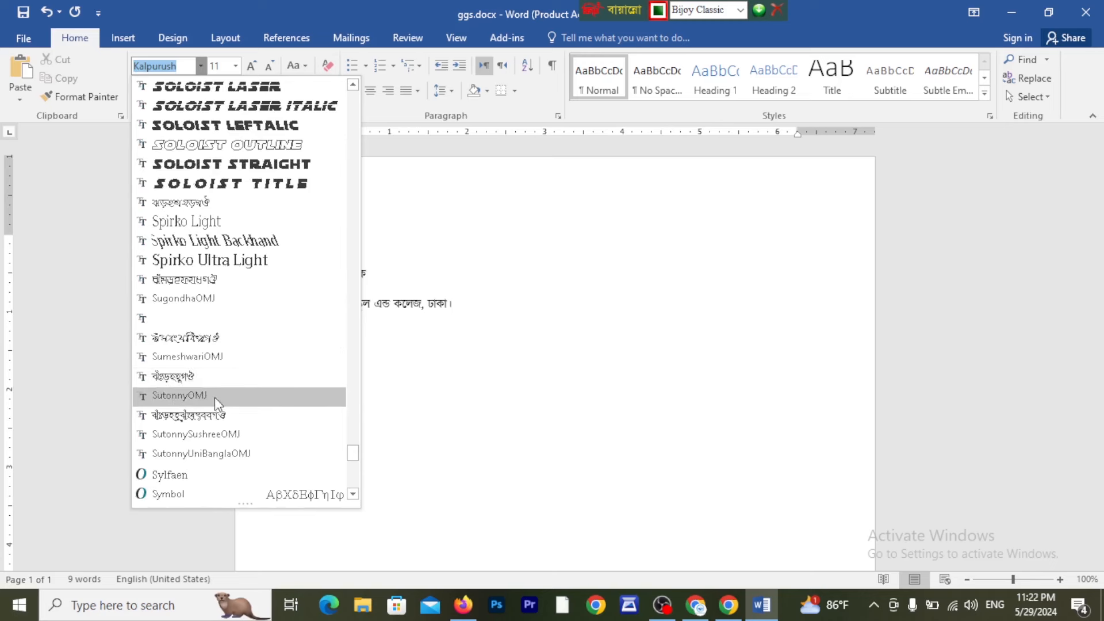
pyautogui.click(182, 377)
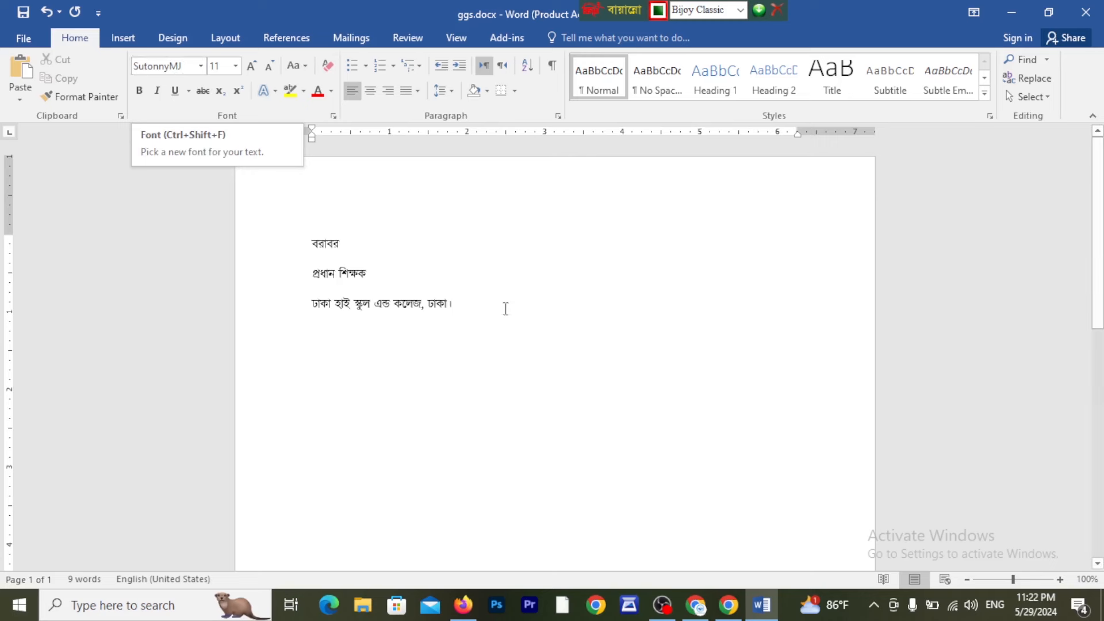
# In SutonnyMJ, enter "বরাবর" directly below the address and "প্রধান শিক্ষক" on the following line, correcting the mistyped first word.
pyautogui.click(343, 344)
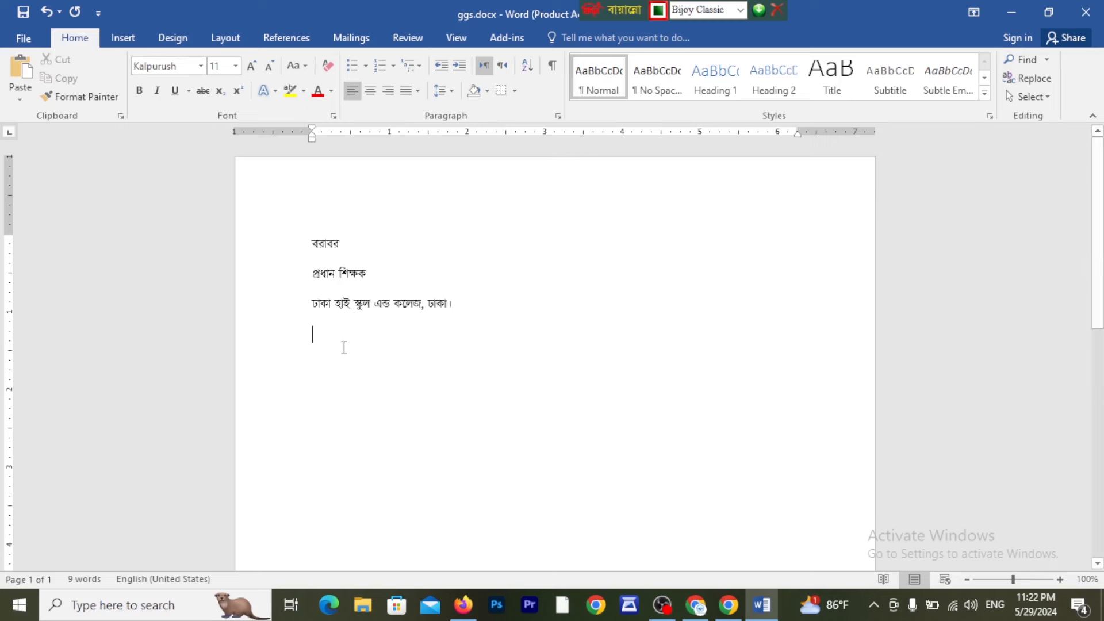
pyautogui.click(201, 66)
pyautogui.click(194, 203)
pyautogui.write('বরাবর ')
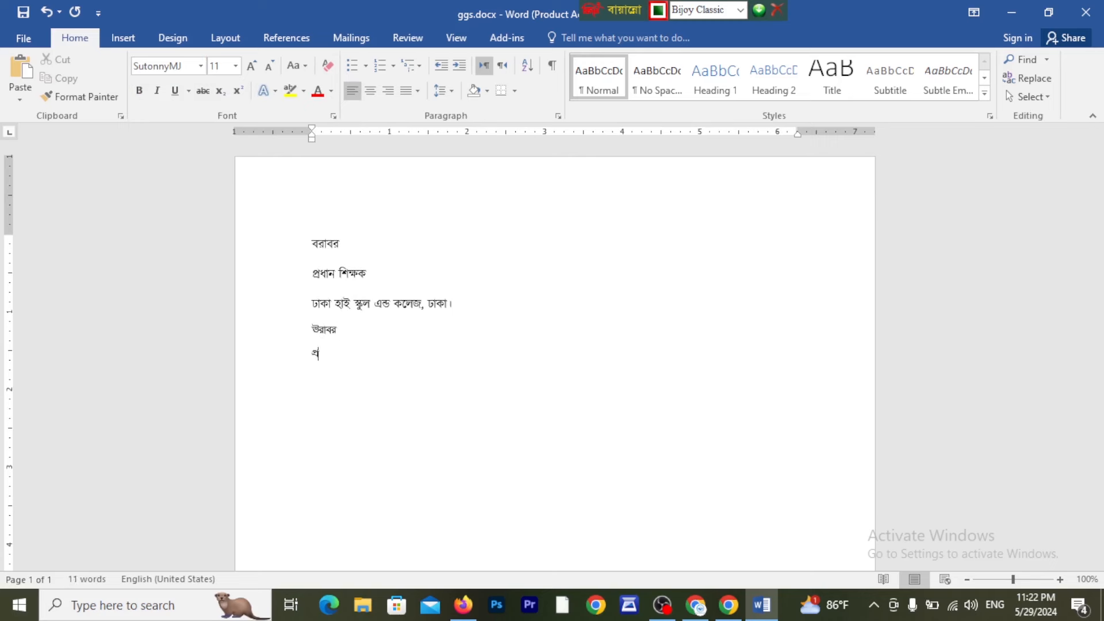
pyautogui.write('ধান শিক্ষক')
pyautogui.click(320, 343)
pyautogui.click(338, 362)
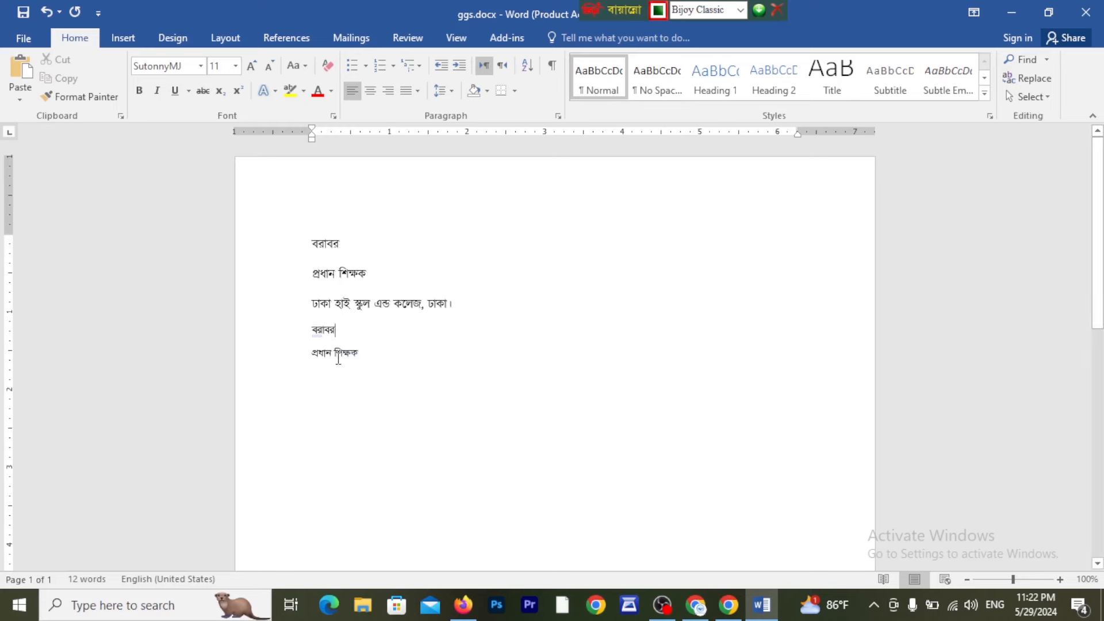
# Copy the two SutonnyMJ lines from the document, switch to Chrome, and run a Google search for the pasted text.
pyautogui.moveTo(366, 353); pyautogui.dragTo(312, 329)
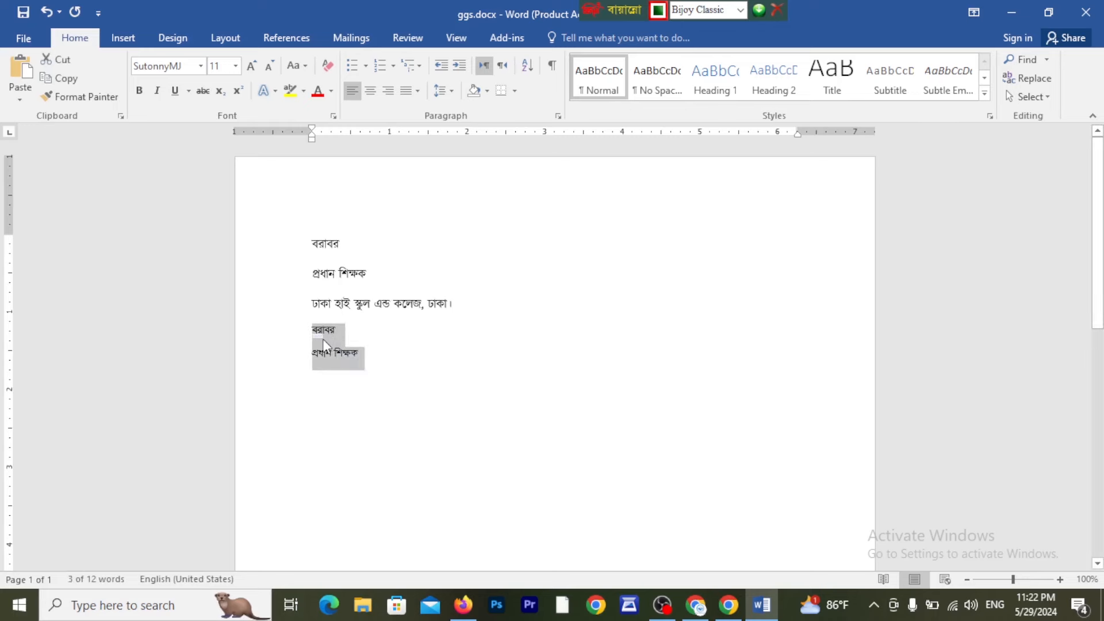
pyautogui.click(696, 605)
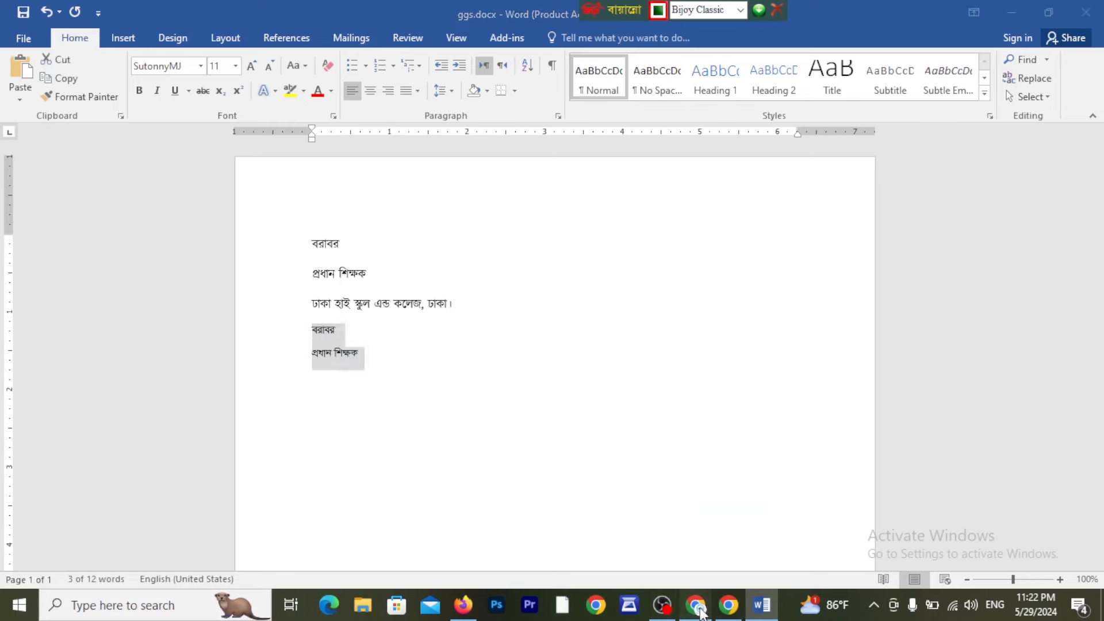
pyautogui.click(303, 46)
pyautogui.write('eivei cÖavb wkÿK')
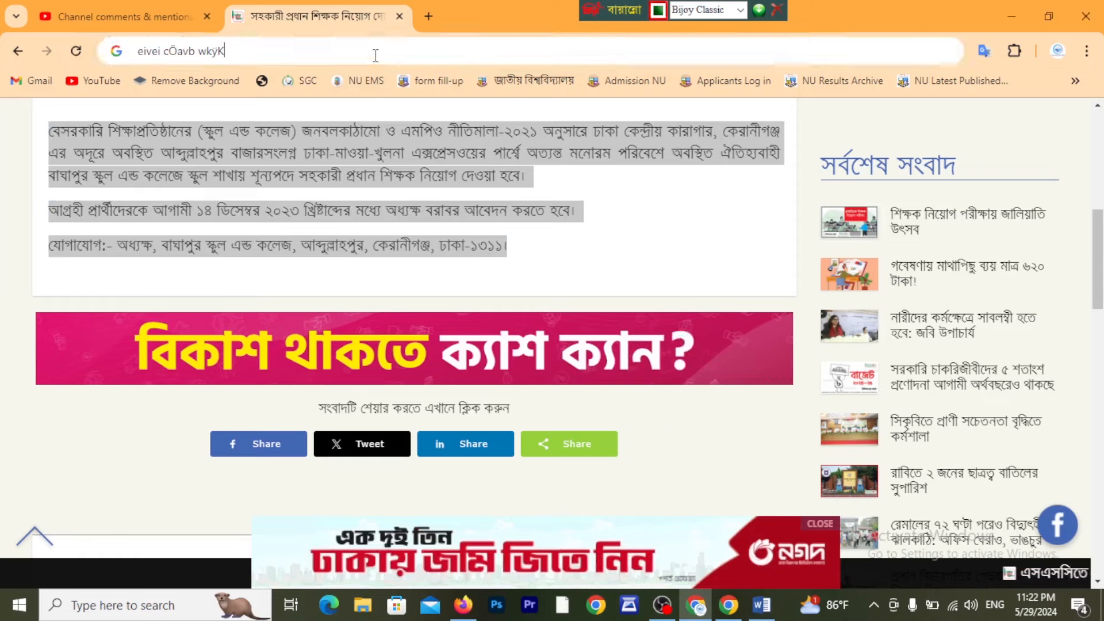
pyautogui.click(158, 52)
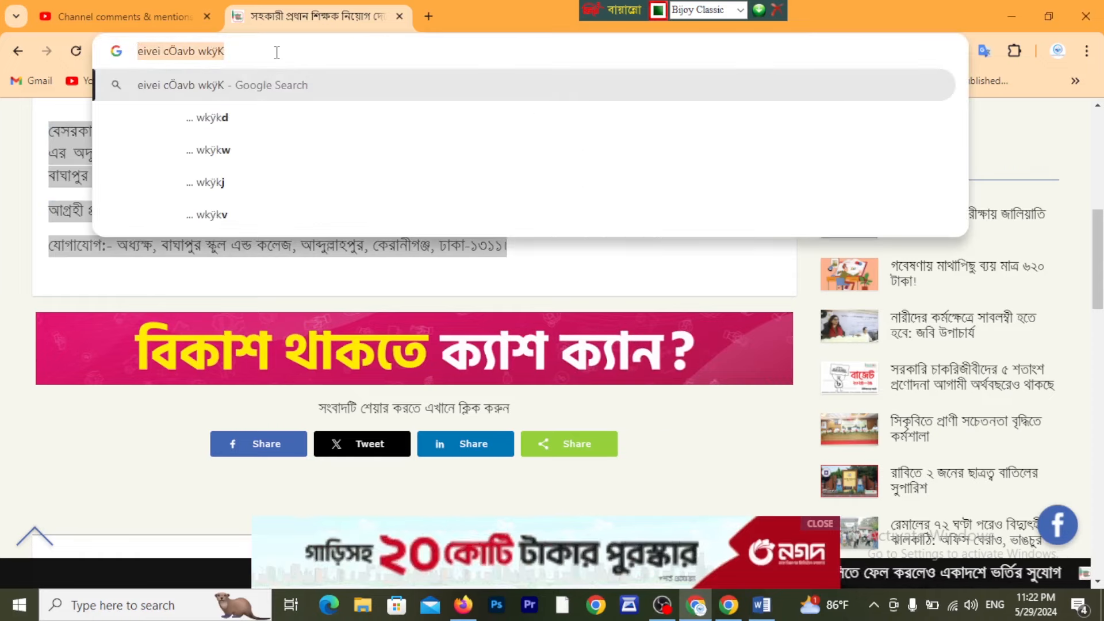
pyautogui.press('Return')
pyautogui.moveTo(276, 137); pyautogui.dragTo(145, 136)
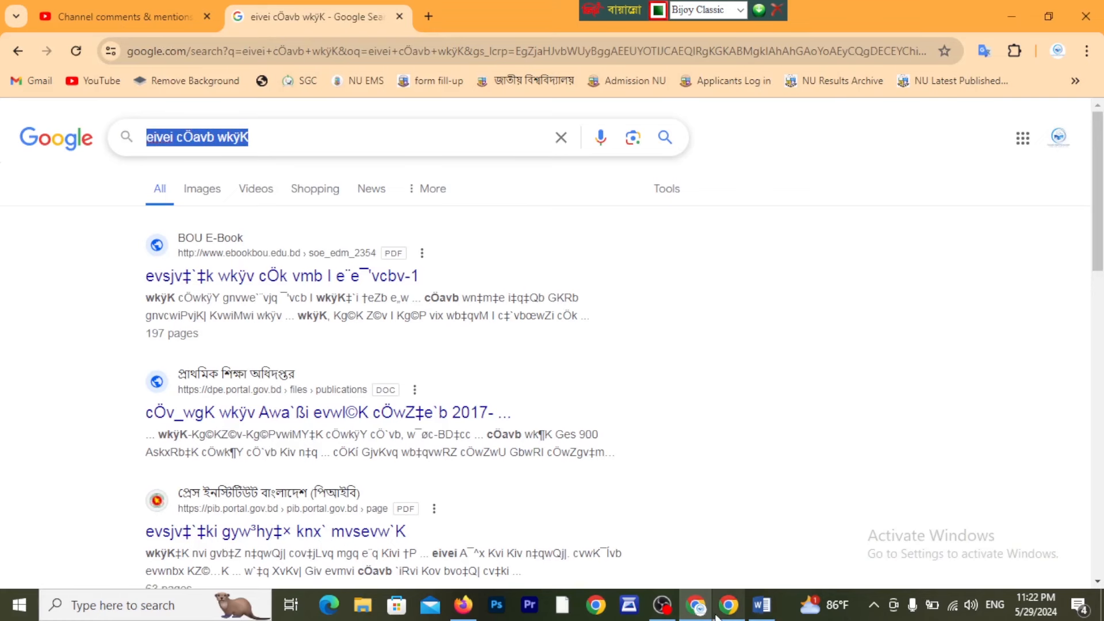
# Switch back to Word, delete the two SutonnyMJ lines, and change the Bijoy keyboard layout to Unicode.
pyautogui.click(761, 605)
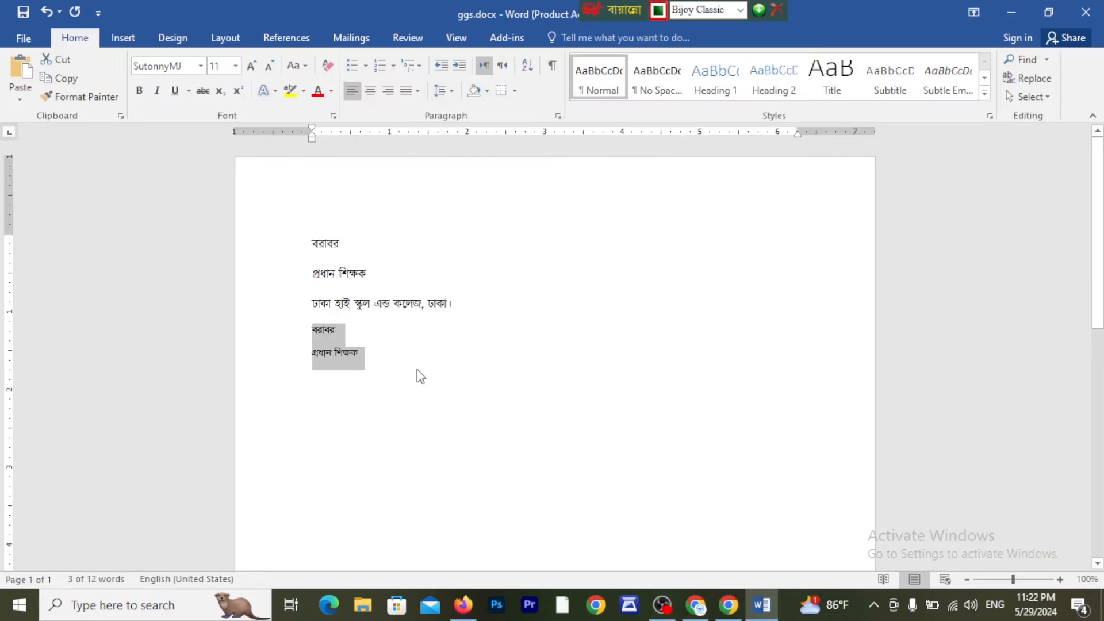
pyautogui.press('BackSpace')
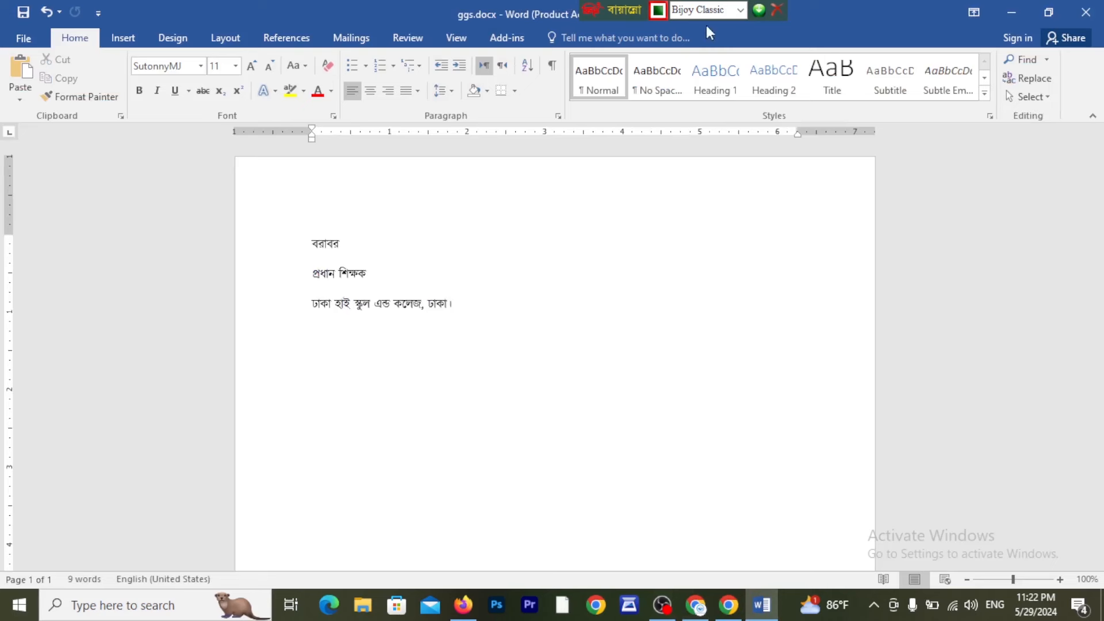
pyautogui.click(744, 9)
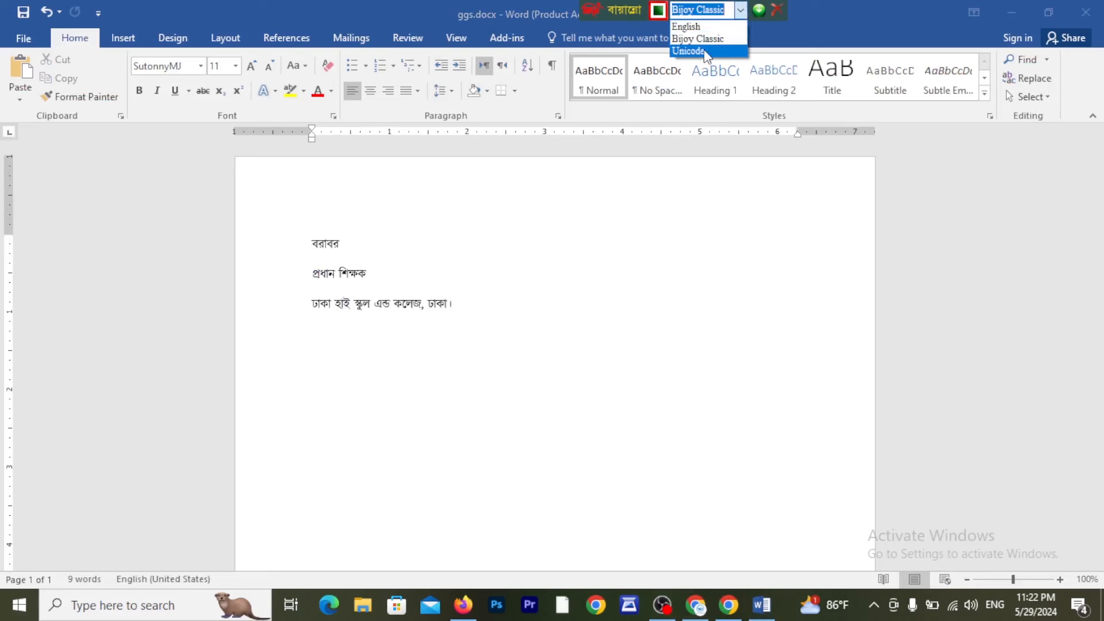
pyautogui.click(688, 50)
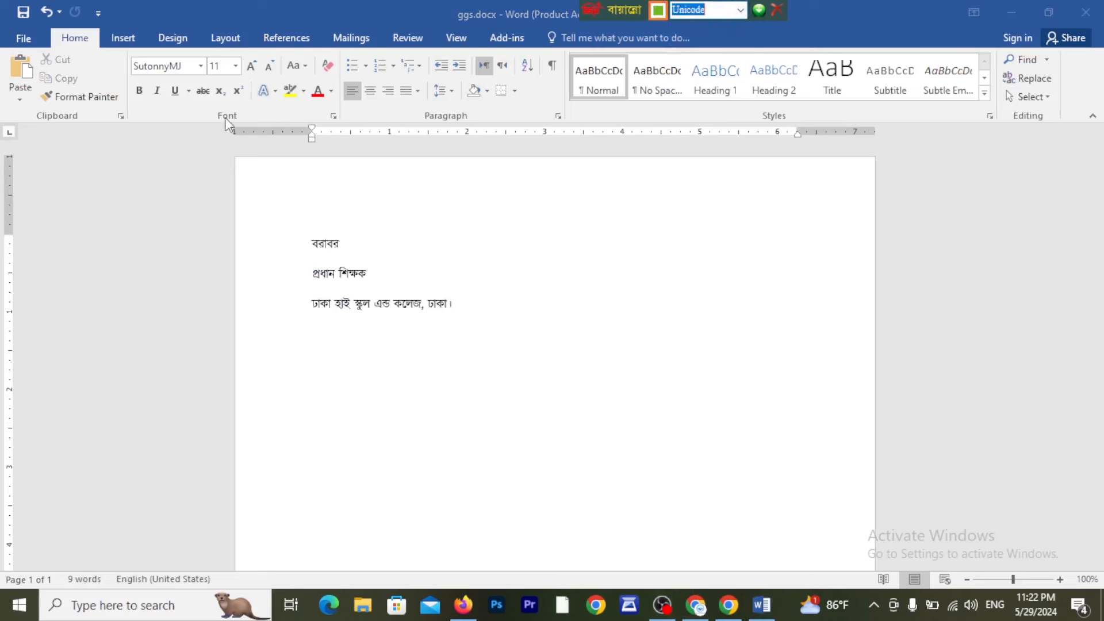
# Set the font to Kalpurush on the empty line below the address and add another blank line.
pyautogui.click(201, 67)
pyautogui.click(185, 221)
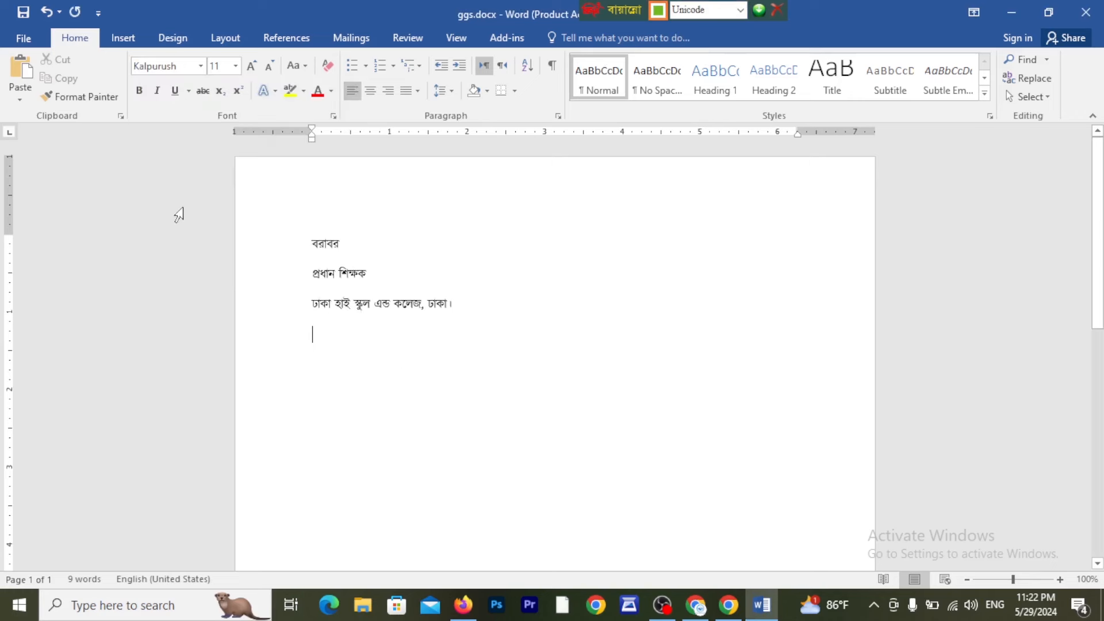
pyautogui.scroll(-2, 364, 333)
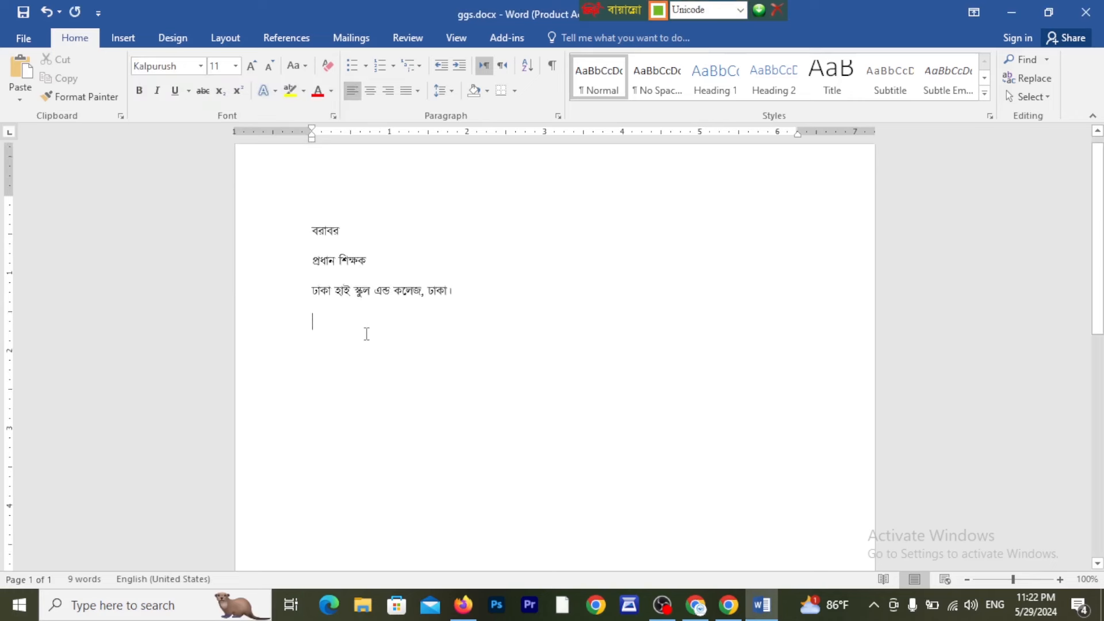
pyautogui.press('Return')
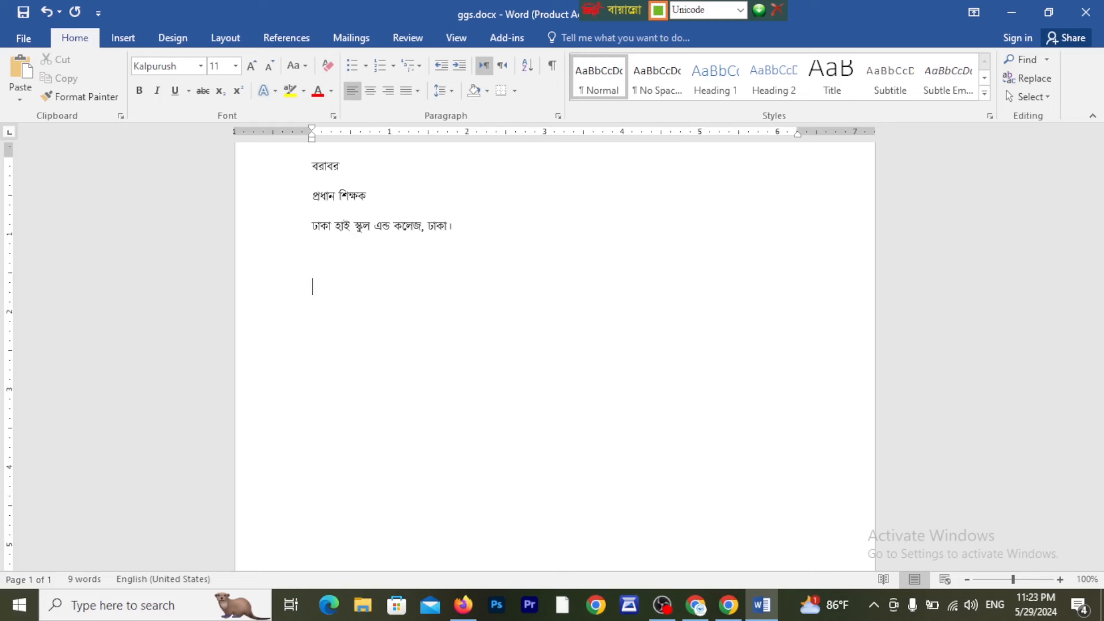
# Enter the subject "বিষয়: ৩ দিন ছটির জন্য আবেদন।", a blank line, the salutation "জনাব," and "বিনিত নিবেদন" on the line below.
pyautogui.write('বিষয়:')
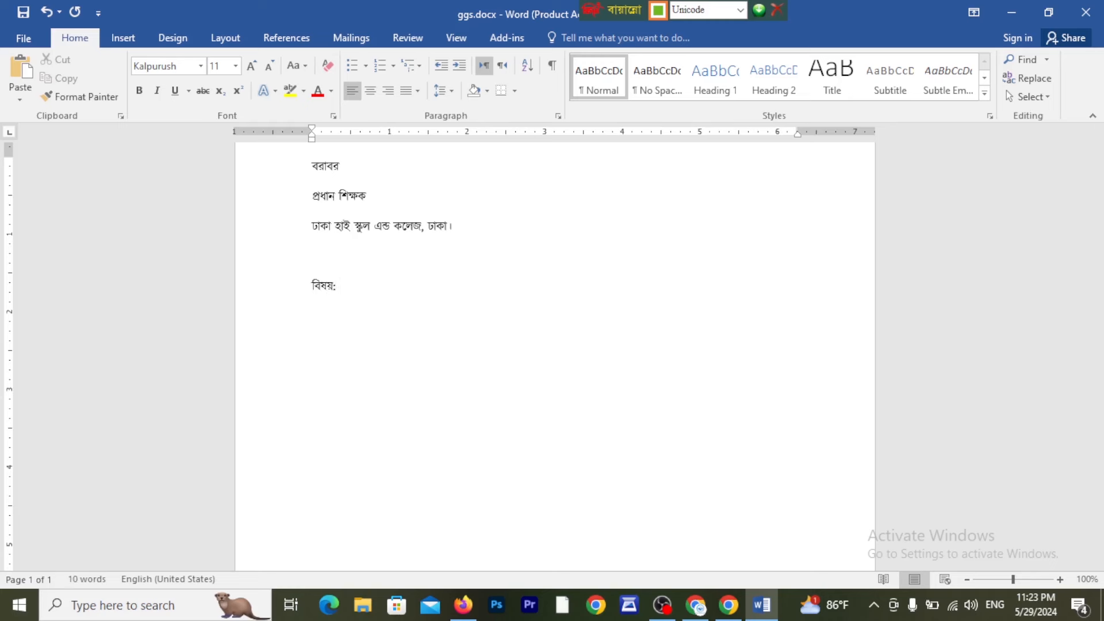
pyautogui.write(' ও')
pyautogui.write('দিন ছুটির')
pyautogui.write(' জ')
pyautogui.write('ন্য আ')
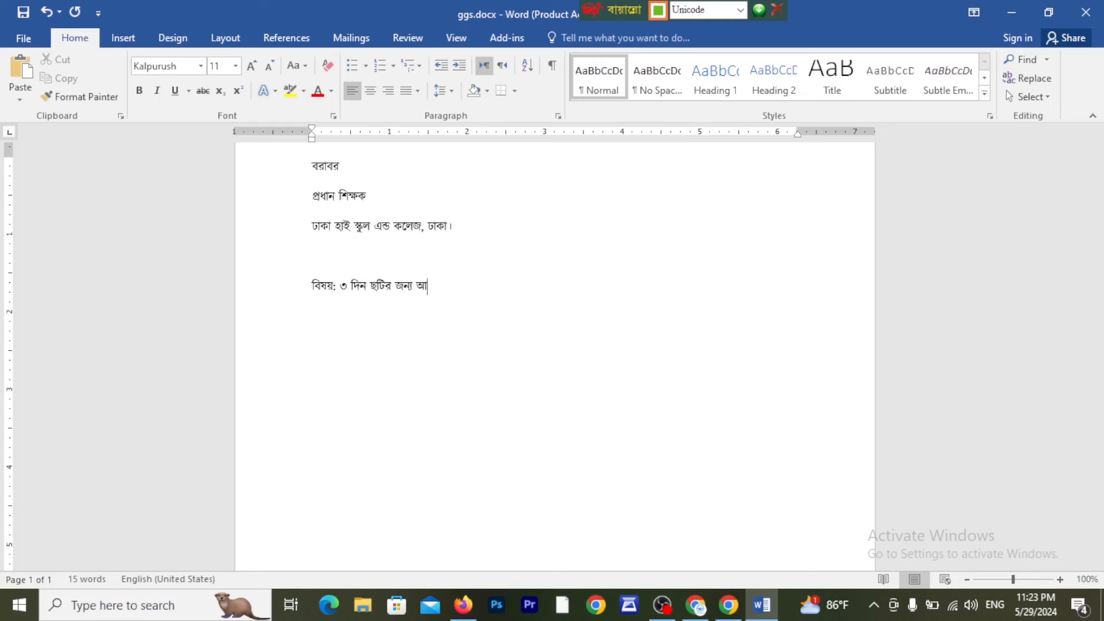
pyautogui.write('বেদনজনবিনিত নিবেদন')
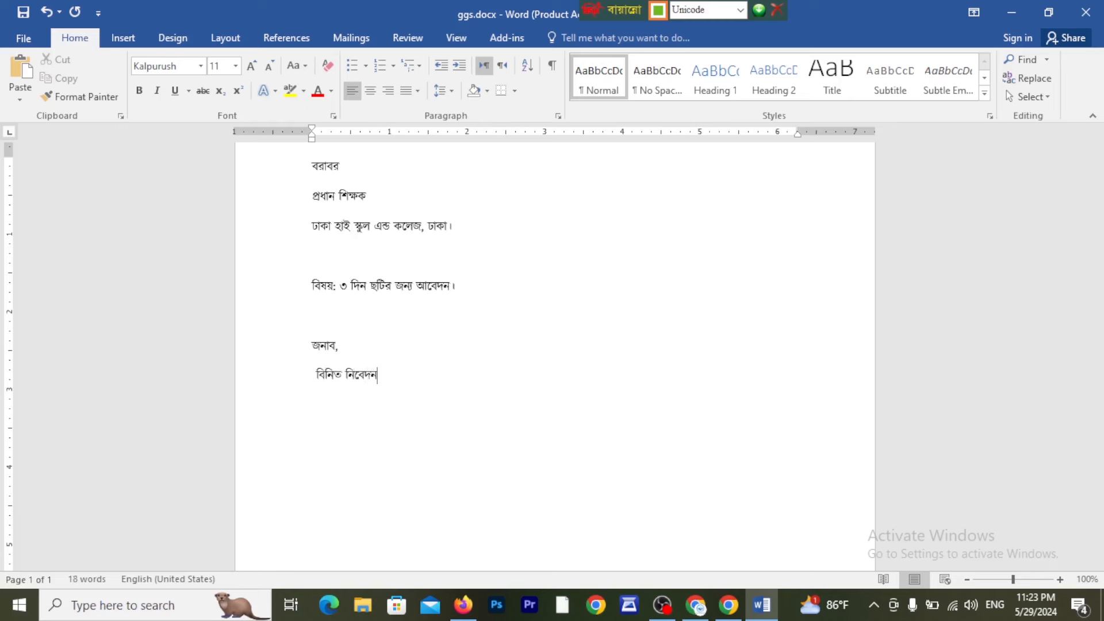
# Continue the opening body line with "এই যে, আমি আপনার স্কুলের ১০ম".
pyautogui.write(' এই যে')
pyautogui.write(', আপ')
pyautogui.write('মি আপনার')
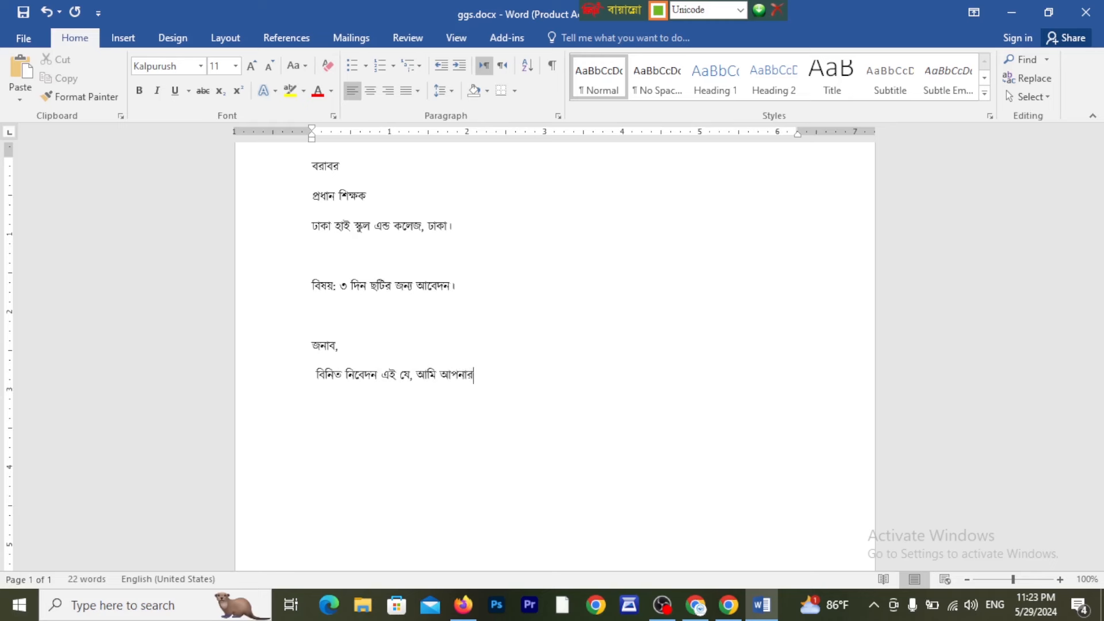
pyautogui.write(' স্কুলের ')
pyautogui.write('১ম ')
pyautogui.write('০ম')
# Complete the body sentence with "শ্রেনীর একজন নিয়মিত ছাত্র।", correcting the mistyped ending of its first word.
pyautogui.write('শে')
pyautogui.write('ন')
pyautogui.write('র ।')
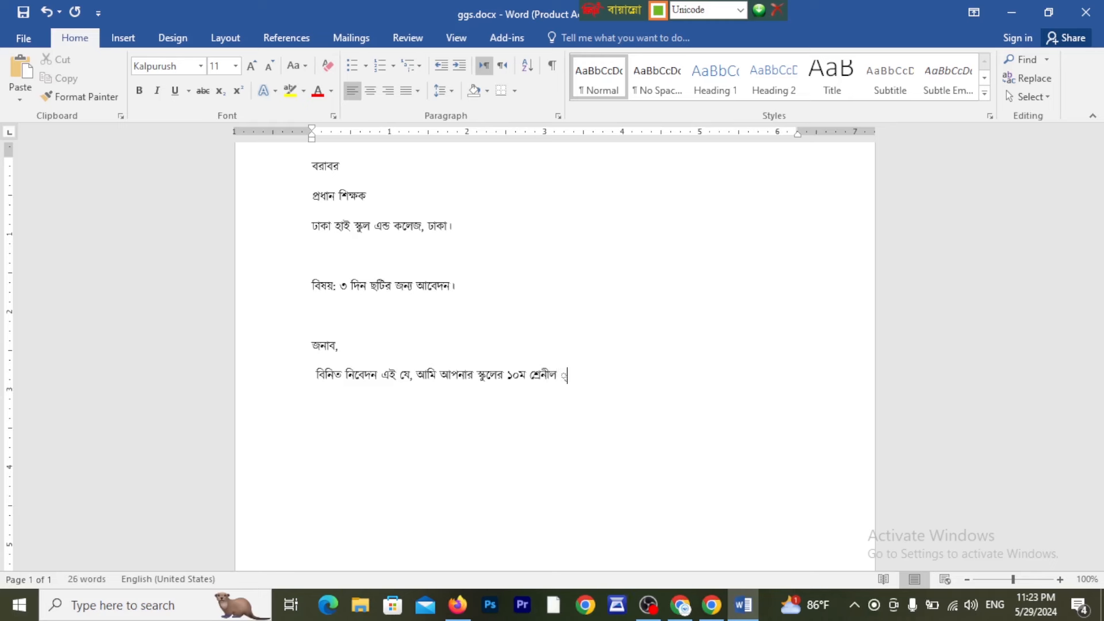
pyautogui.press('BackSpace')
pyautogui.press('BackSpace')
pyautogui.press('BackSpace')
pyautogui.write('র একজন নিয়মিত ছা')
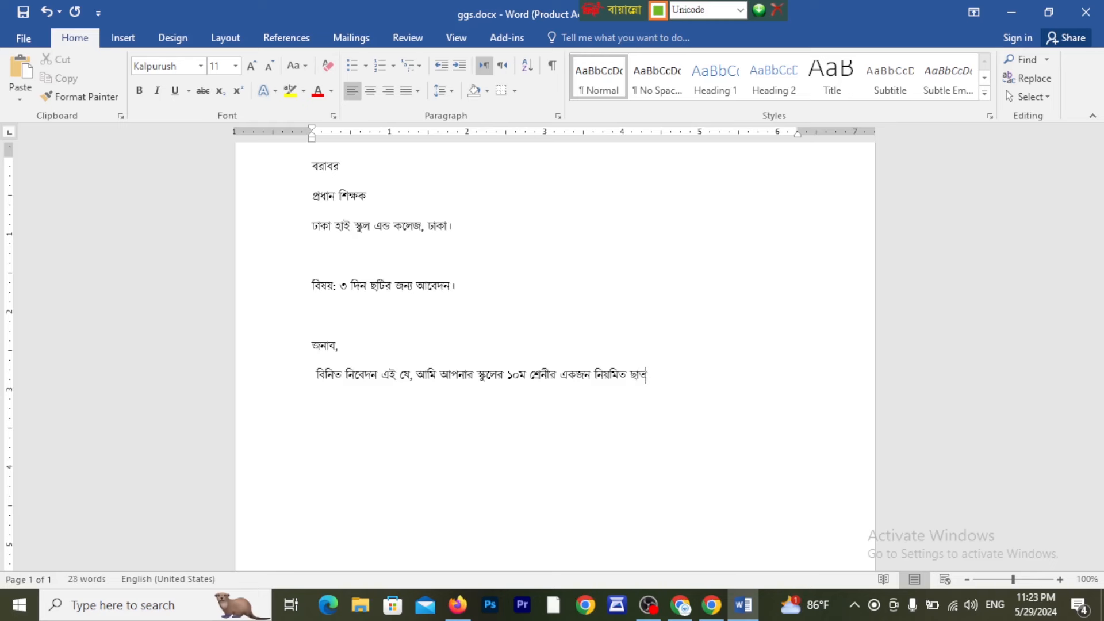
pyautogui.write('ত্র।')
pyautogui.scroll(1, 654, 389)
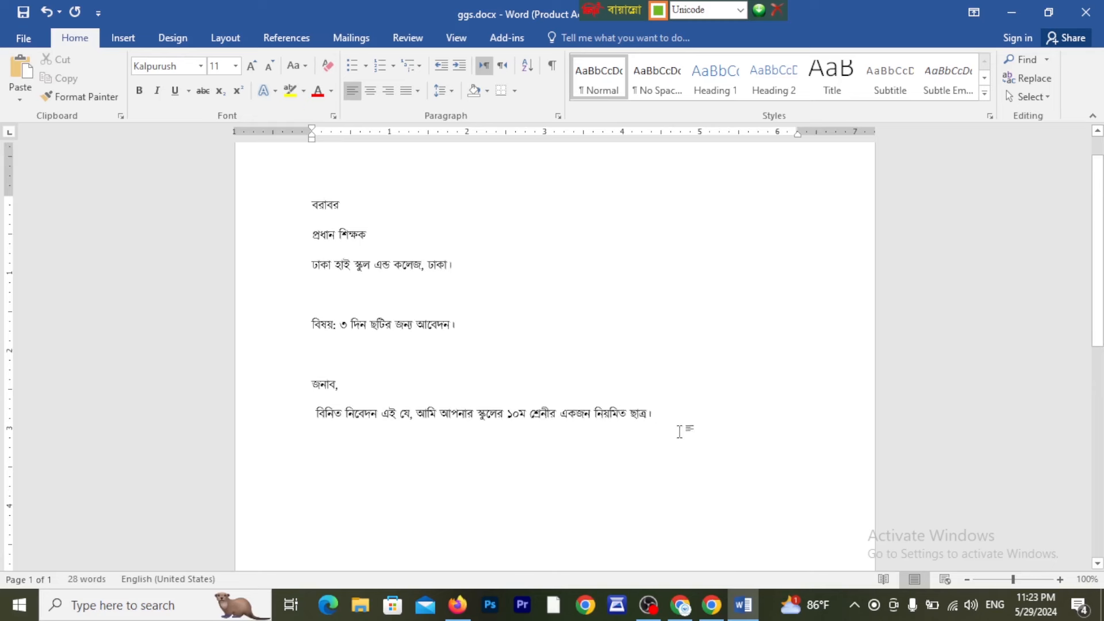
pyautogui.moveTo(656, 416); pyautogui.dragTo(331, 207)
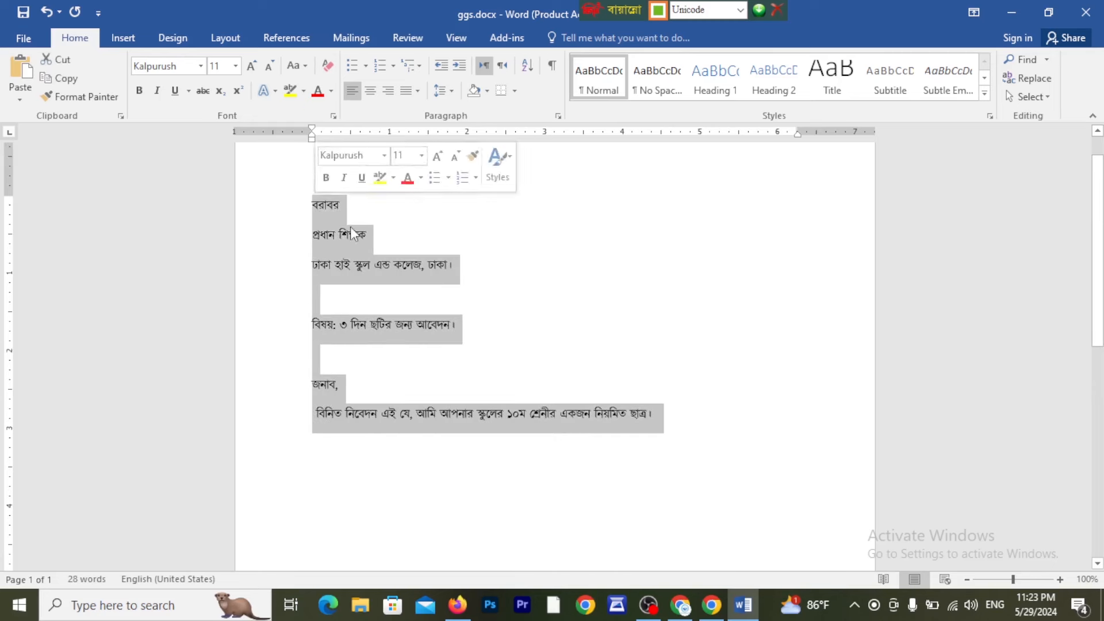
pyautogui.click(675, 409)
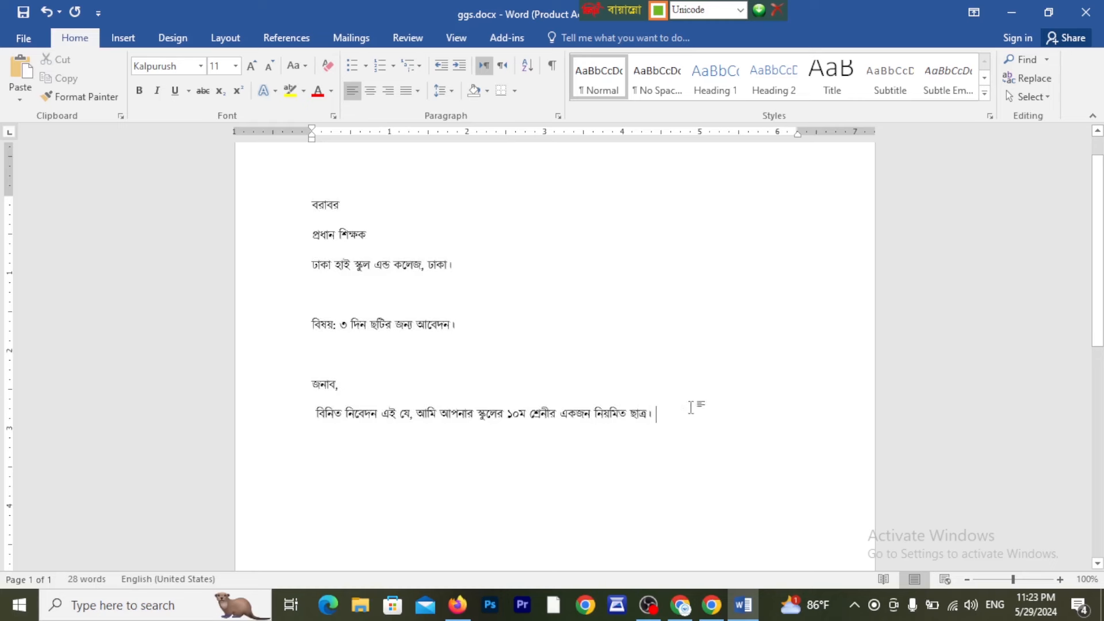
pyautogui.moveTo(697, 402); pyautogui.dragTo(318, 393)
pyautogui.click(611, 414)
pyautogui.scroll(-1, 676, 415)
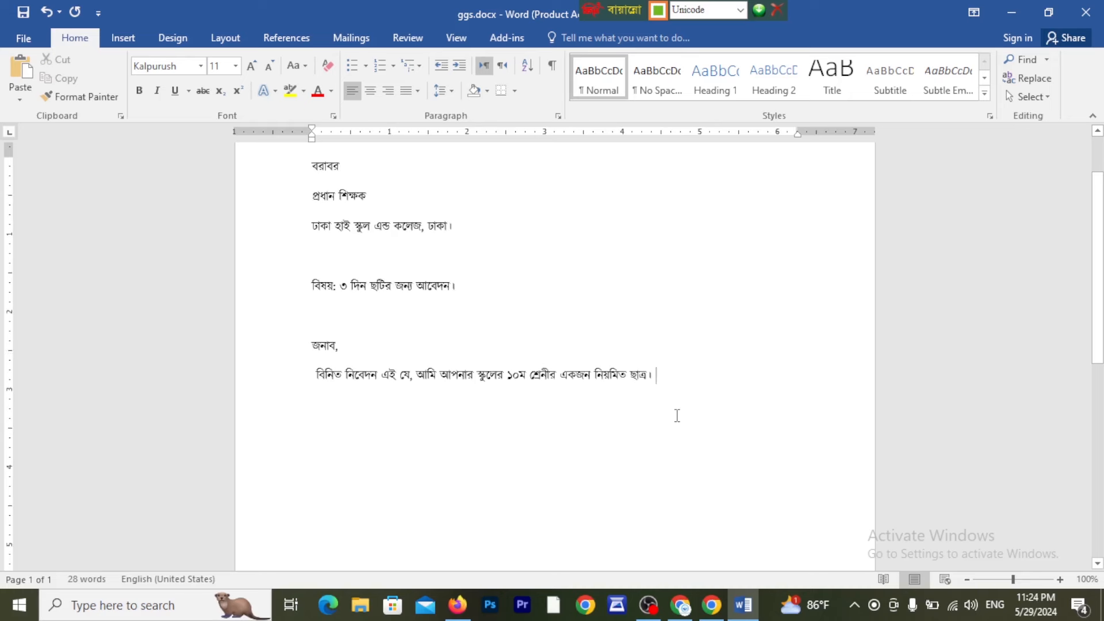
# Indent the beginning of the letter's first body line by one tab.
pyautogui.click(311, 378)
pyautogui.press('Tab')
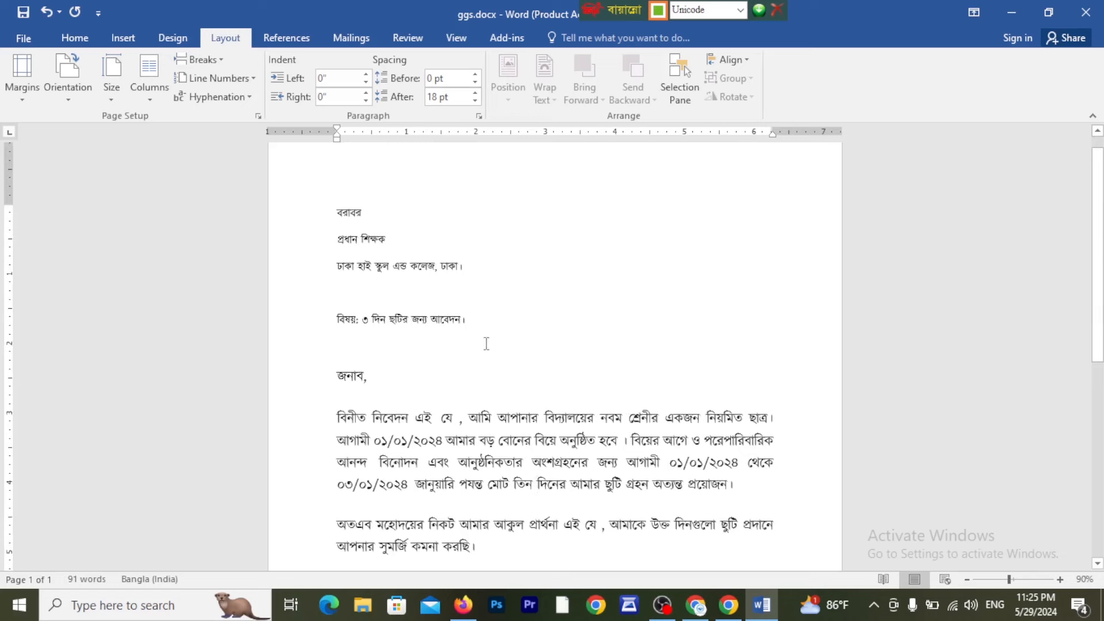
pyautogui.moveTo(337, 213); pyautogui.dragTo(503, 328)
pyautogui.scroll(-2, 396, 333)
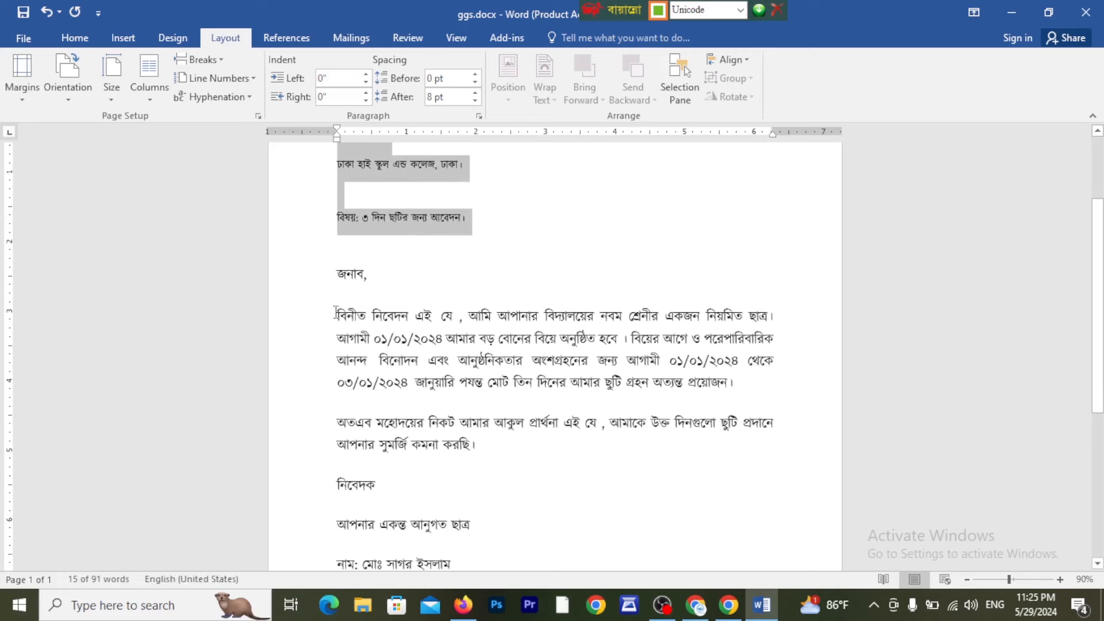
pyautogui.moveTo(336, 315); pyautogui.dragTo(621, 425)
pyautogui.moveTo(468, 230); pyautogui.dragTo(410, 232)
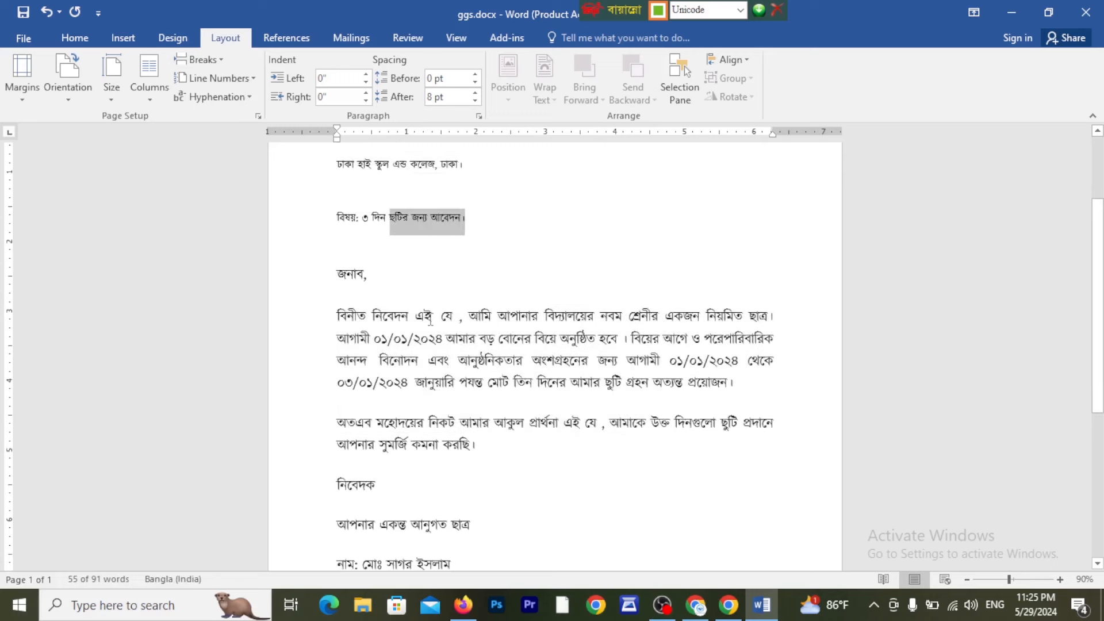
pyautogui.moveTo(415, 315); pyautogui.dragTo(531, 360)
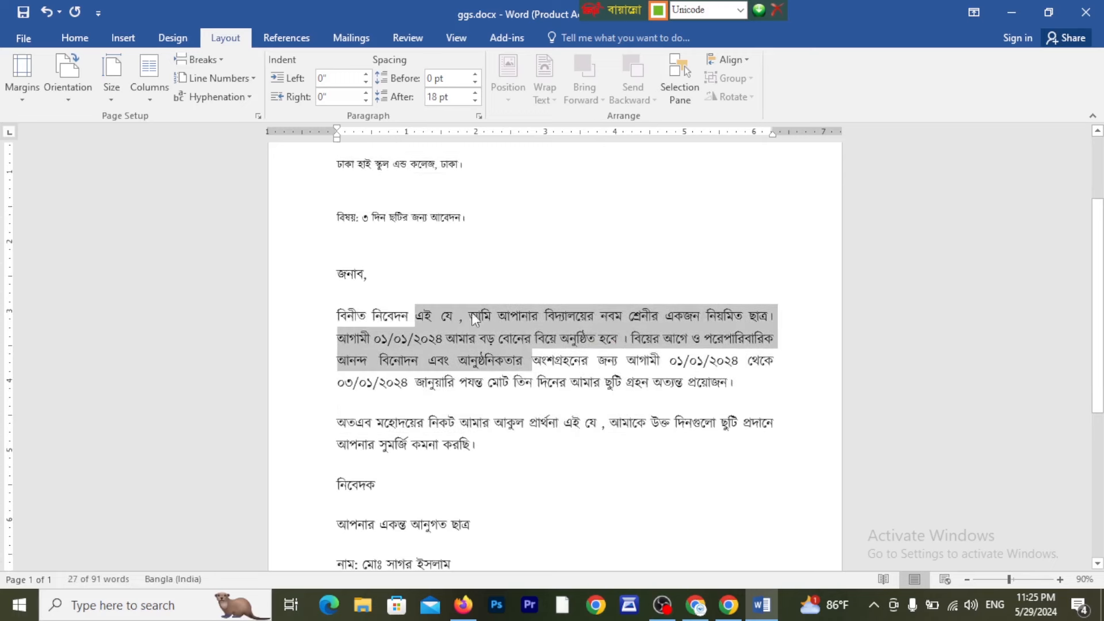
pyautogui.scroll(-2, 494, 422)
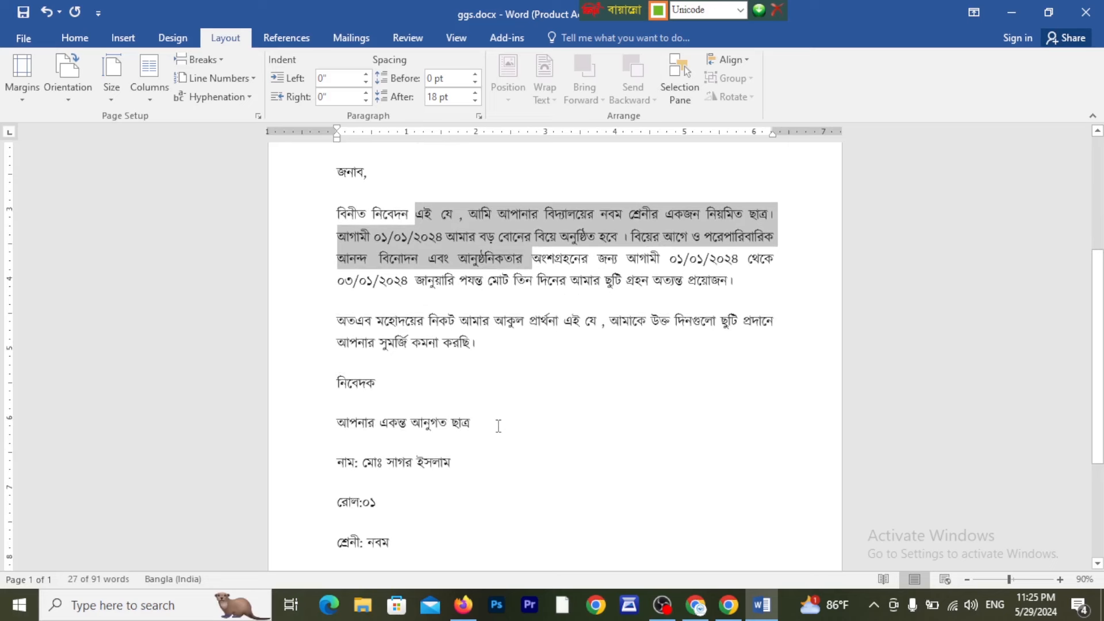
# Set the font size of the entire letter to 14.
pyautogui.hotkey('ctrl', 'a')
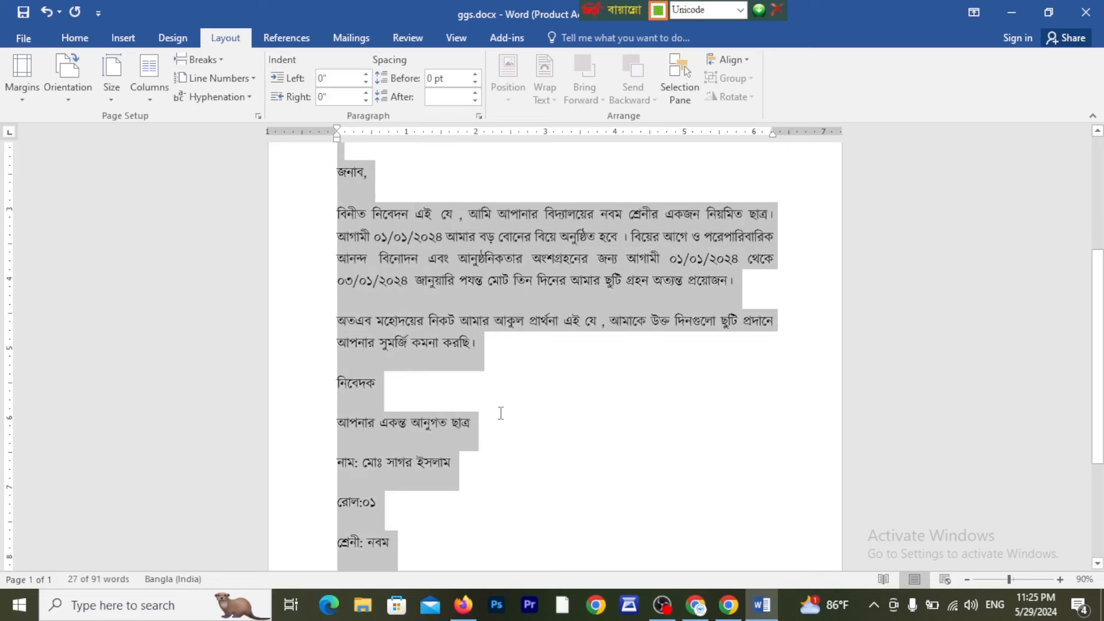
pyautogui.scroll(4, 499, 374)
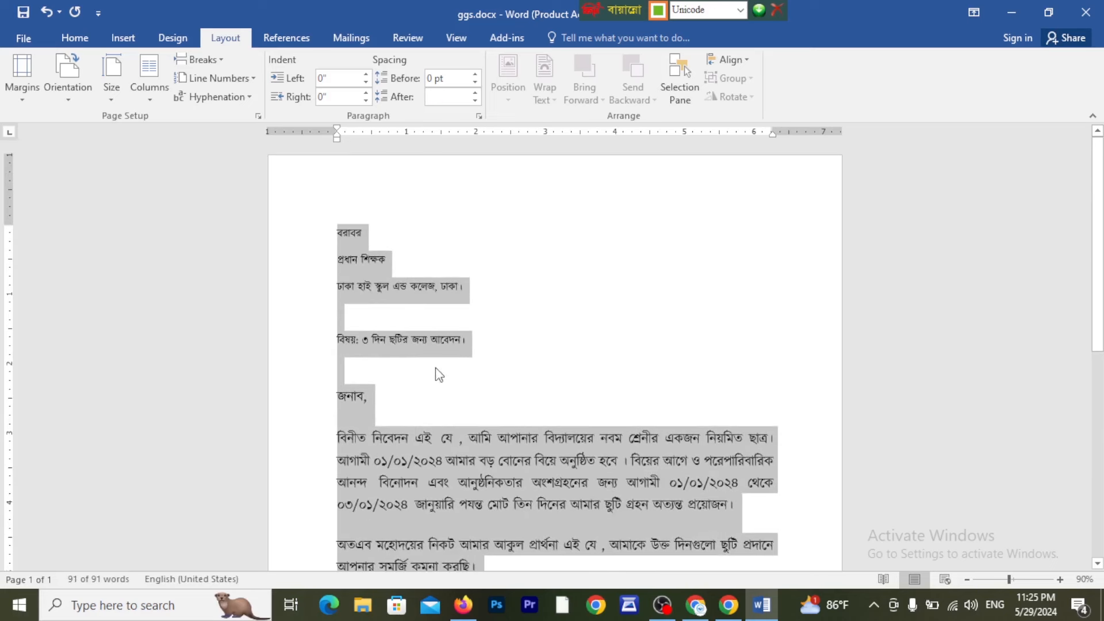
pyautogui.click(81, 43)
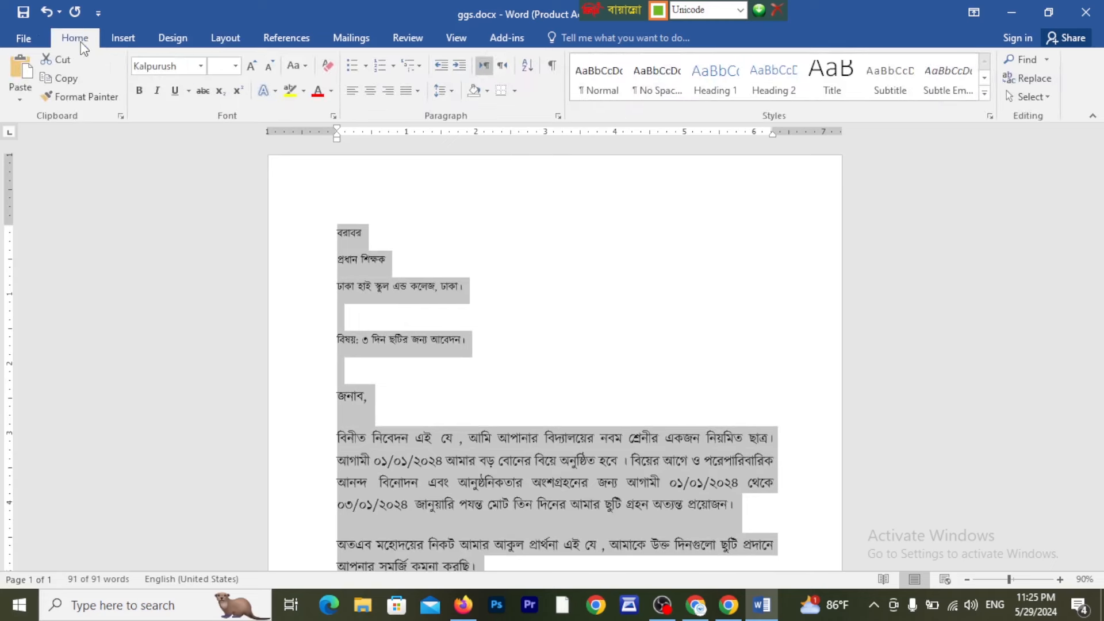
pyautogui.click(235, 67)
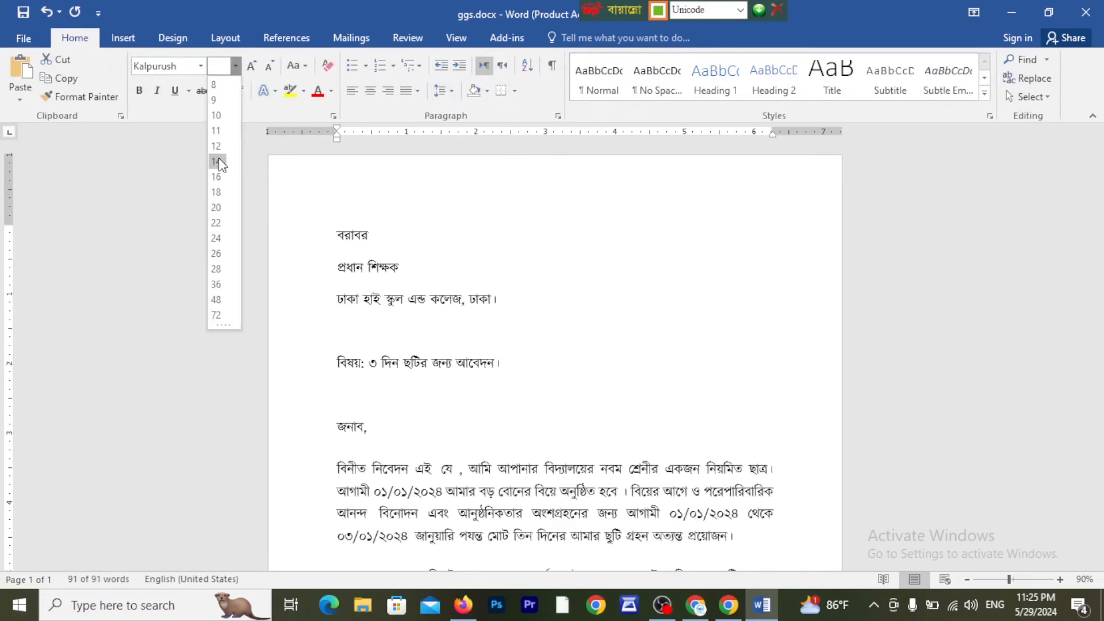
pyautogui.click(218, 162)
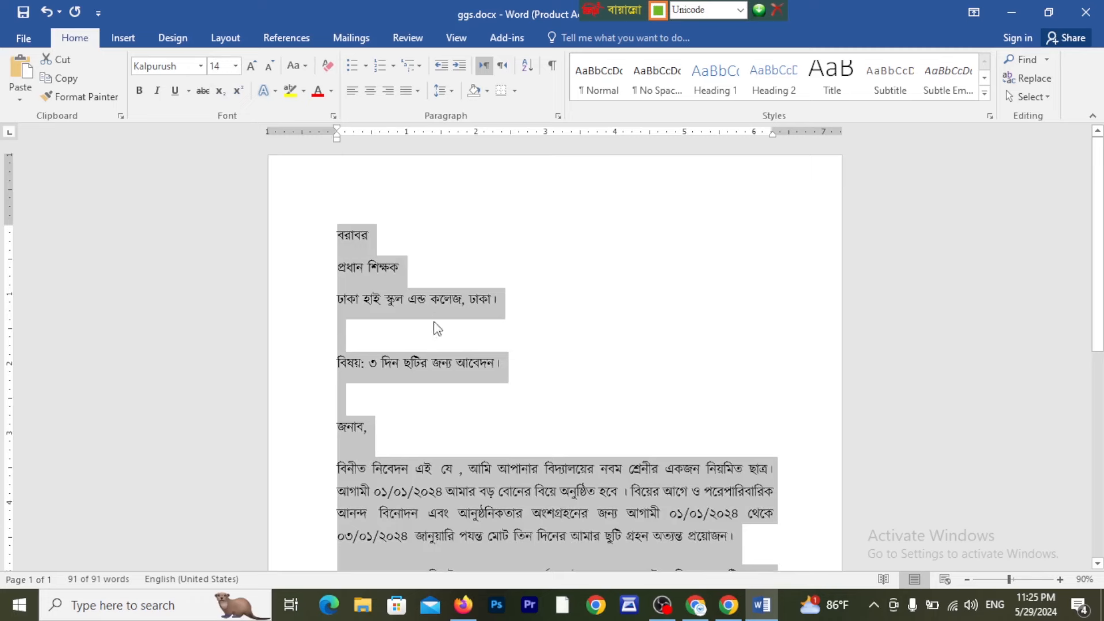
pyautogui.click(435, 327)
# Examine the vertical gaps between the recipient lines and between the salutation and the first body paragraph.
pyautogui.scroll(-8, 432, 330)
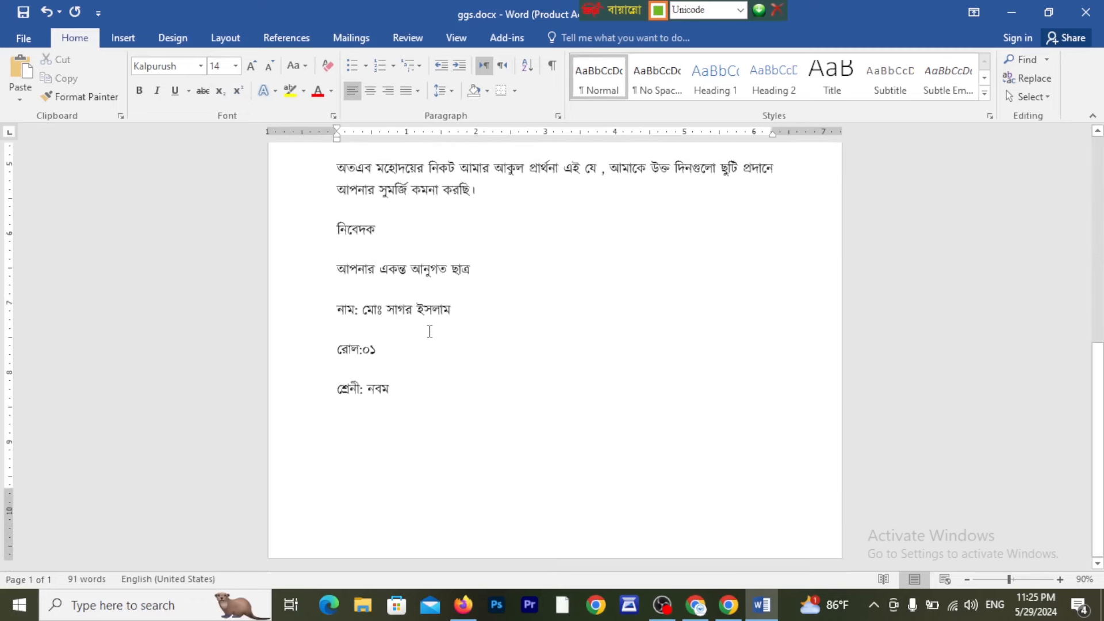
pyautogui.scroll(8, 432, 330)
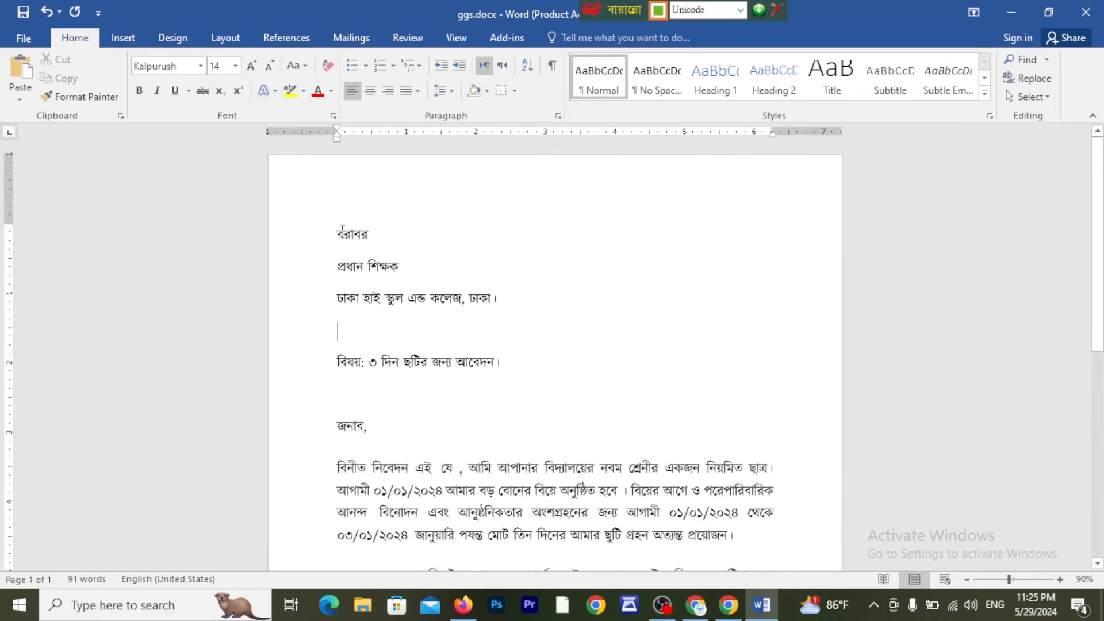
pyautogui.moveTo(340, 228); pyautogui.dragTo(493, 293)
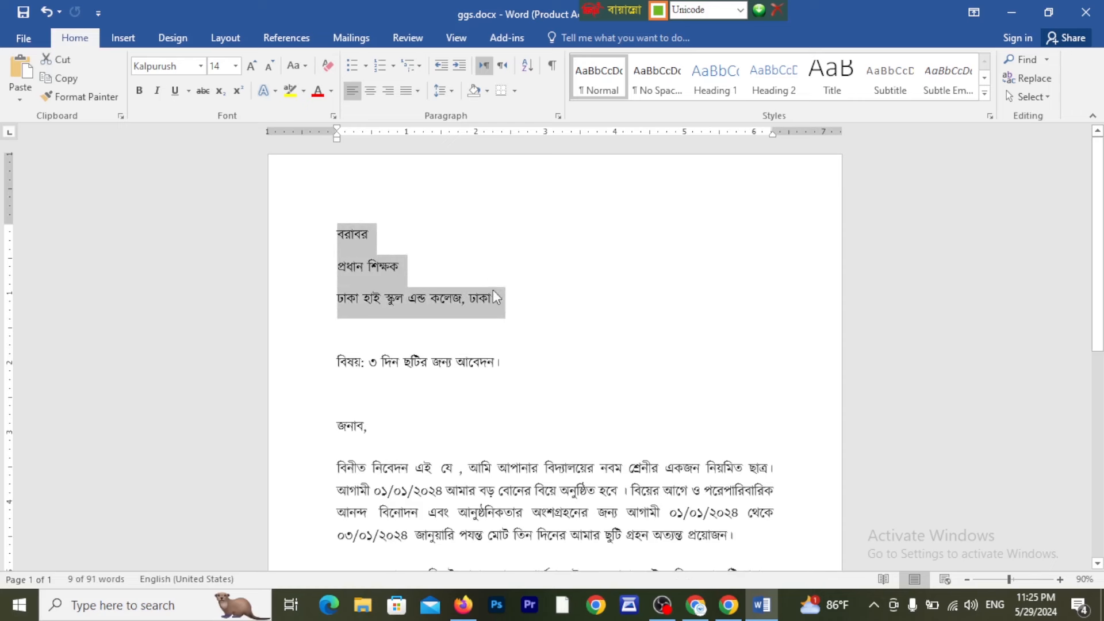
pyautogui.hotkey('ctrl', '2')
pyautogui.moveTo(325, 224)
pyautogui.mouseDown()
pyautogui.moveTo(383, 241)
pyautogui.moveTo(377, 270)
pyautogui.moveTo(421, 278)
pyautogui.mouseUp()
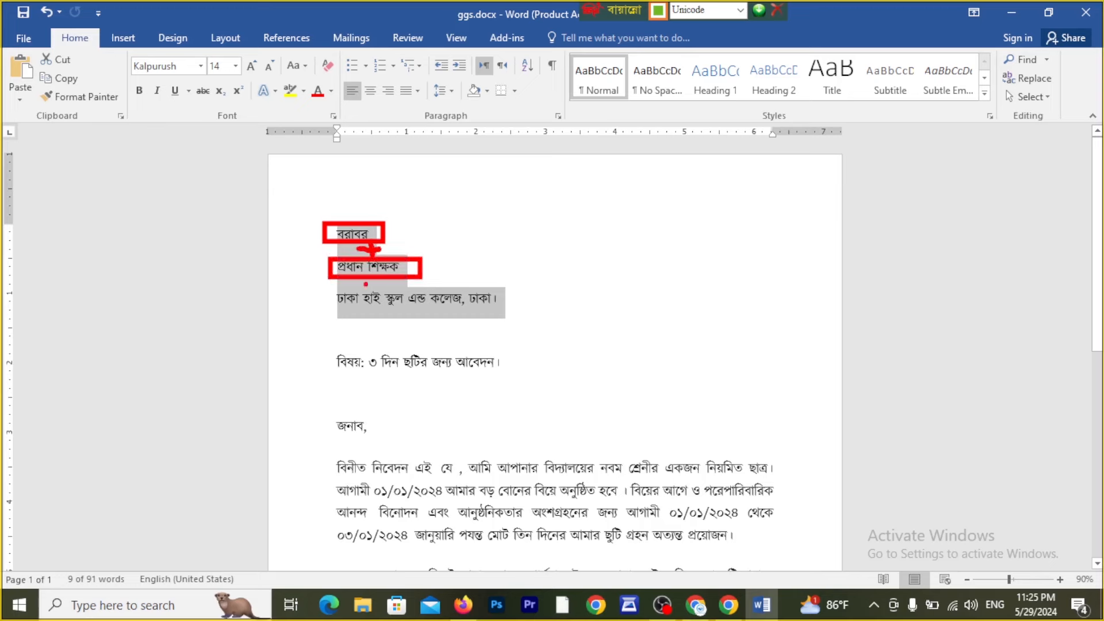
pyautogui.moveTo(352, 284); pyautogui.dragTo(389, 280)
pyautogui.moveTo(328, 441)
pyautogui.mouseDown()
pyautogui.moveTo(379, 463)
pyautogui.moveTo(402, 432)
pyautogui.mouseUp()
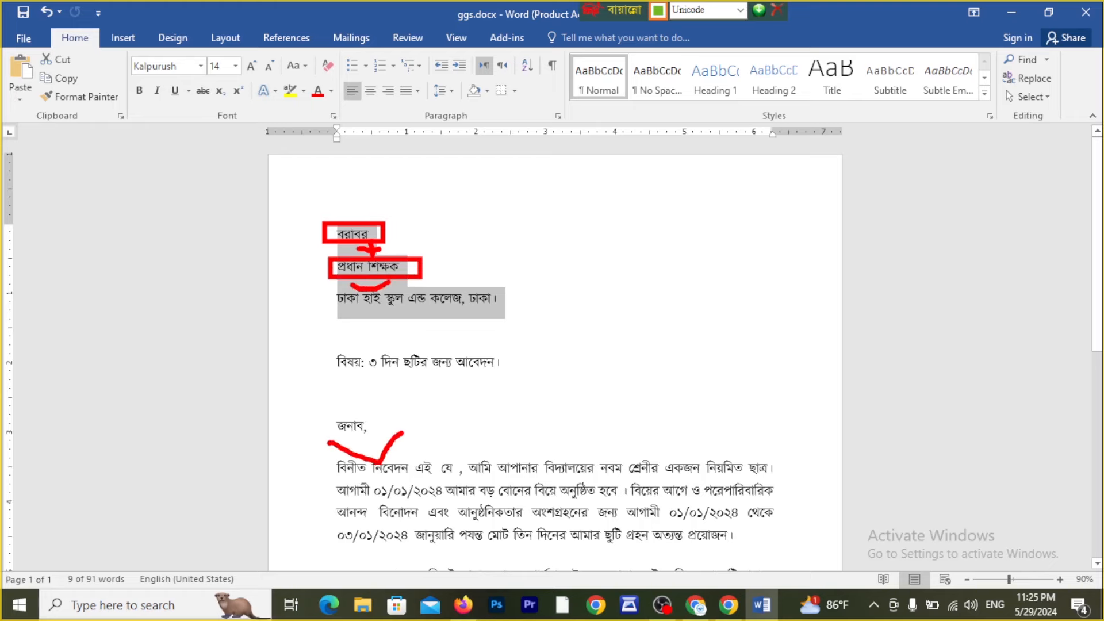
pyautogui.press('Escape')
# Examine the vertical gaps in the closing applicant block and compare them with those of the three recipient lines.
pyautogui.scroll(-10, 492, 289)
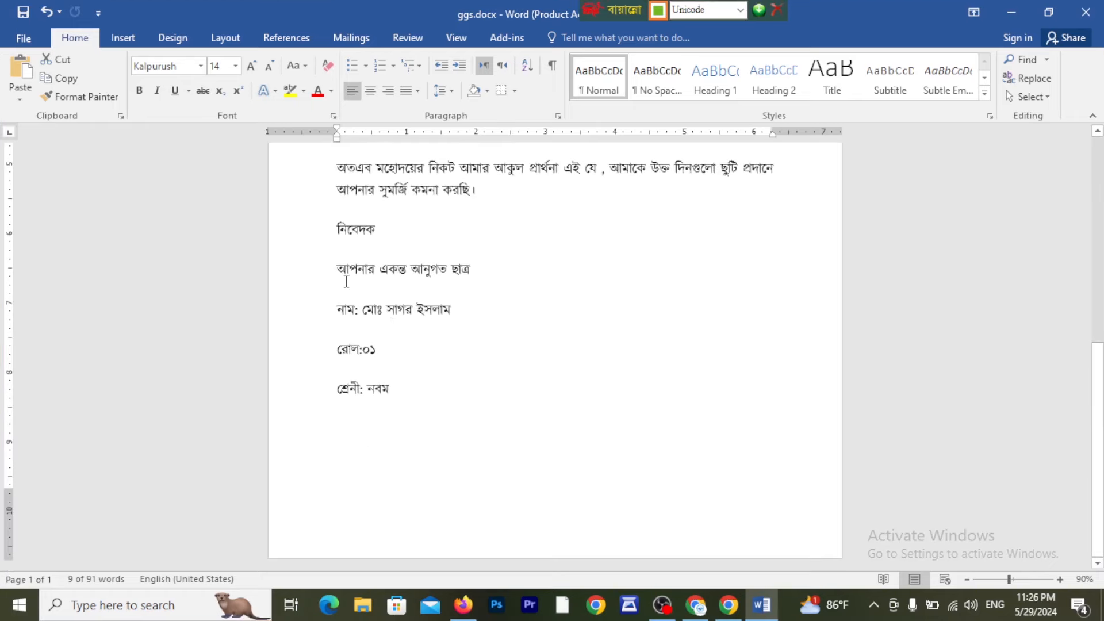
pyautogui.hotkey('ctrl', '2')
pyautogui.moveTo(310, 241); pyautogui.dragTo(482, 412)
pyautogui.press('Escape')
pyautogui.scroll(10, 437, 363)
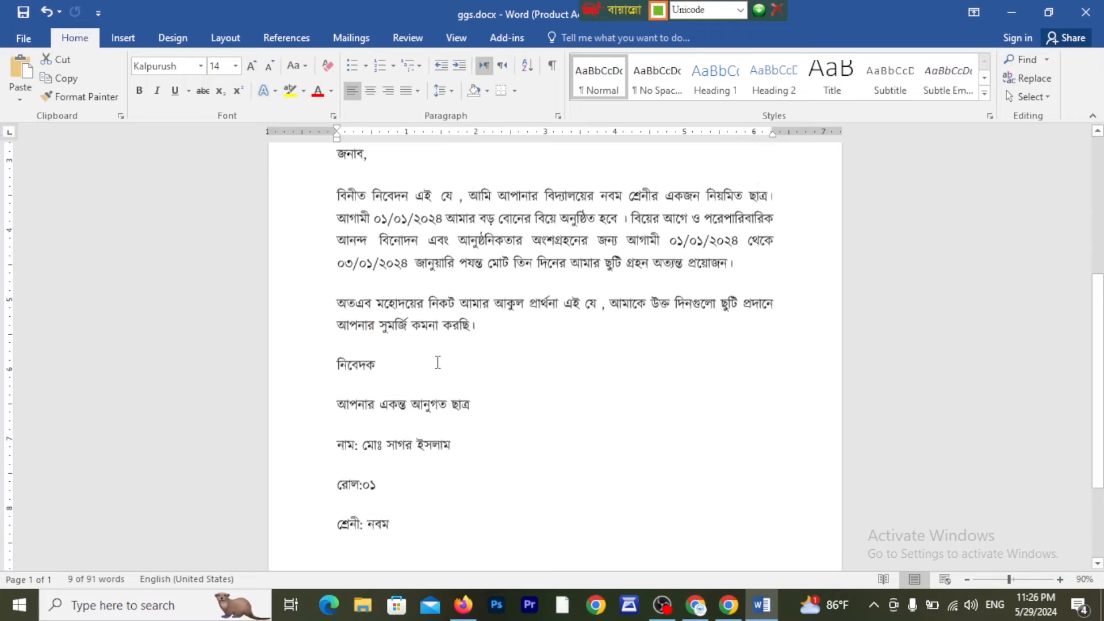
pyautogui.click(379, 267)
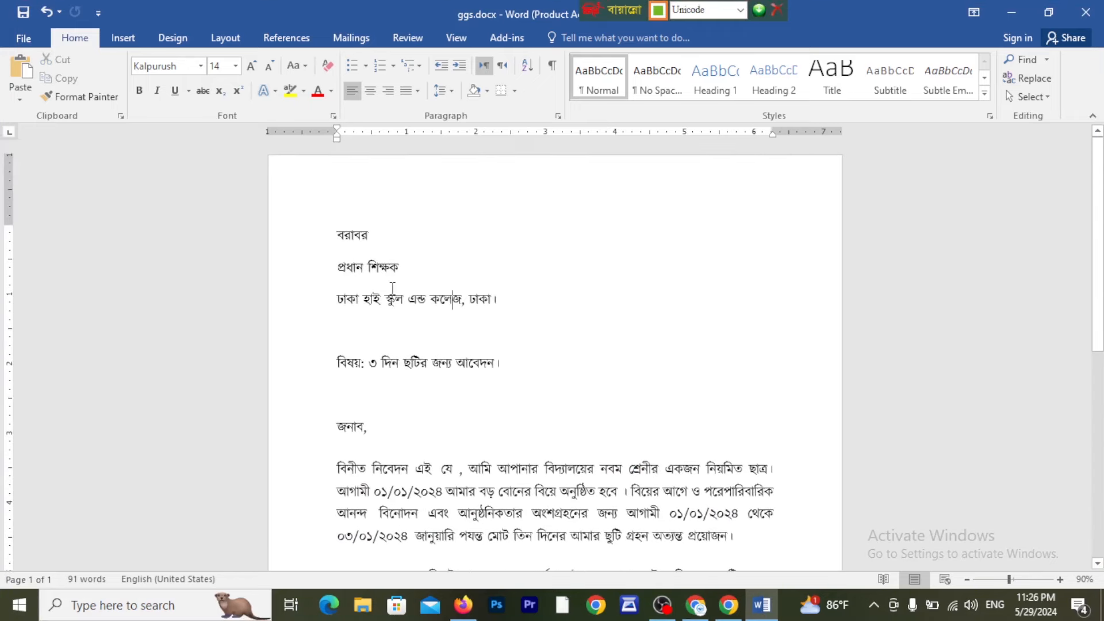
pyautogui.moveTo(338, 232); pyautogui.dragTo(481, 296)
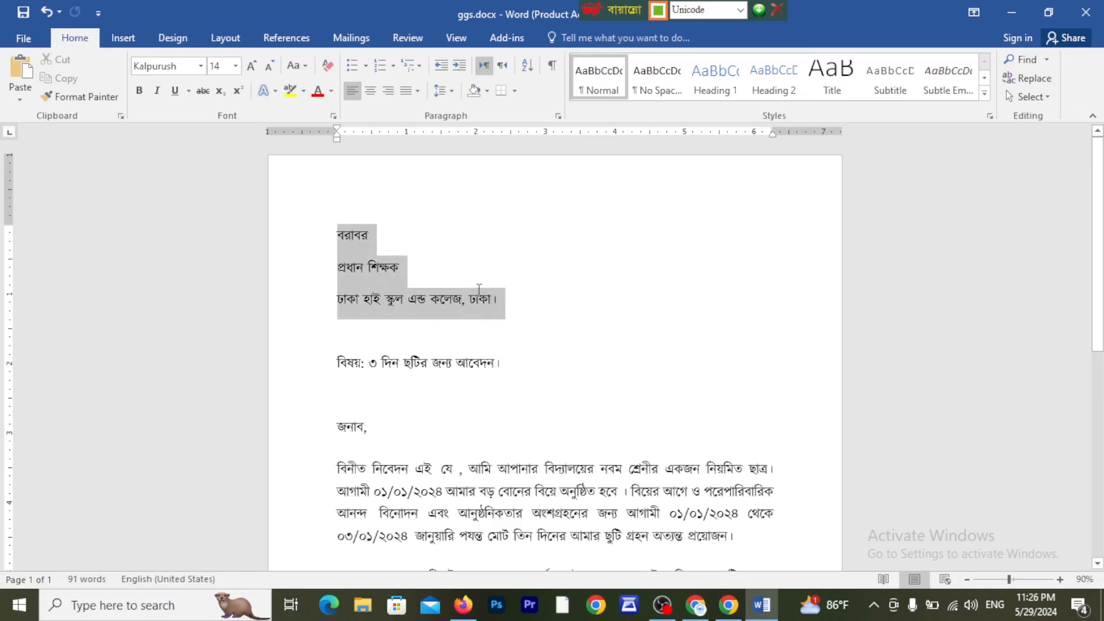
pyautogui.click(520, 305)
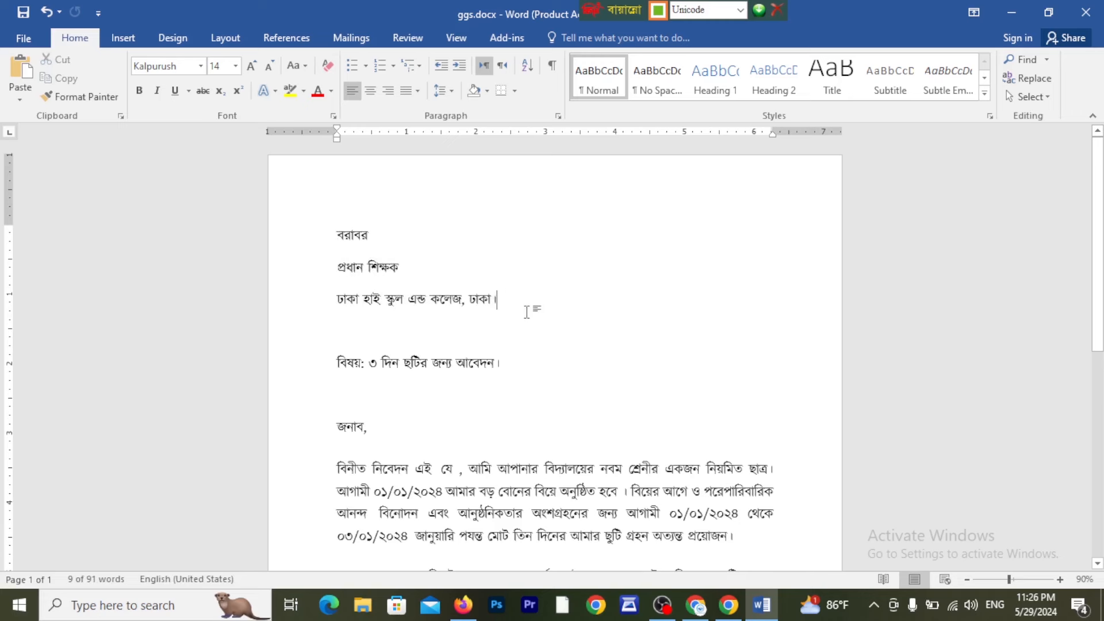
# Set the paragraph spacing after to 0 pt for the entire letter.
pyautogui.tripleClick(321, 236)
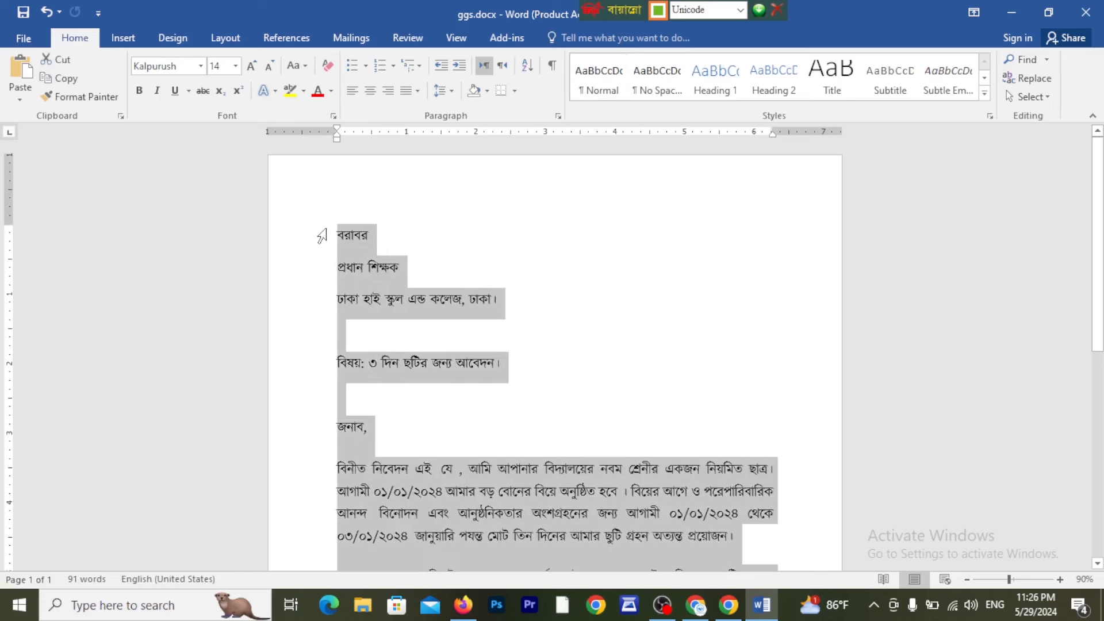
pyautogui.click(236, 46)
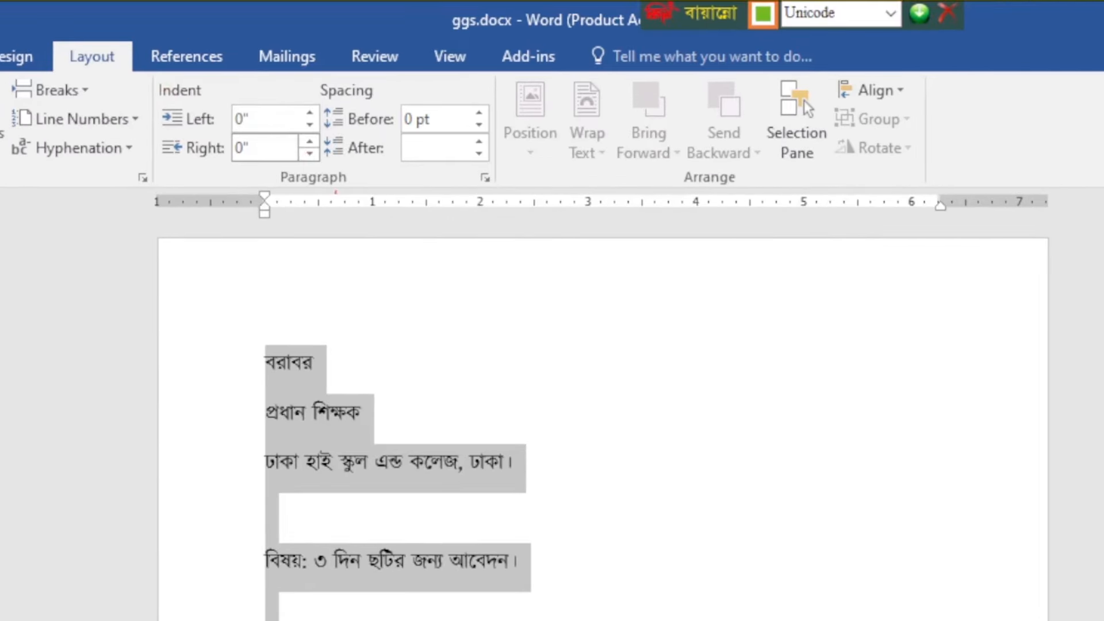
pyautogui.moveTo(263, 170); pyautogui.dragTo(360, 191)
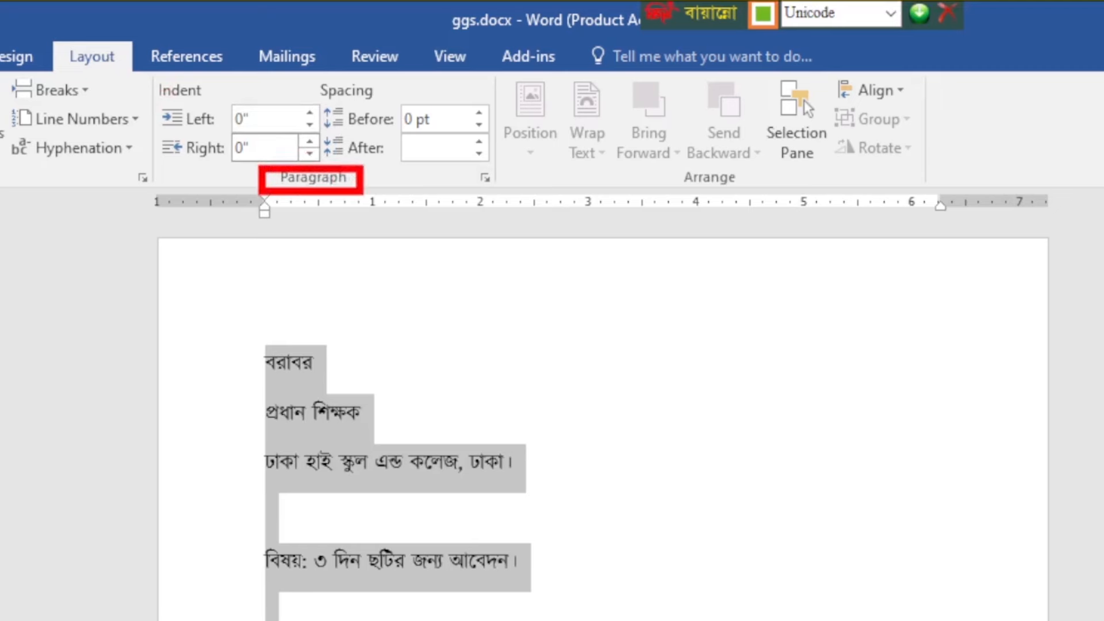
pyautogui.press('Escape')
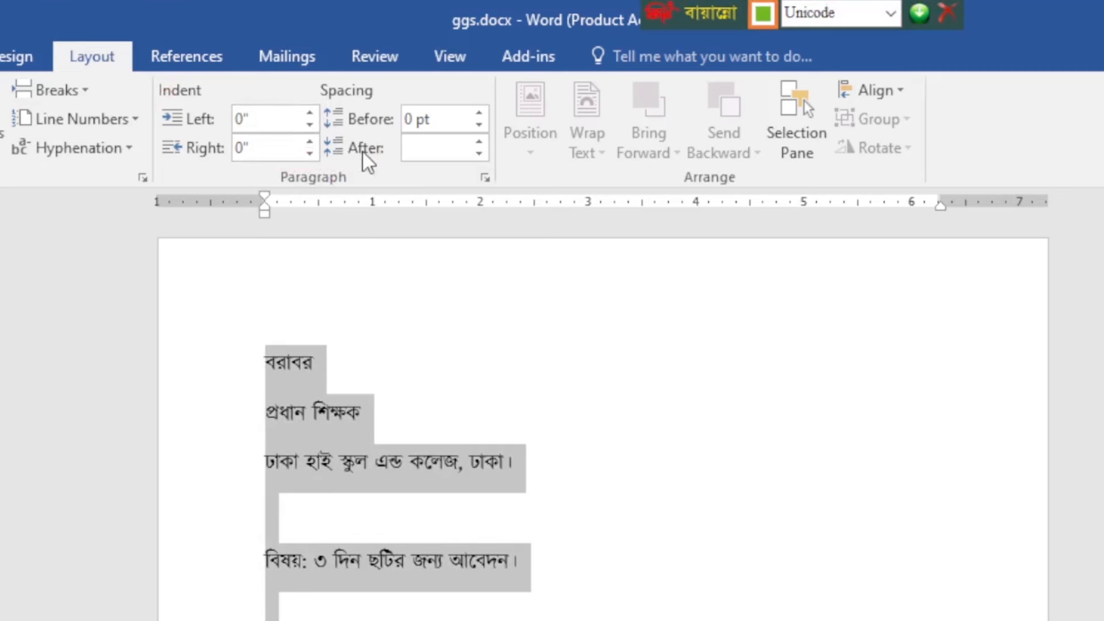
pyautogui.hotkey('ctrl', '2')
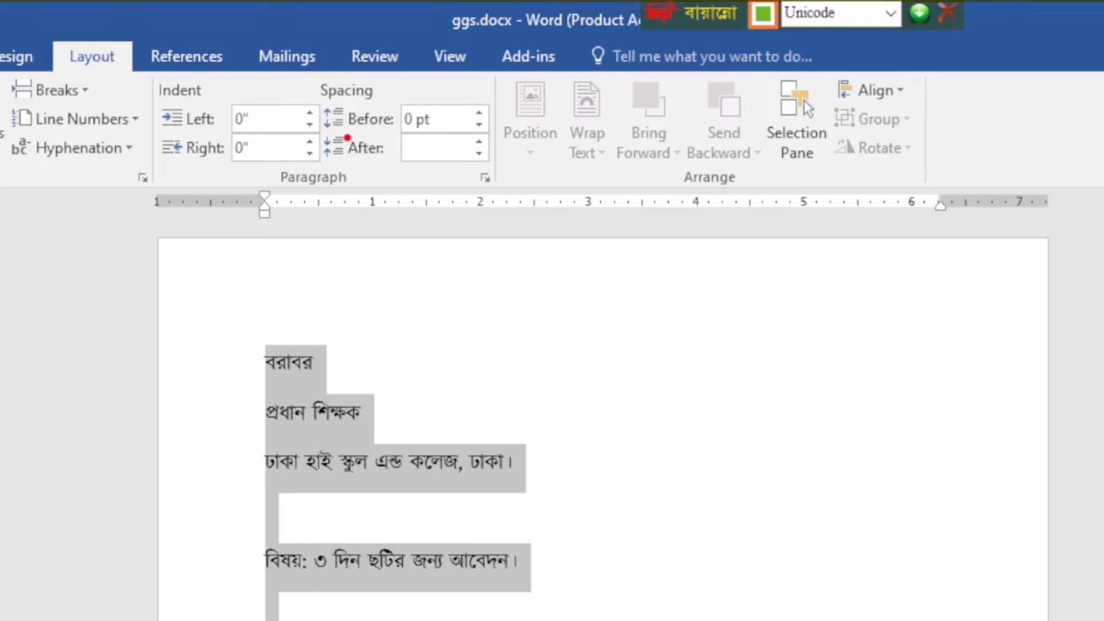
pyautogui.moveTo(338, 131); pyautogui.dragTo(387, 169)
pyautogui.press('Escape')
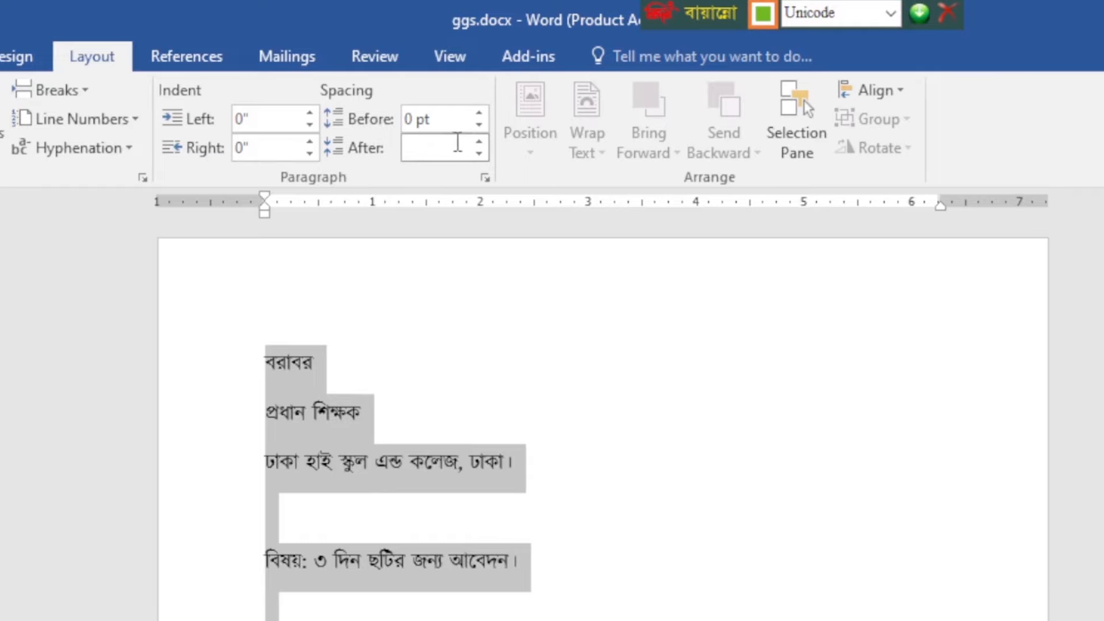
pyautogui.write('0')
pyautogui.press('Return')
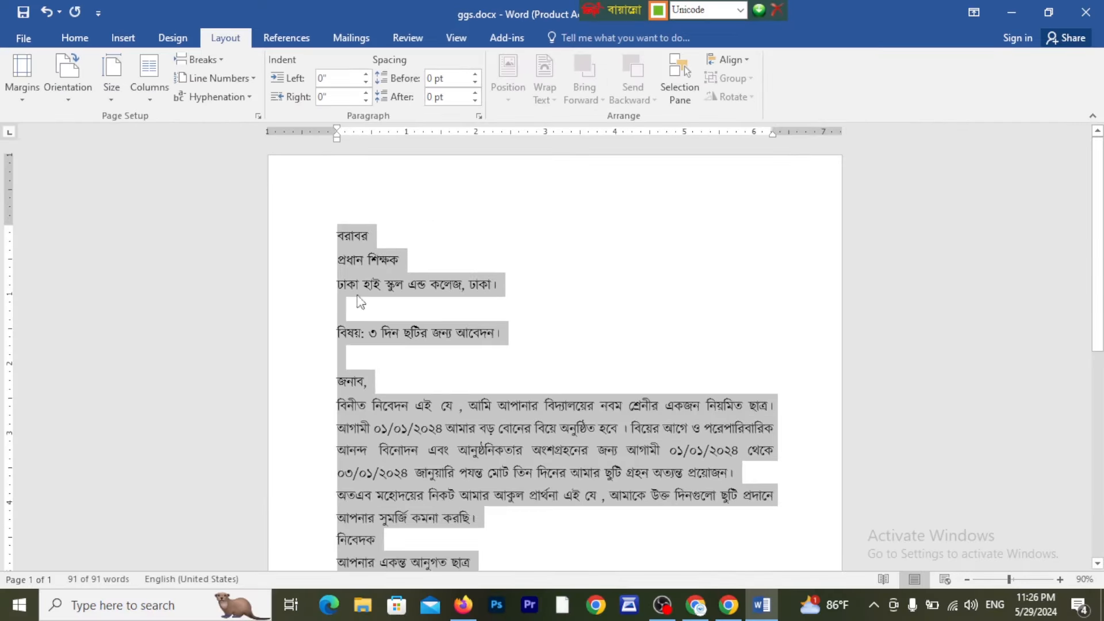
# Examine the blank lines separating the school address, the subject line and the salutation.
pyautogui.click(361, 303)
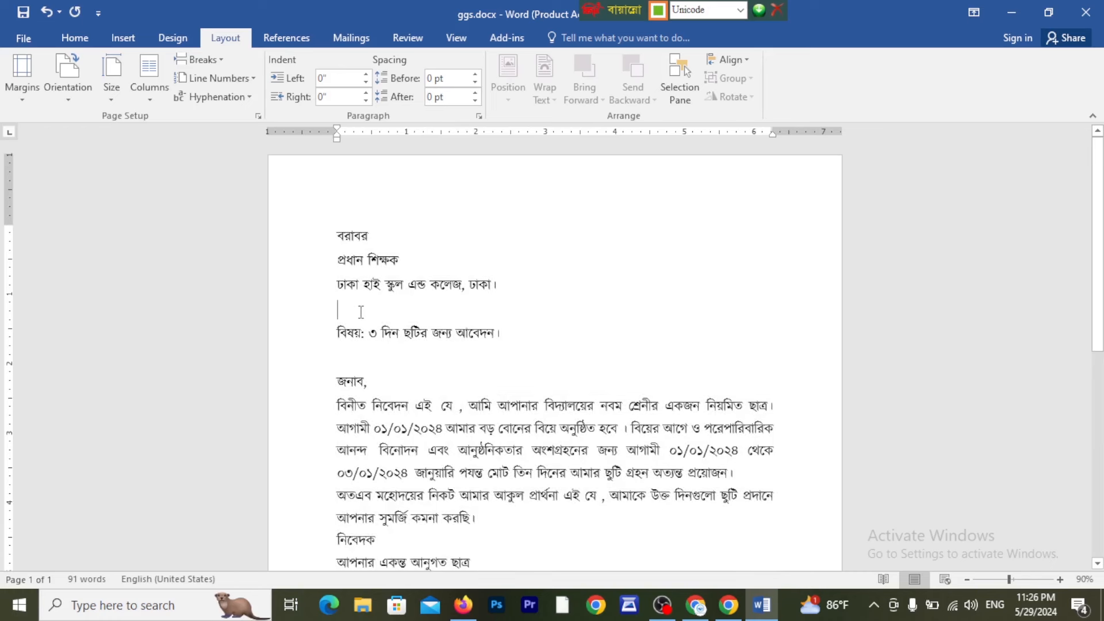
pyautogui.scroll(-1, 361, 311)
pyautogui.scroll(1, 361, 311)
pyautogui.hotkey('ctrl', '2')
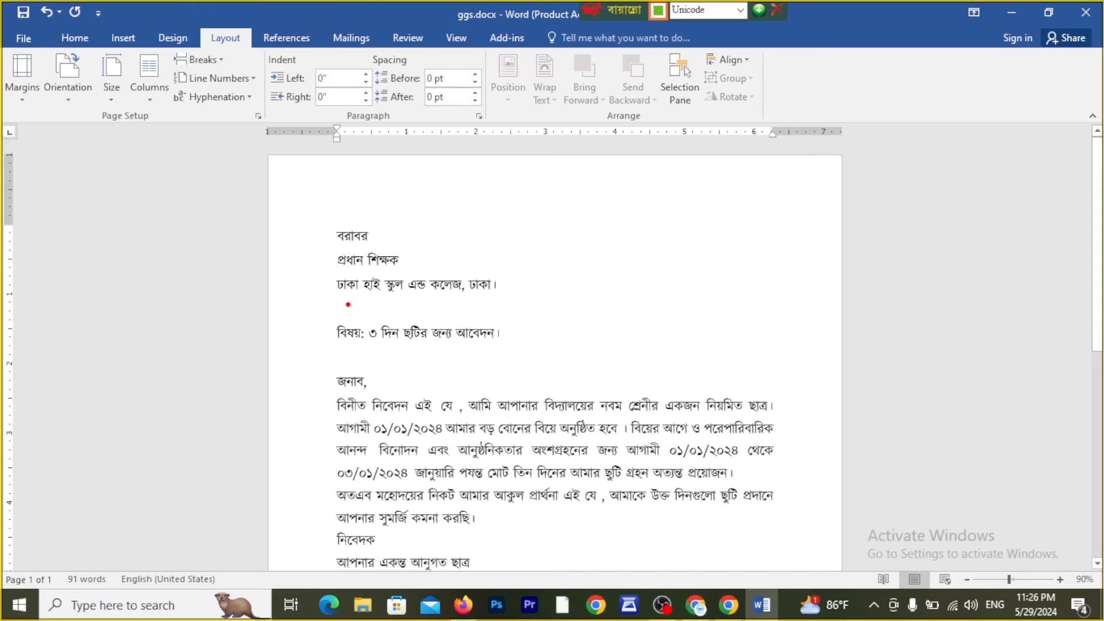
pyautogui.moveTo(325, 271)
pyautogui.mouseDown()
pyautogui.moveTo(438, 296)
pyautogui.moveTo(502, 295)
pyautogui.mouseUp()
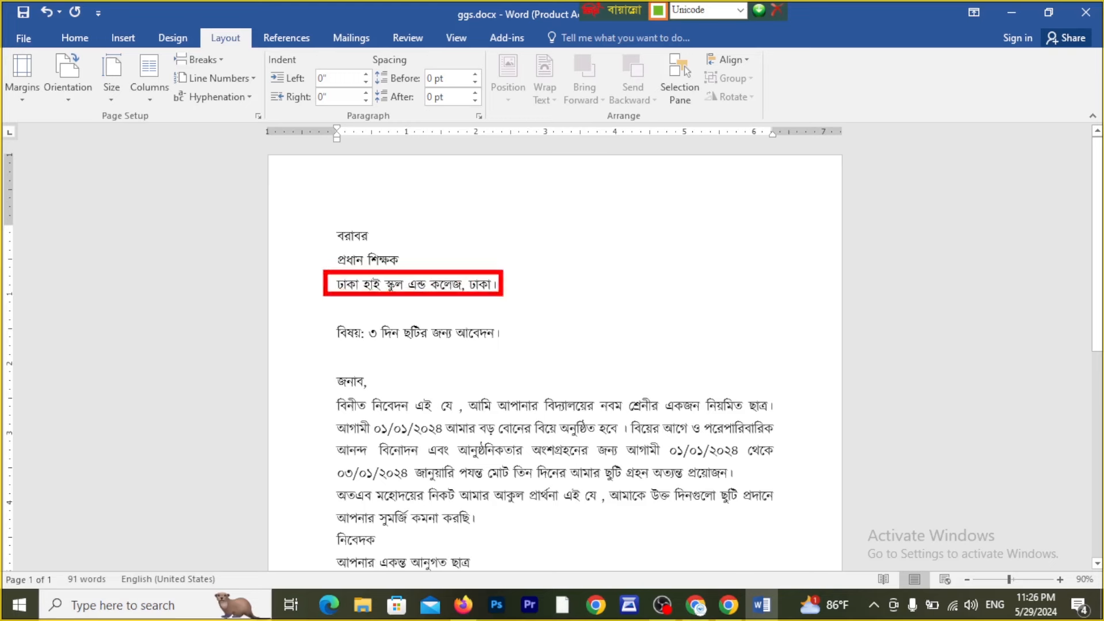
pyautogui.moveTo(335, 325); pyautogui.dragTo(508, 346)
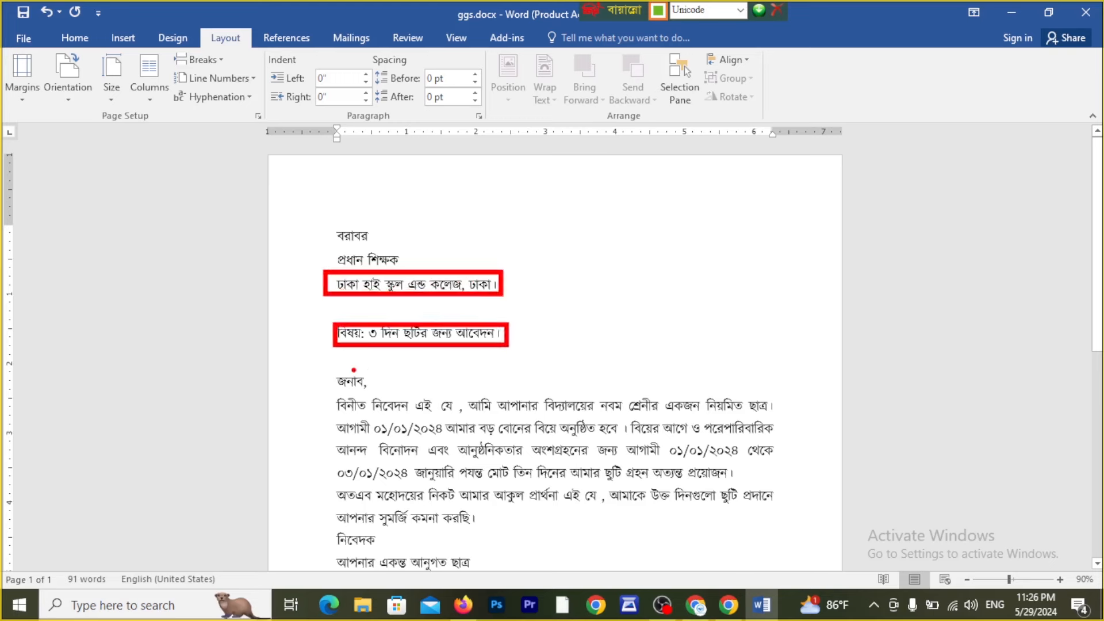
pyautogui.moveTo(319, 368); pyautogui.dragTo(378, 414)
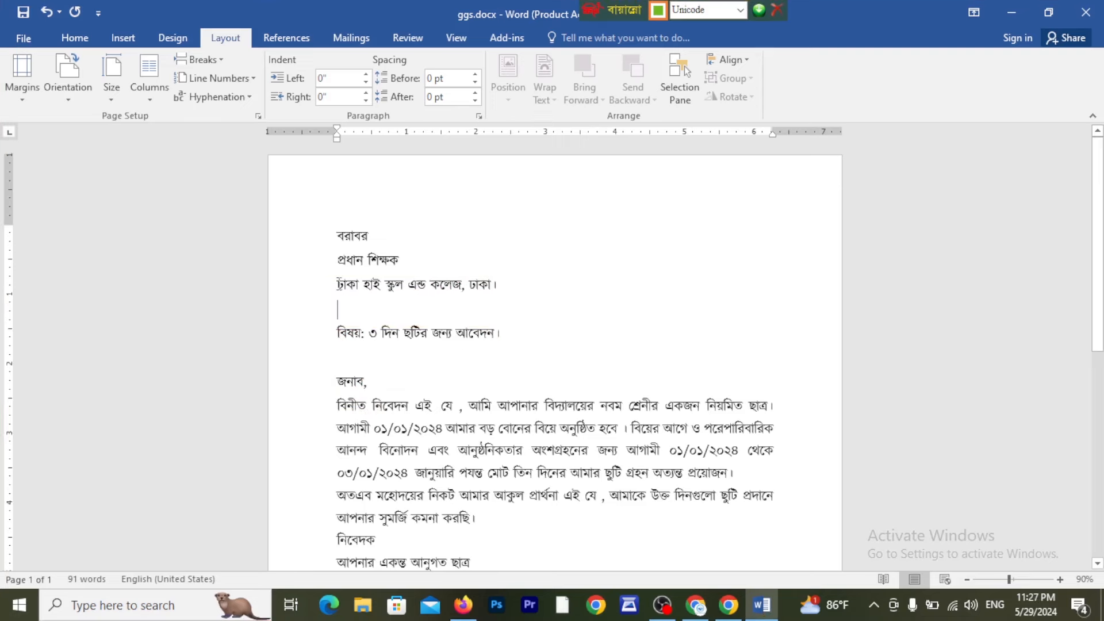
pyautogui.moveTo(338, 285)
pyautogui.mouseDown()
pyautogui.moveTo(494, 364)
pyautogui.moveTo(500, 381)
pyautogui.mouseUp()
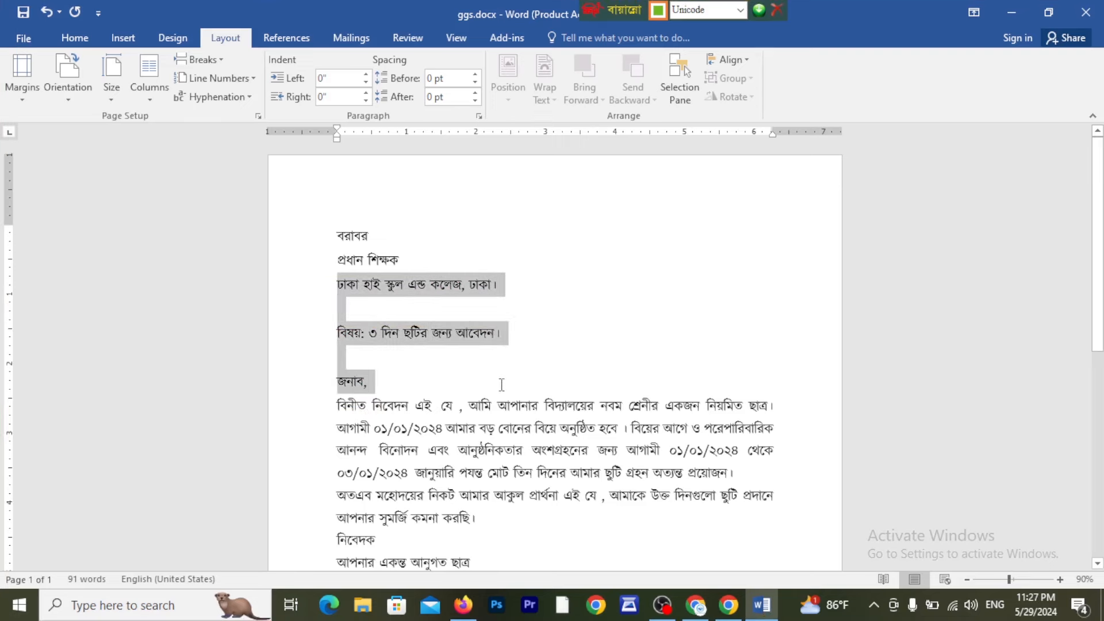
pyautogui.click(475, 91)
pyautogui.click(477, 101)
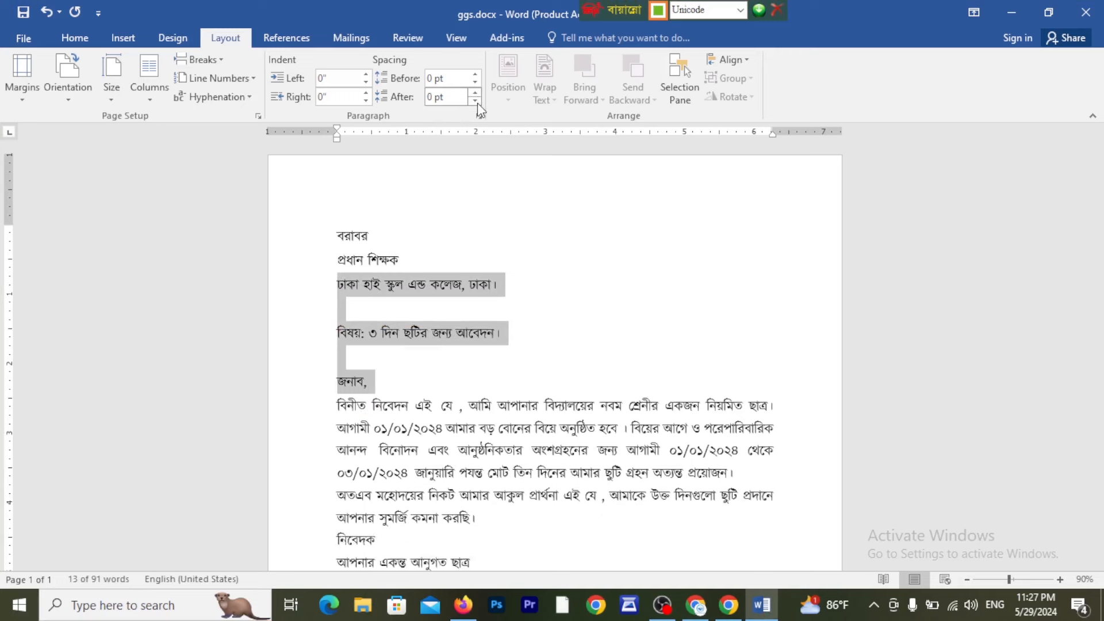
pyautogui.click(374, 310)
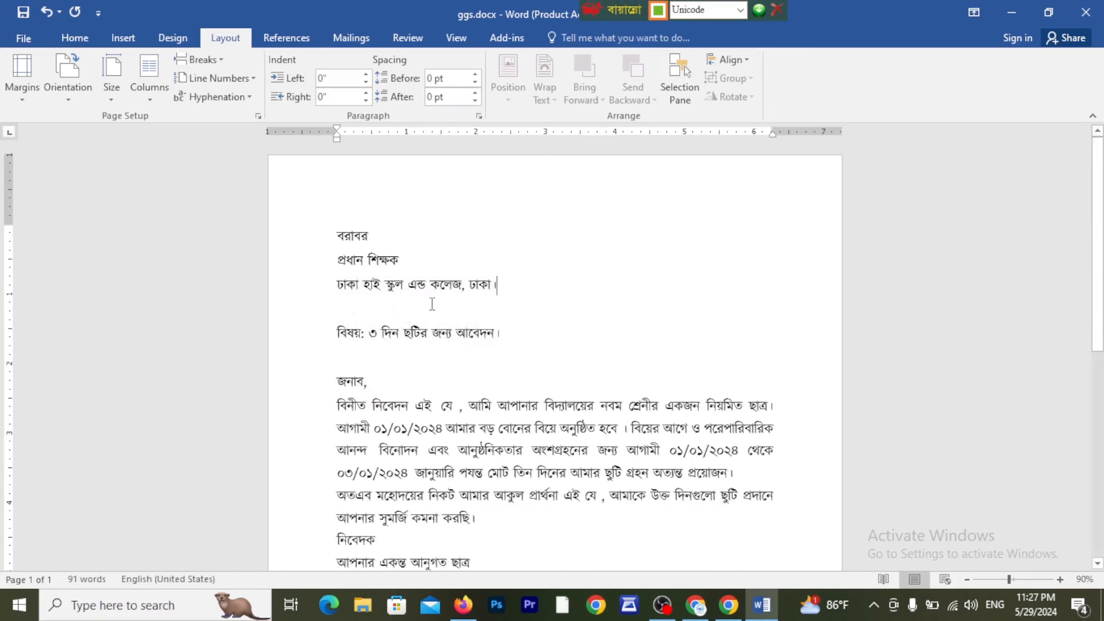
pyautogui.press('BackSpace')
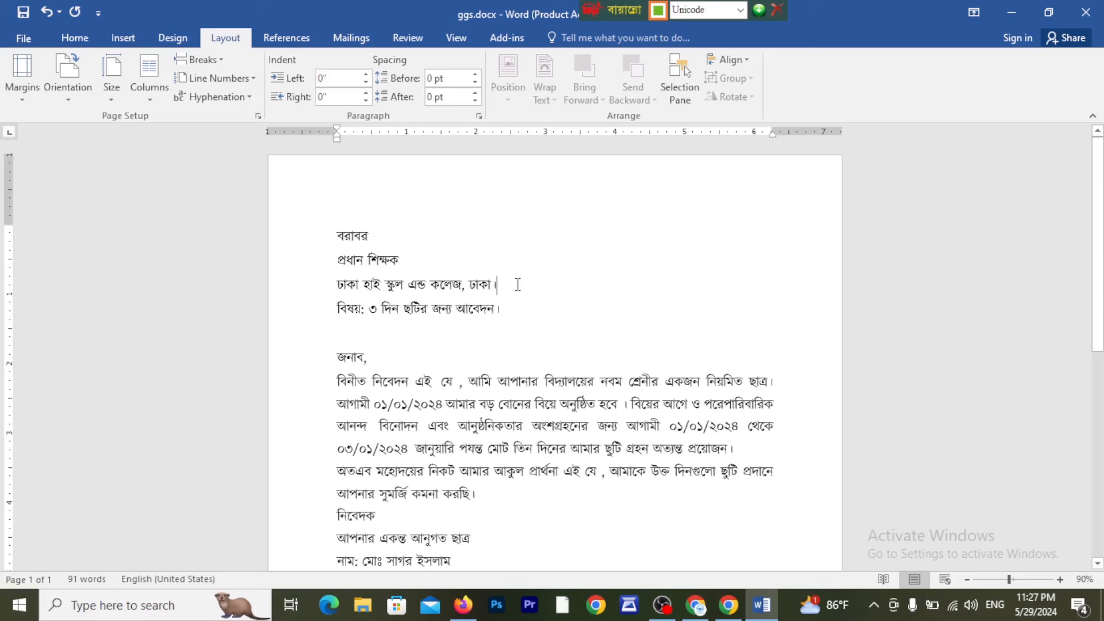
pyautogui.press('Return')
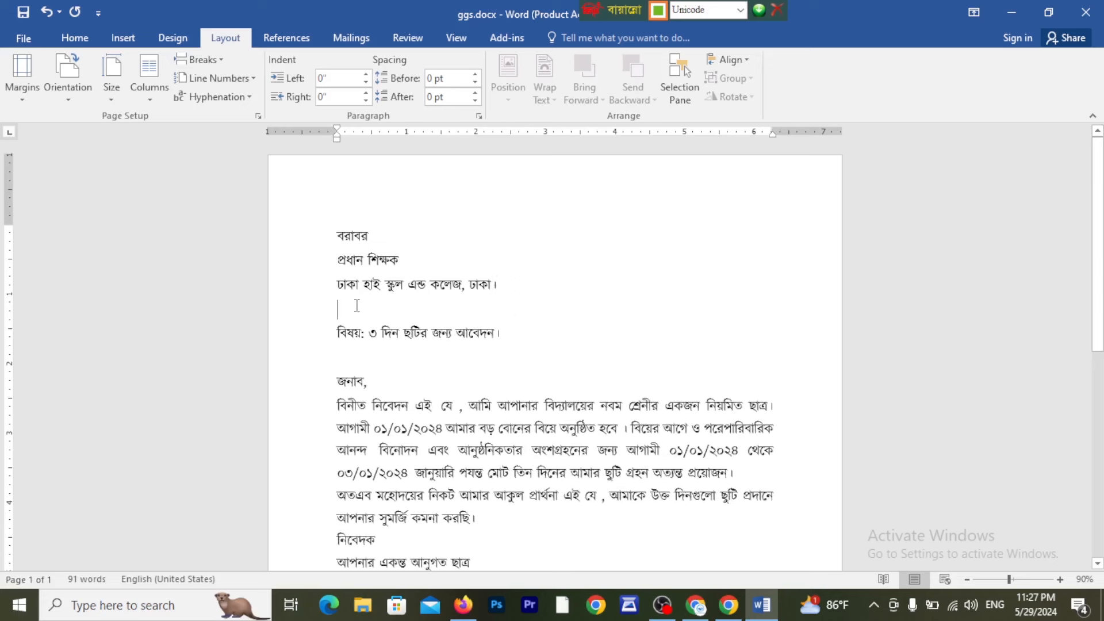
# Reduce the font size of the blank line between the school address and the subject line by about 10 points.
pyautogui.hotkey('ctrl', '[')
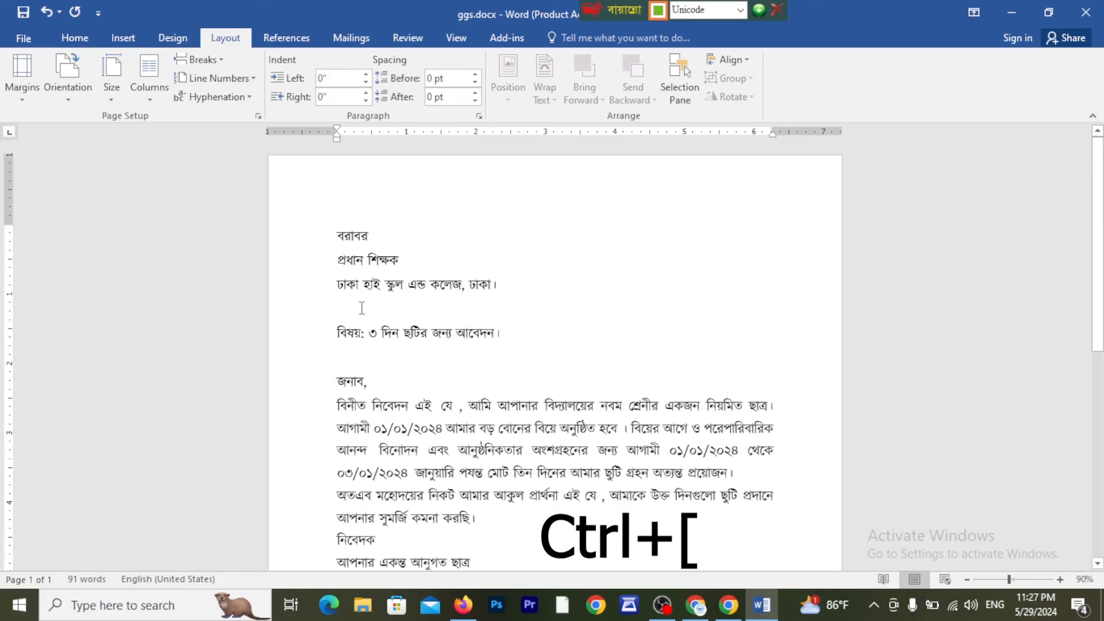
pyautogui.hotkey('ctrl', '[')
pyautogui.hotkey('ctrl', '[')
pyautogui.hotkey('ctrl', '[')
pyautogui.hotkey('ctrl', '[')
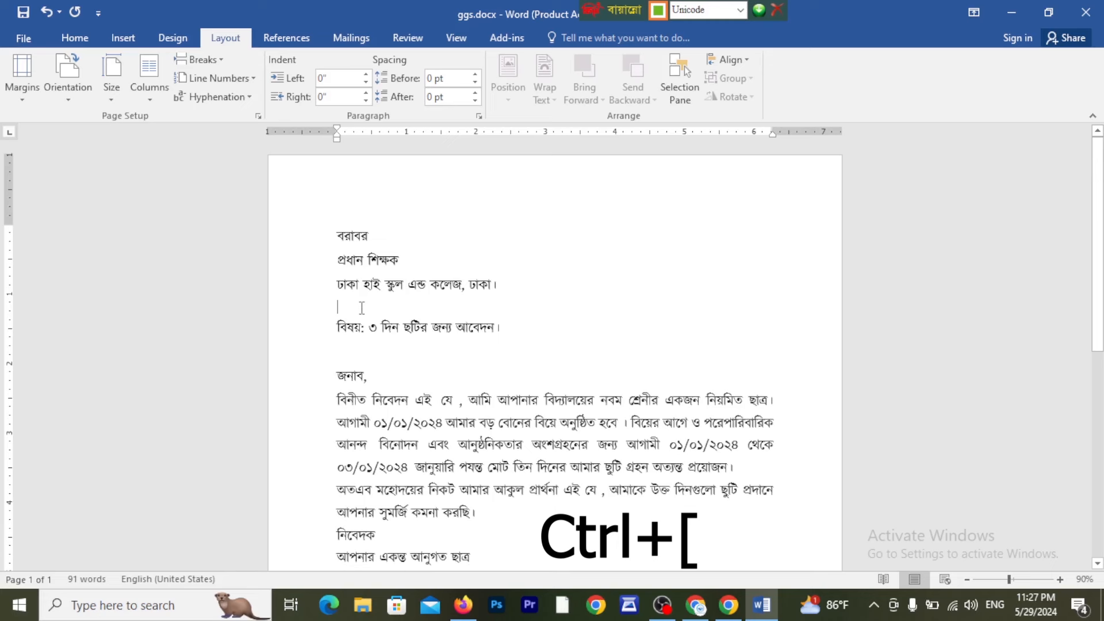
pyautogui.hotkey('ctrl', '[')
pyautogui.hotkey('ctrl', '[')
pyautogui.hotkey('ctrl', '[')
pyautogui.hotkey('ctrl', '[')
pyautogui.hotkey('ctrl', '[')
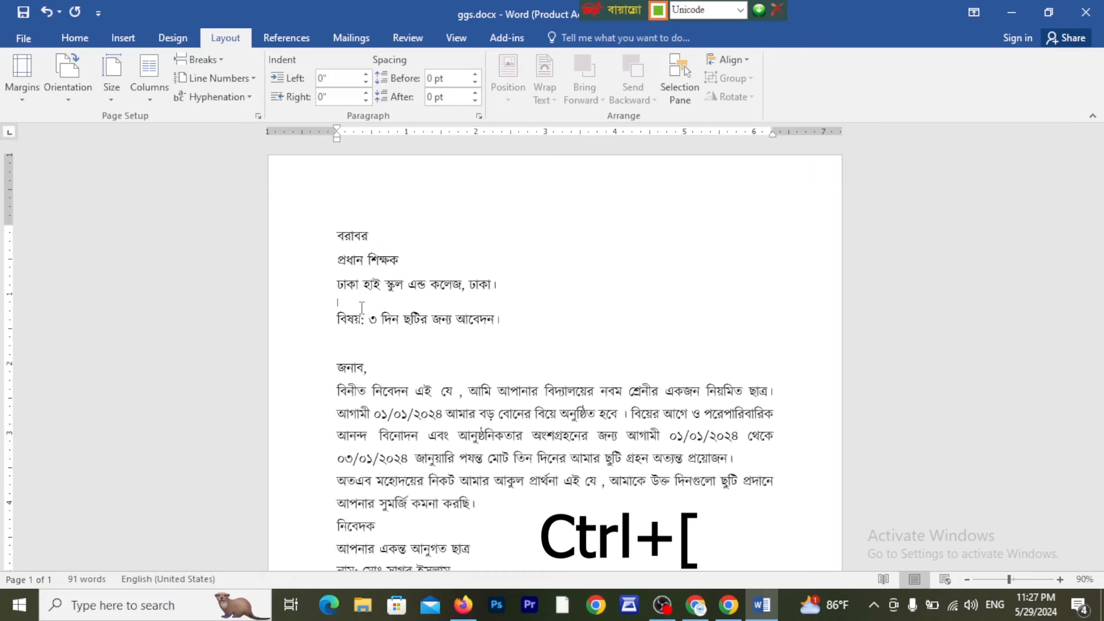
# Reduce the font size of the blank line between the subject line and the salutation by about 6 points.
pyautogui.click(361, 341)
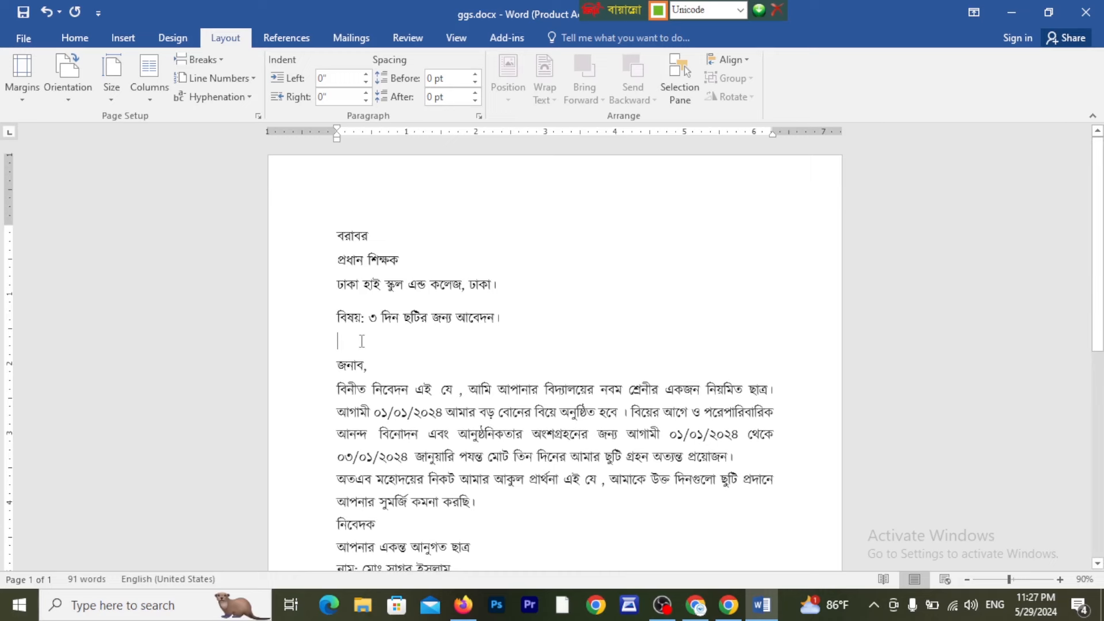
pyautogui.hotkey('ctrl', '[')
pyautogui.hotkey('ctrl', '[')
pyautogui.hotkey('ctrl', '[')
pyautogui.hotkey('ctrl', '[')
pyautogui.hotkey('ctrl', '[')
pyautogui.hotkey('ctrl', '[')
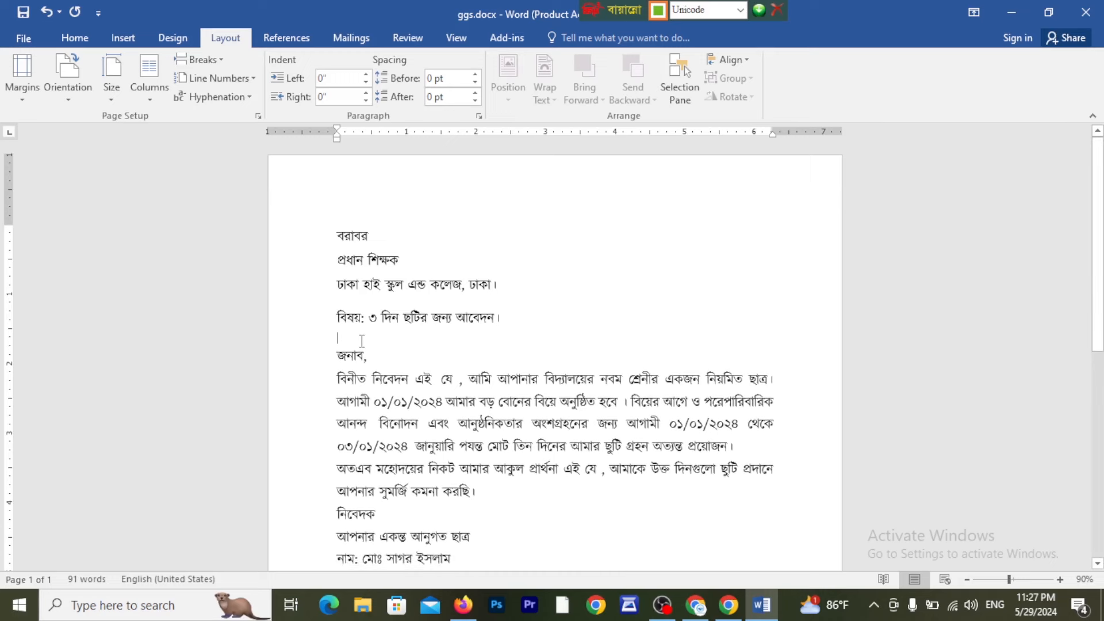
# Insert a blank line between the two body paragraphs, after the sentence ending in "প্রয়োজন।".
pyautogui.scroll(-4, 391, 348)
pyautogui.scroll(4, 424, 357)
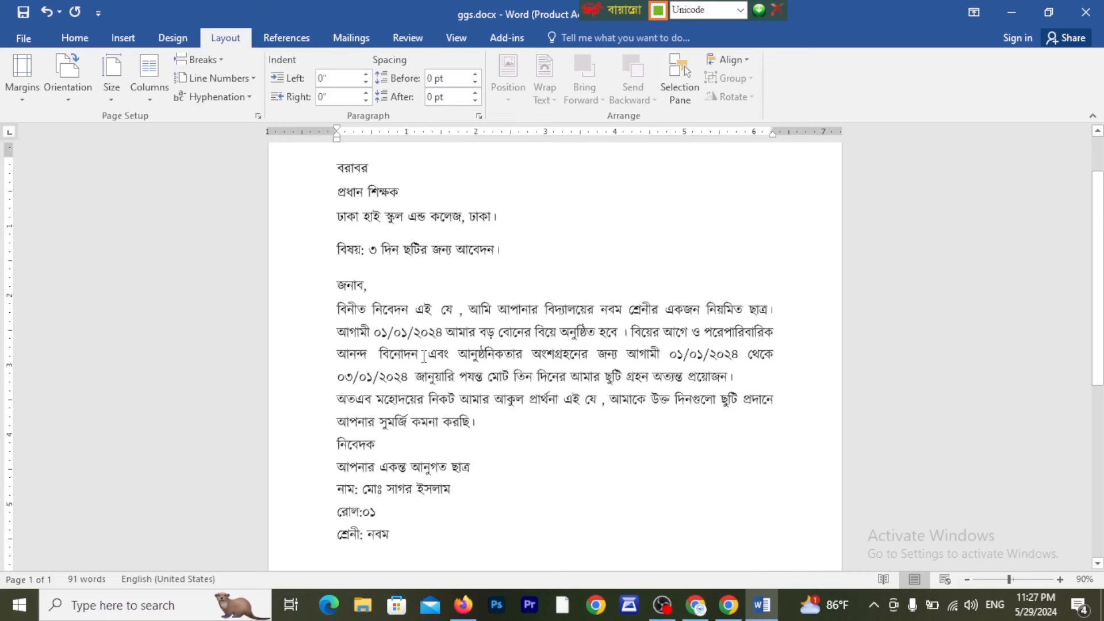
pyautogui.scroll(-3, 549, 399)
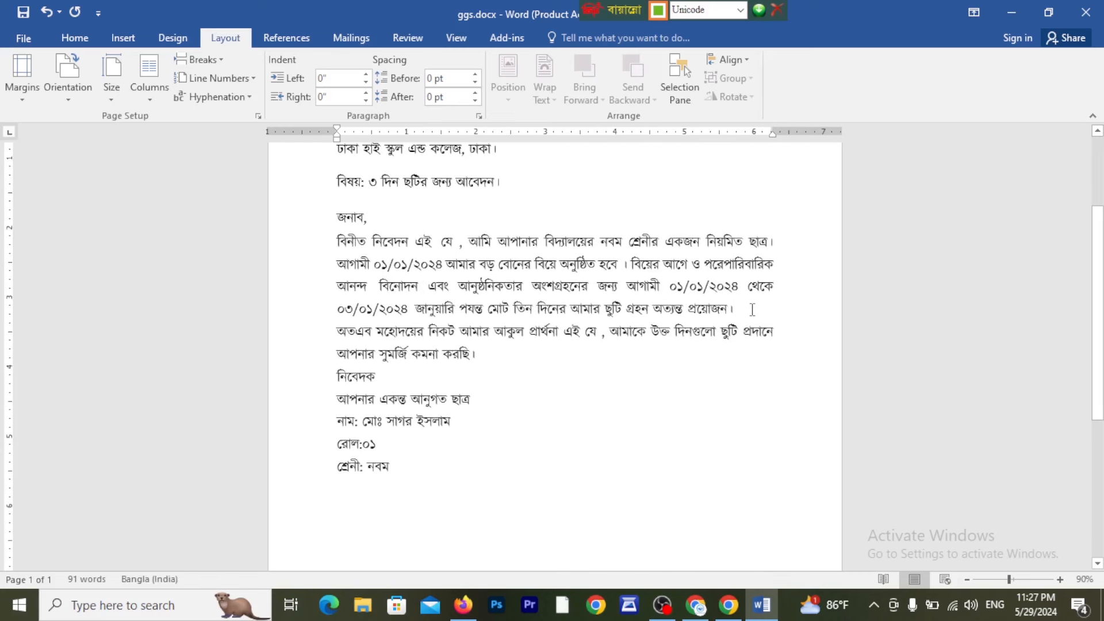
pyautogui.press('Return')
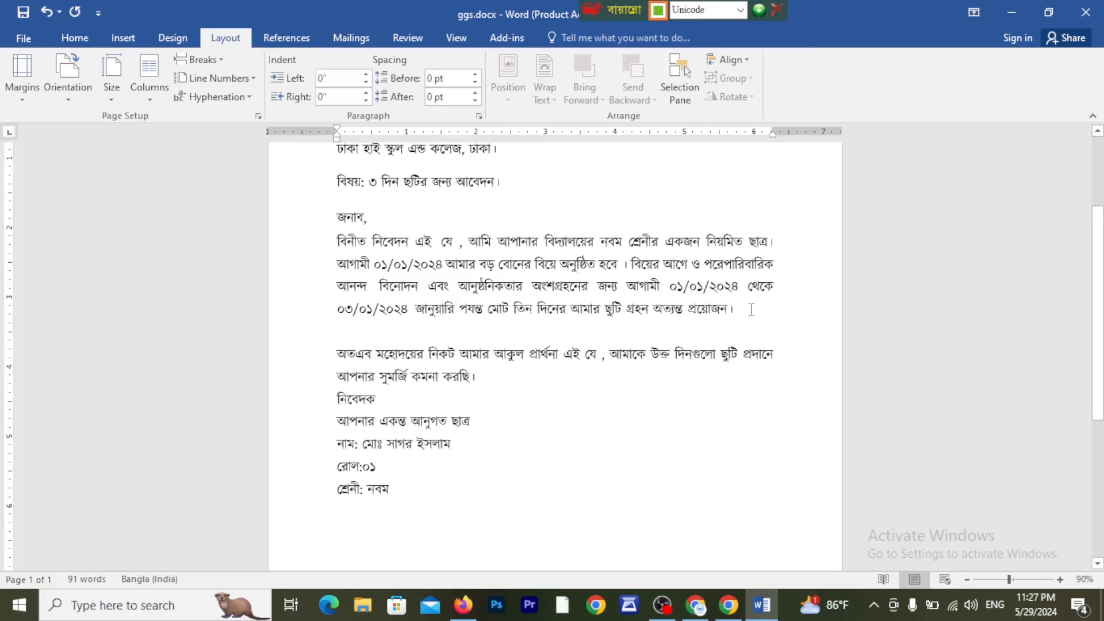
# Apply justified alignment to the entire letter.
pyautogui.scroll(1, 490, 465)
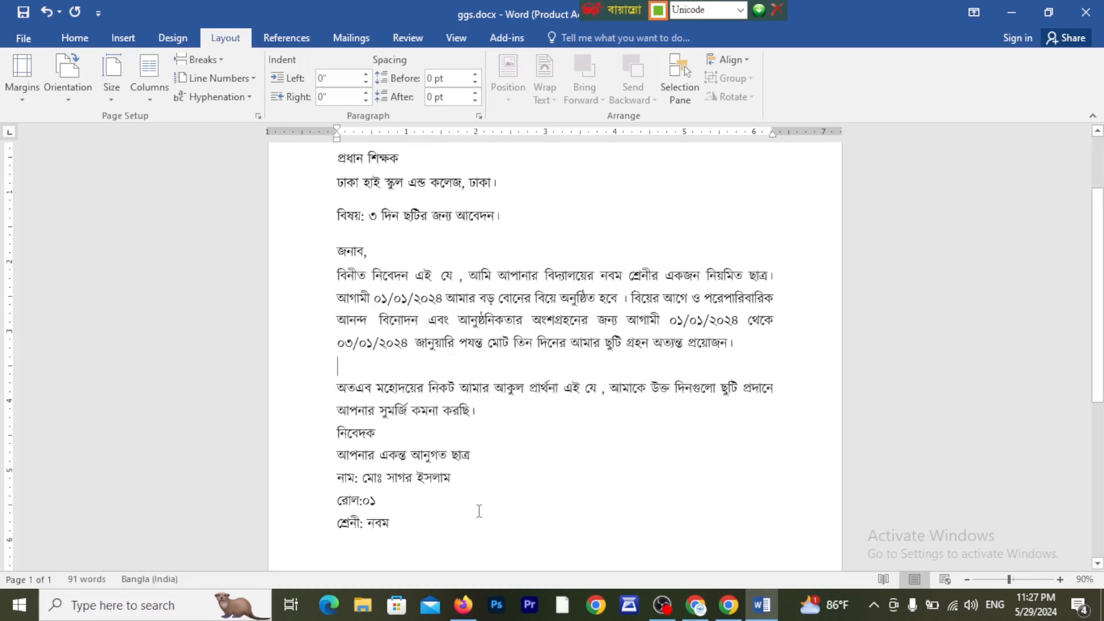
pyautogui.moveTo(462, 531); pyautogui.dragTo(88, 87)
pyautogui.click(71, 38)
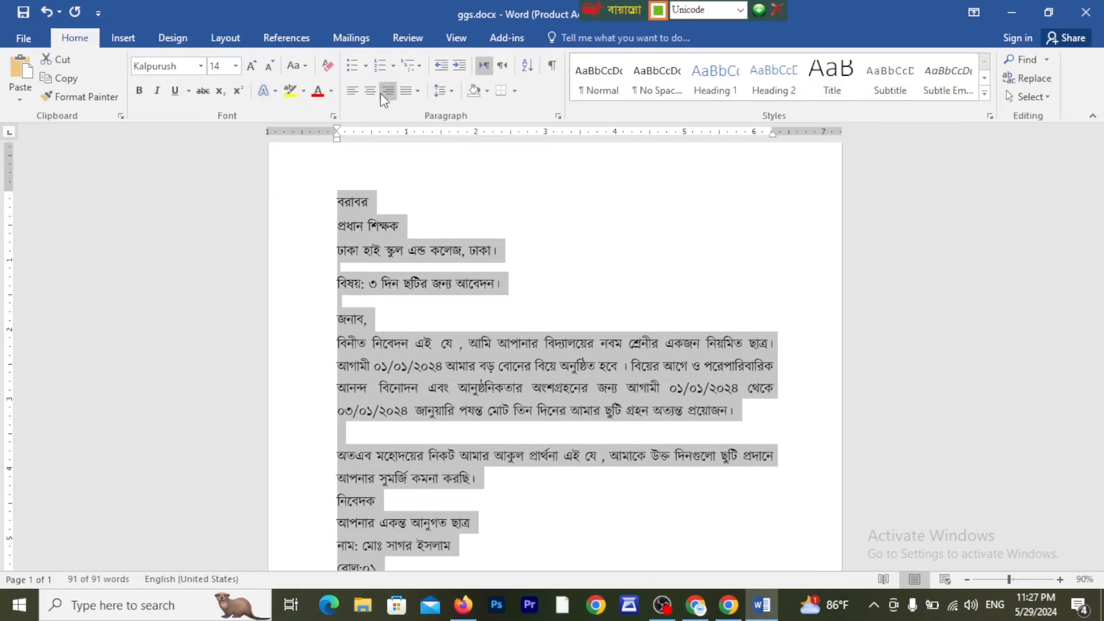
pyautogui.click(417, 90)
pyautogui.click(427, 102)
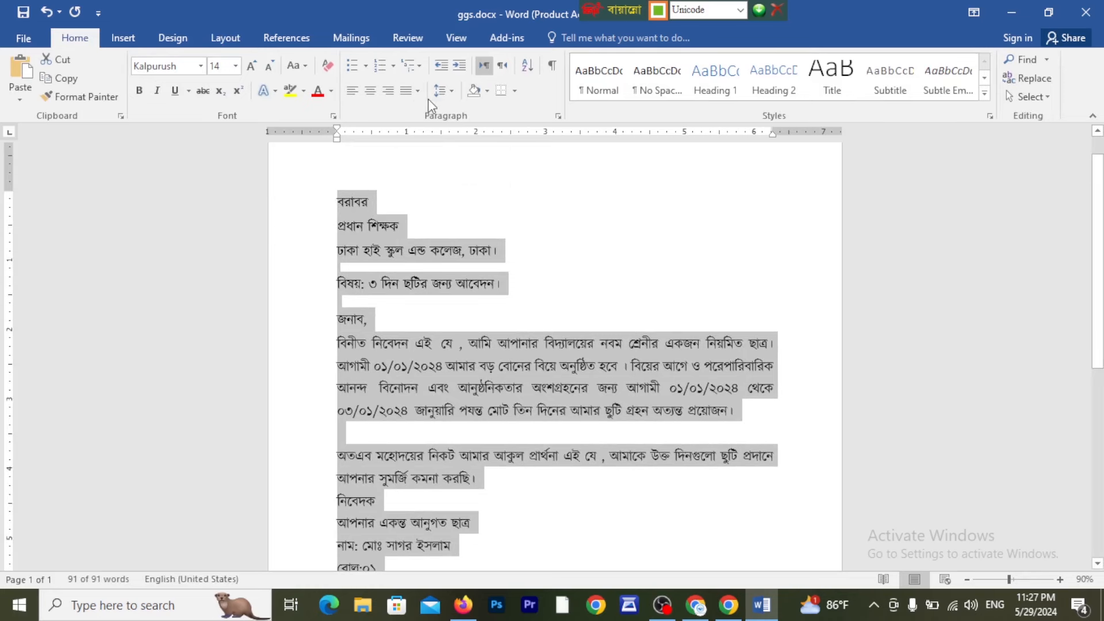
pyautogui.click(403, 91)
pyautogui.click(430, 114)
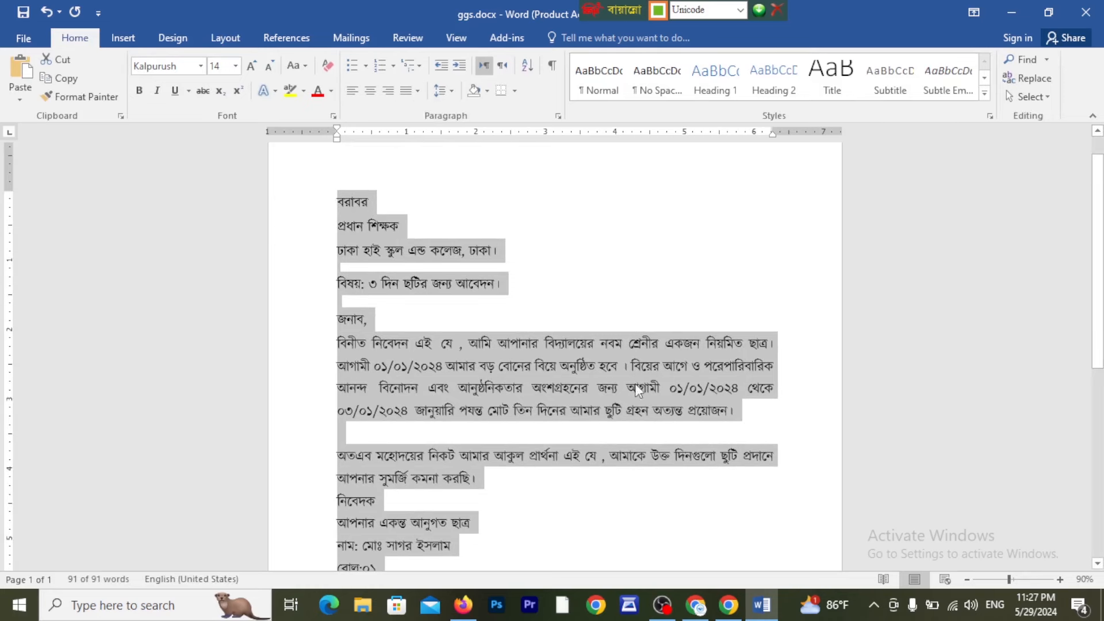
pyautogui.click(744, 413)
# Insert two blank lines between the last body paragraph and the closing word "নিবেদক".
pyautogui.scroll(-2, 744, 413)
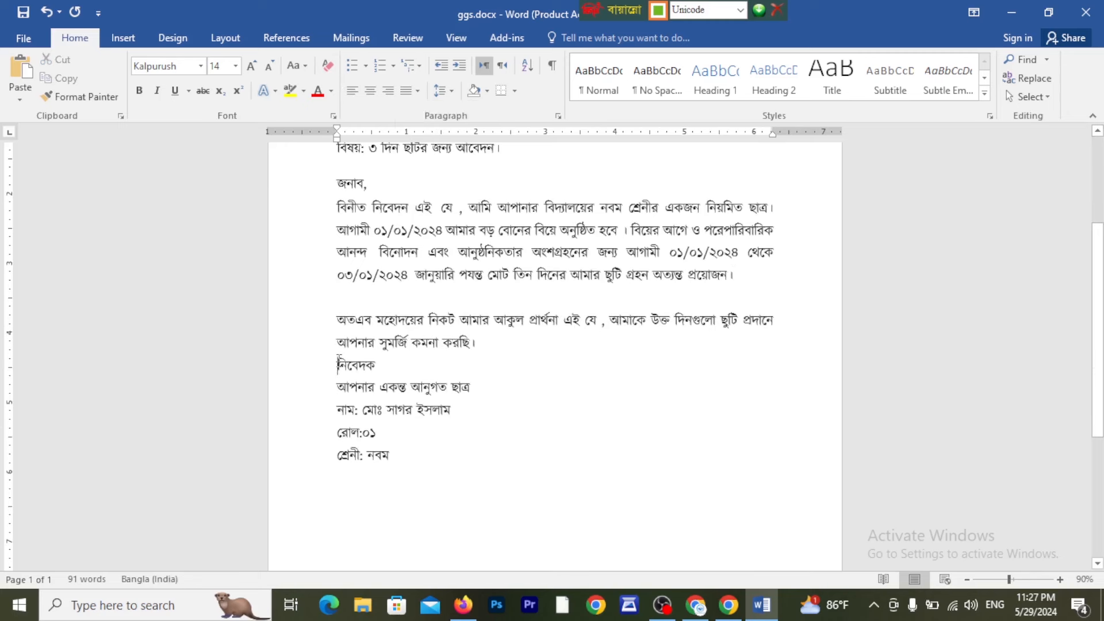
pyautogui.press('Return')
pyautogui.press('Return')
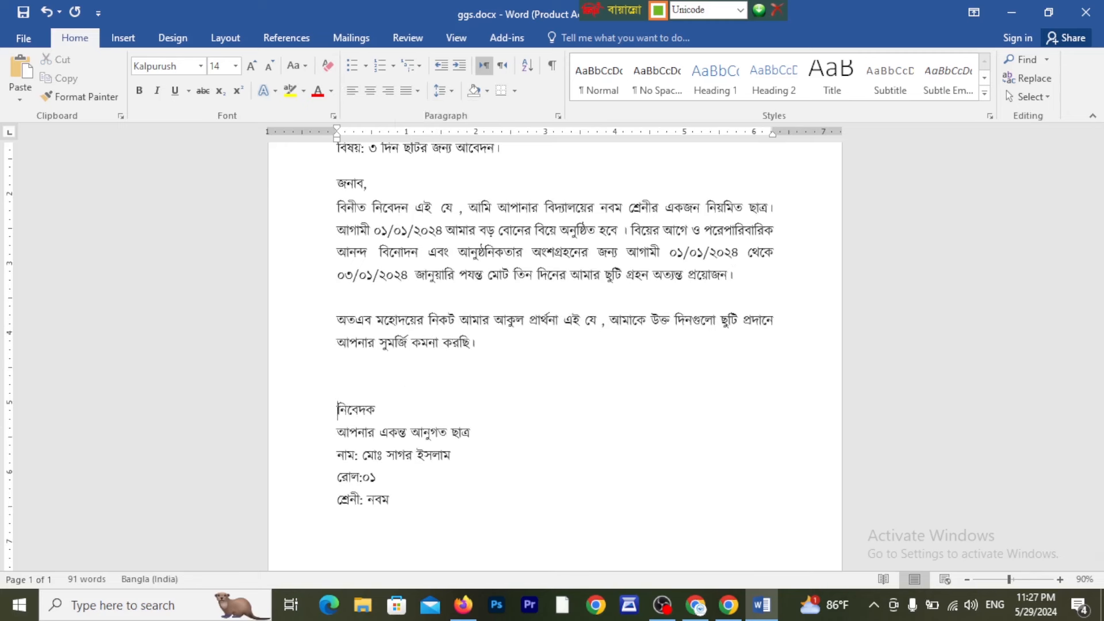
pyautogui.click(396, 413)
pyautogui.press('Return')
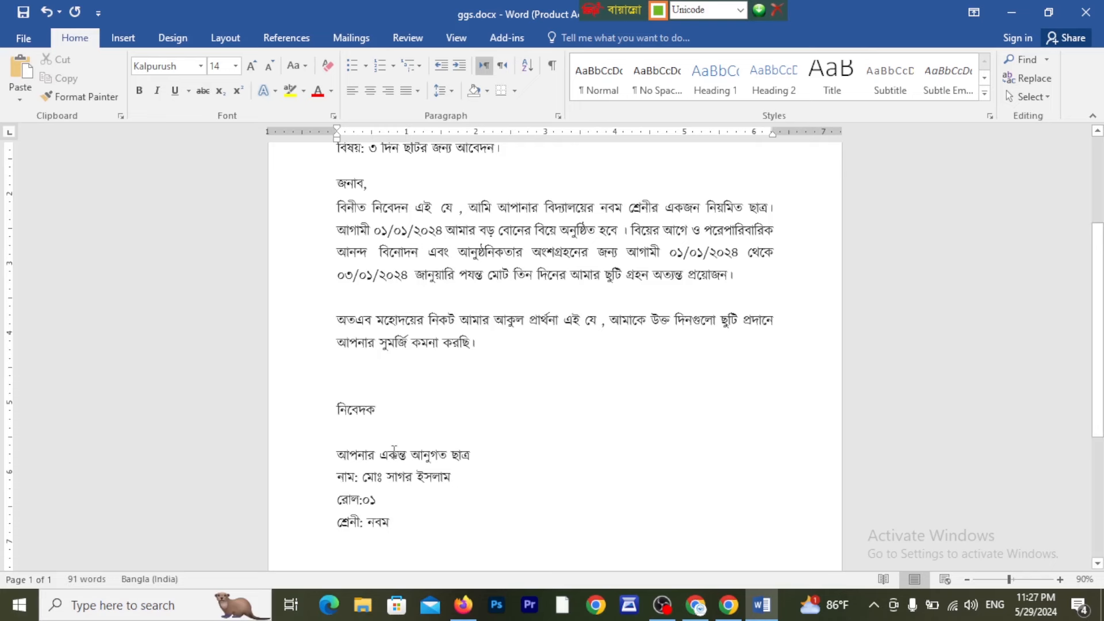
pyautogui.press('BackSpace')
# Insert a blank line between the "আনুগত ছাত্র" line and the student's name line in the closing.
pyautogui.click(478, 433)
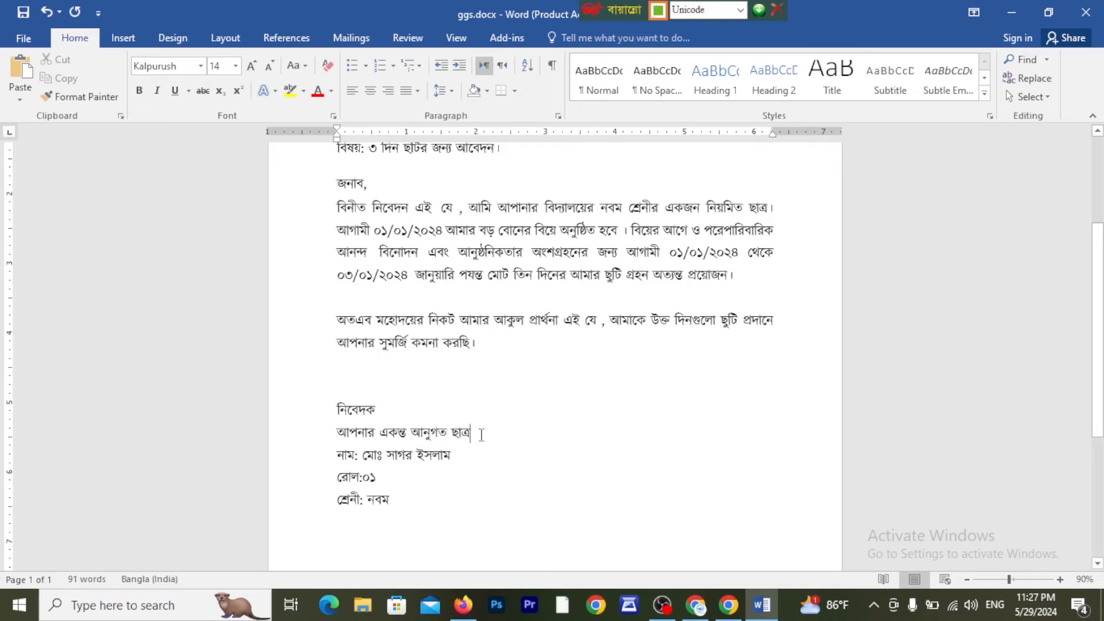
pyautogui.press('Return')
pyautogui.scroll(-2, 382, 539)
pyautogui.scroll(3, 402, 525)
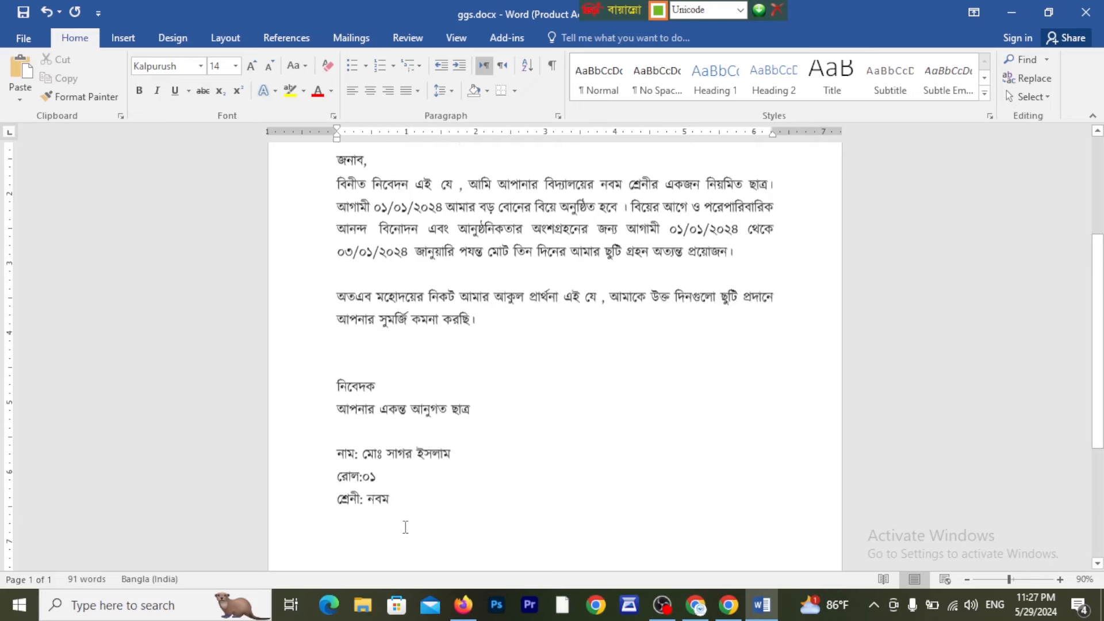
# Insert a blank line above "বরাবর" to move the whole letter one line down the page.
pyautogui.scroll(3, 437, 519)
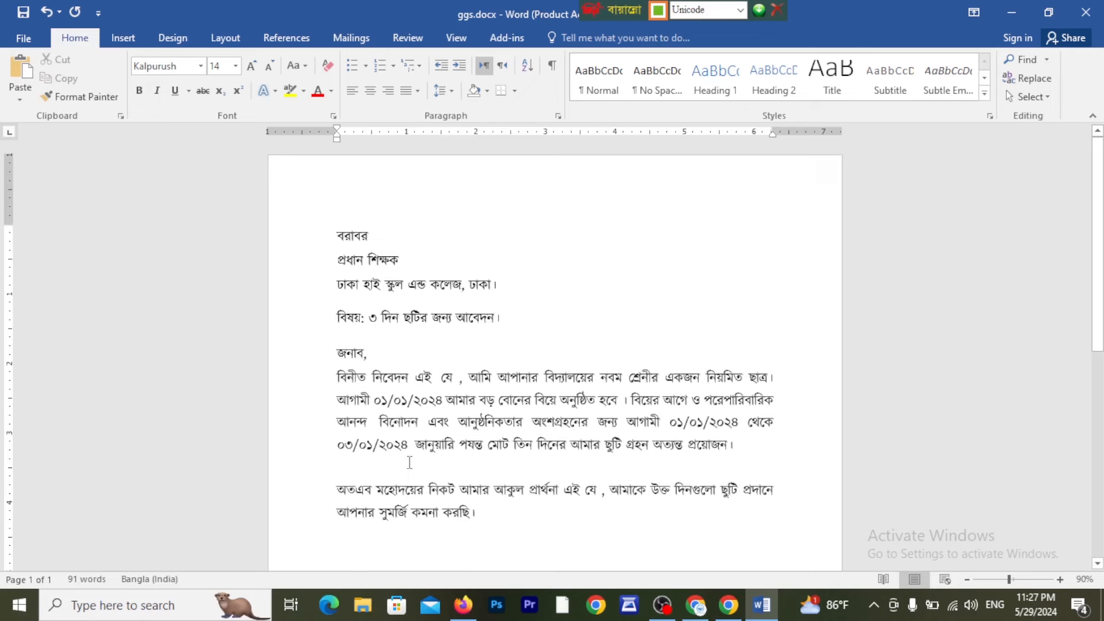
pyautogui.scroll(-3, 409, 462)
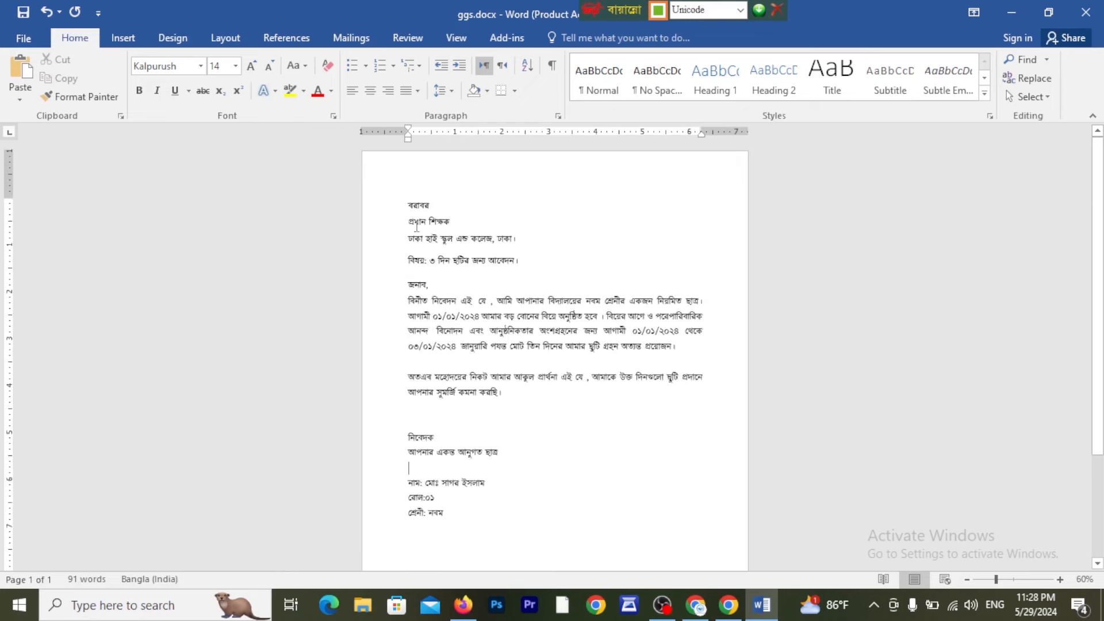
pyautogui.click(408, 205)
pyautogui.press('Return')
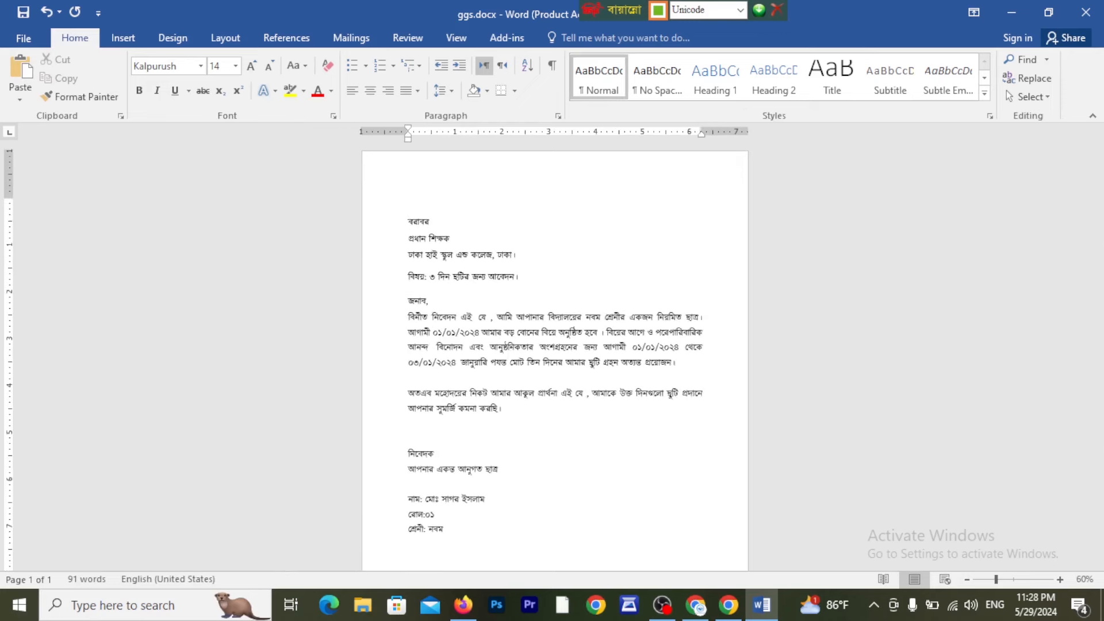
pyautogui.keyDown('ctrl'); pyautogui.scroll(3, 294, 272); pyautogui.keyUp('ctrl')
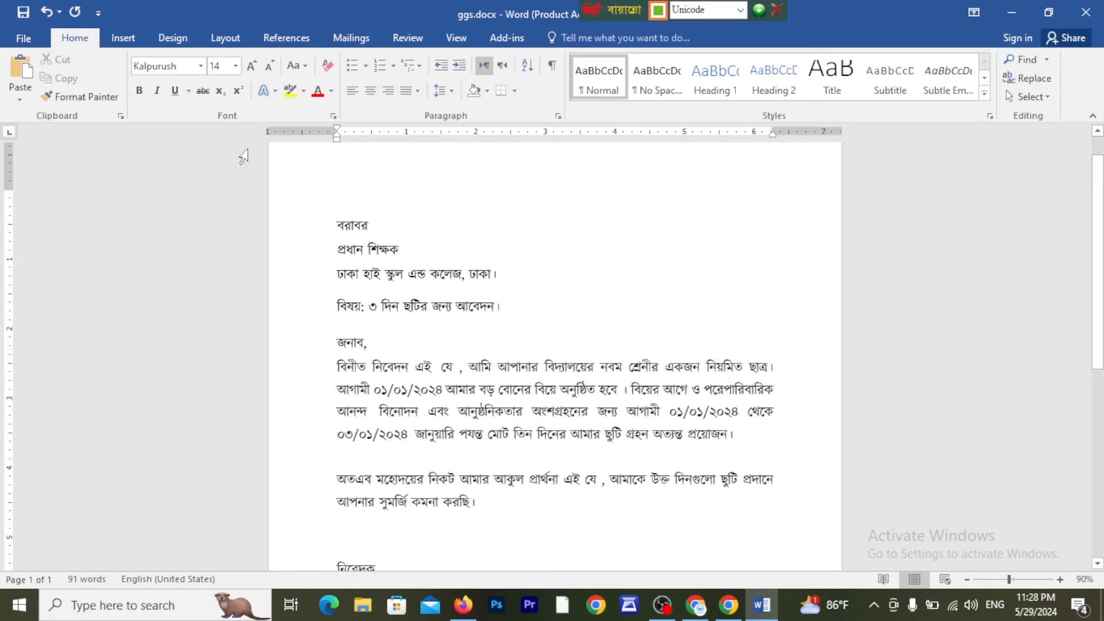
# Open the print settings and preview of the letter.
pyautogui.click(29, 39)
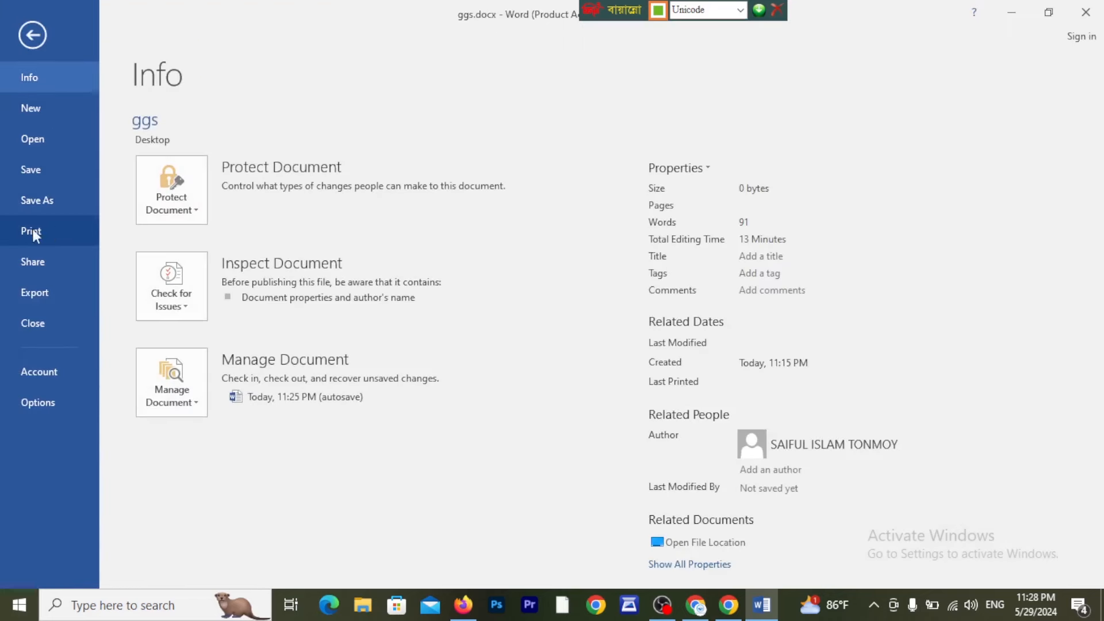
pyautogui.click(51, 231)
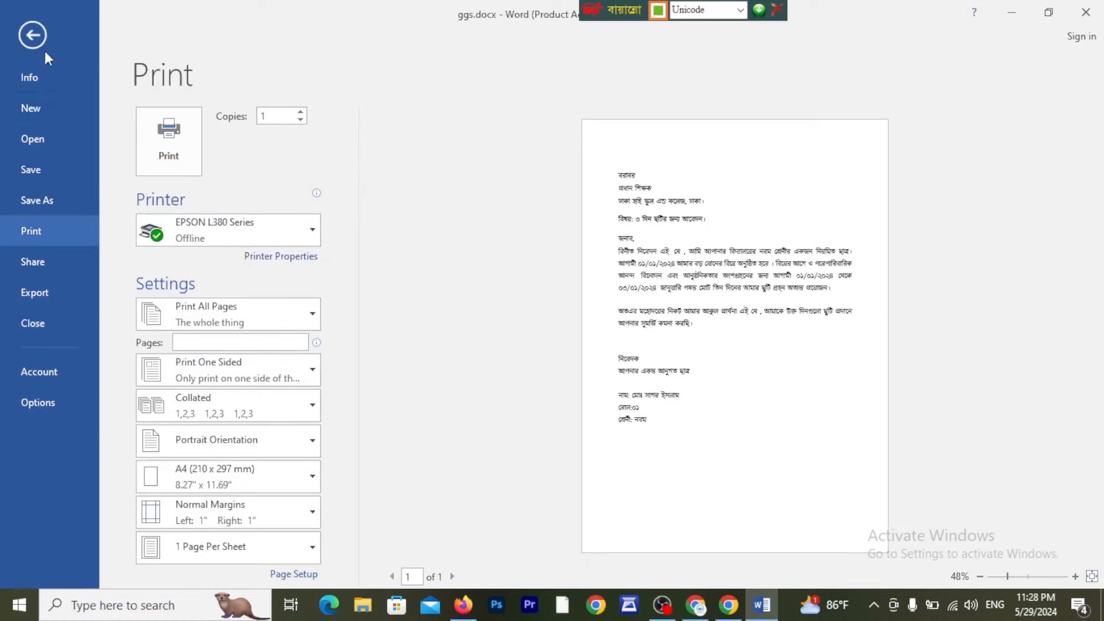
pyautogui.click(32, 35)
pyautogui.hotkey('ctrl', 'p')
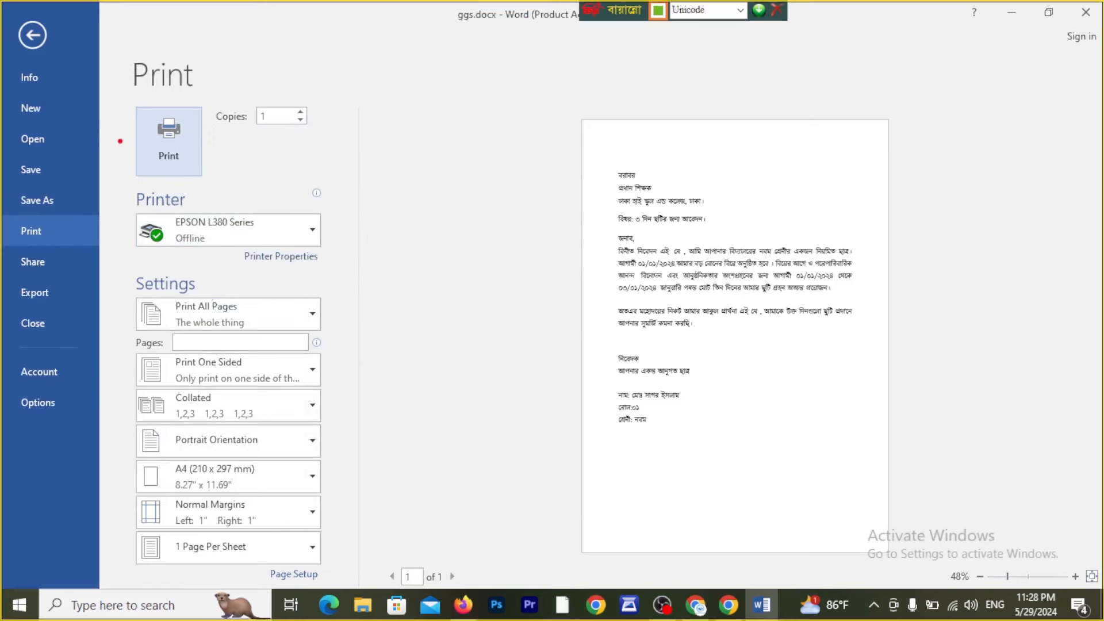
pyautogui.moveTo(134, 104); pyautogui.dragTo(212, 179)
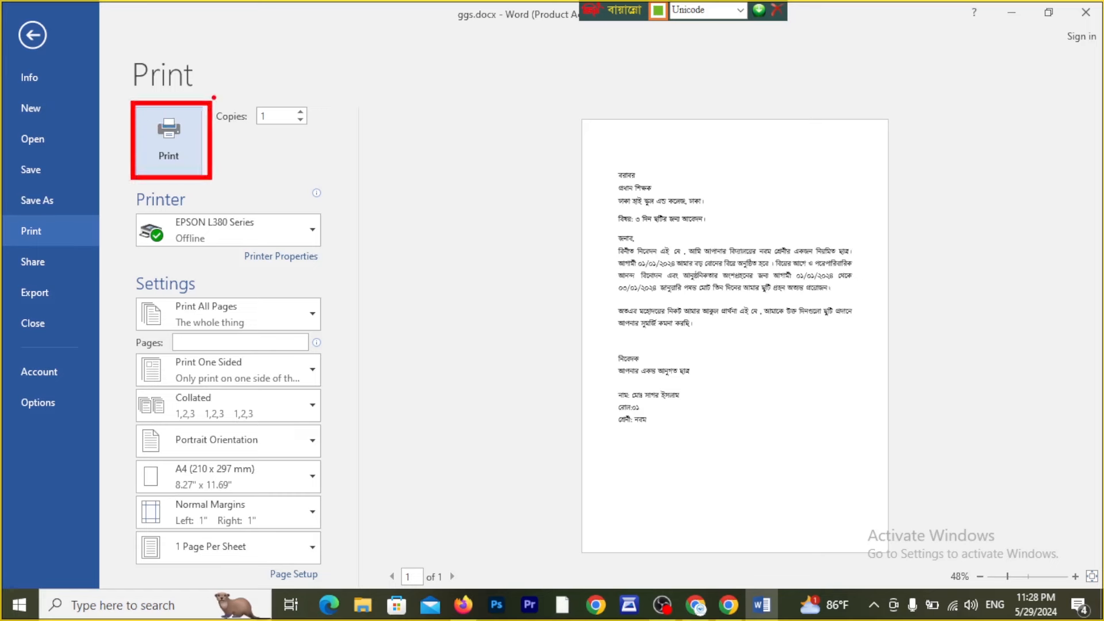
pyautogui.moveTo(214, 98); pyautogui.dragTo(314, 133)
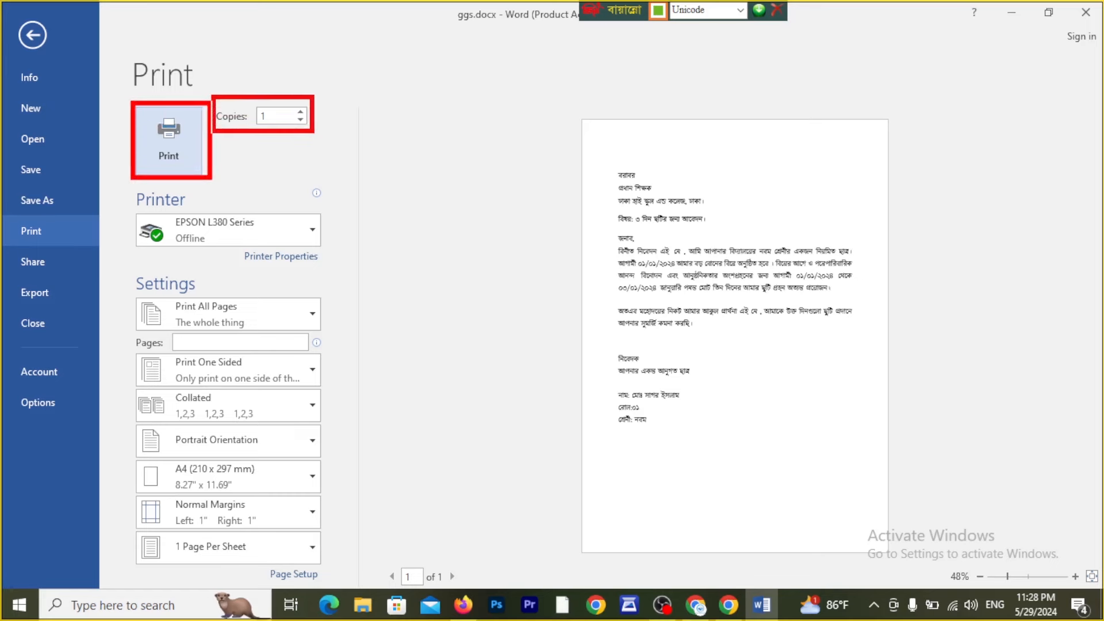
pyautogui.moveTo(607, 155); pyautogui.dragTo(668, 152)
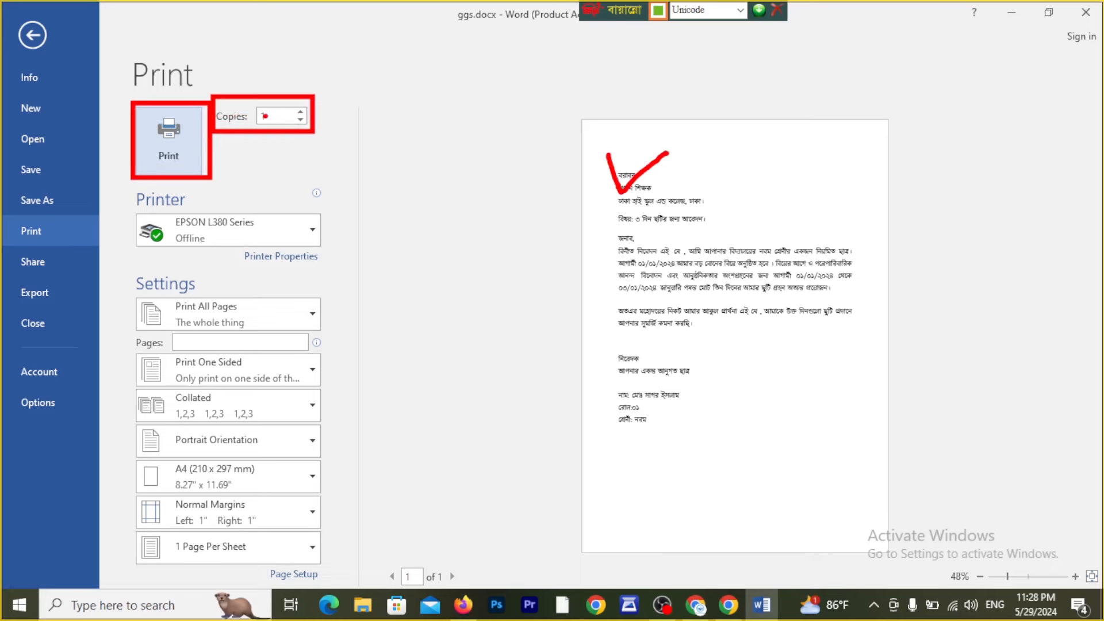
pyautogui.moveTo(131, 190); pyautogui.dragTo(332, 259)
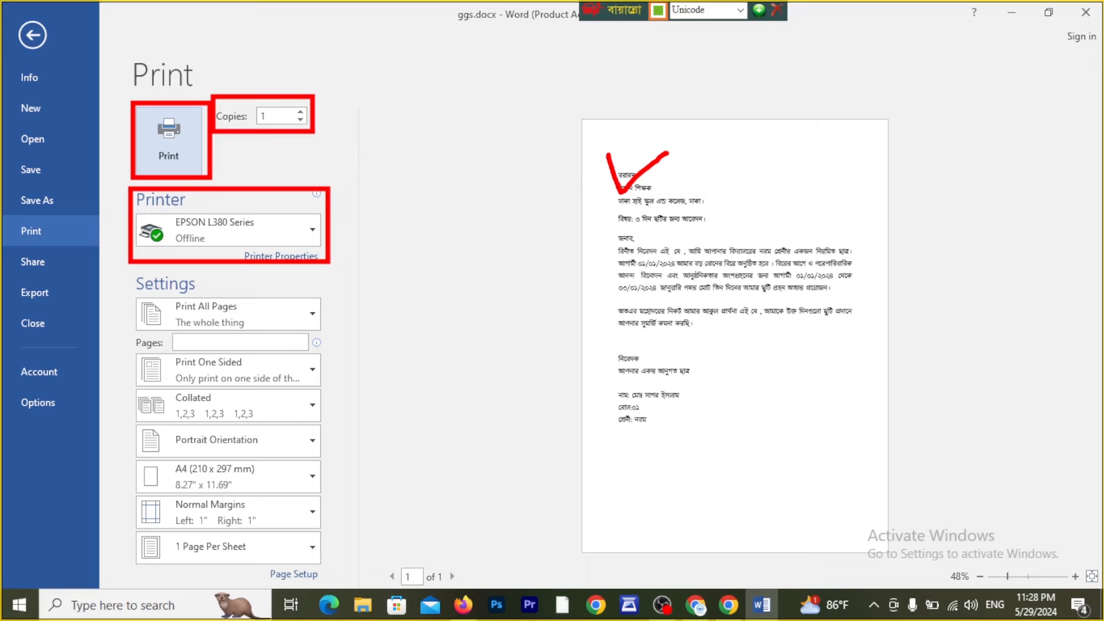
pyautogui.press('Escape')
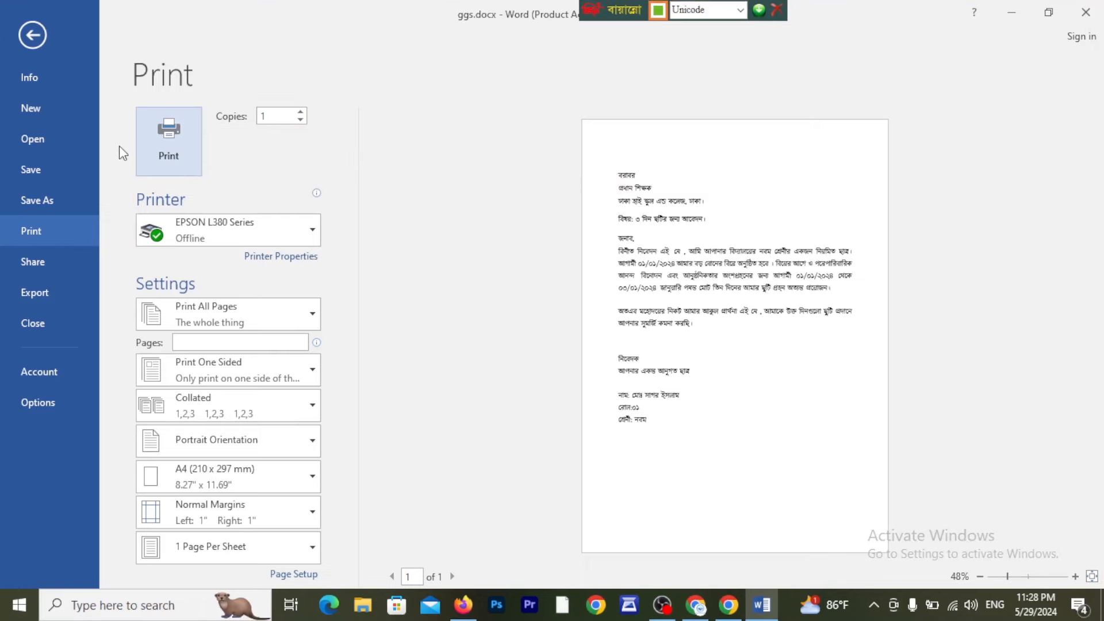
# Choose EPSON L380 Series as the printer.
pyautogui.click(220, 231)
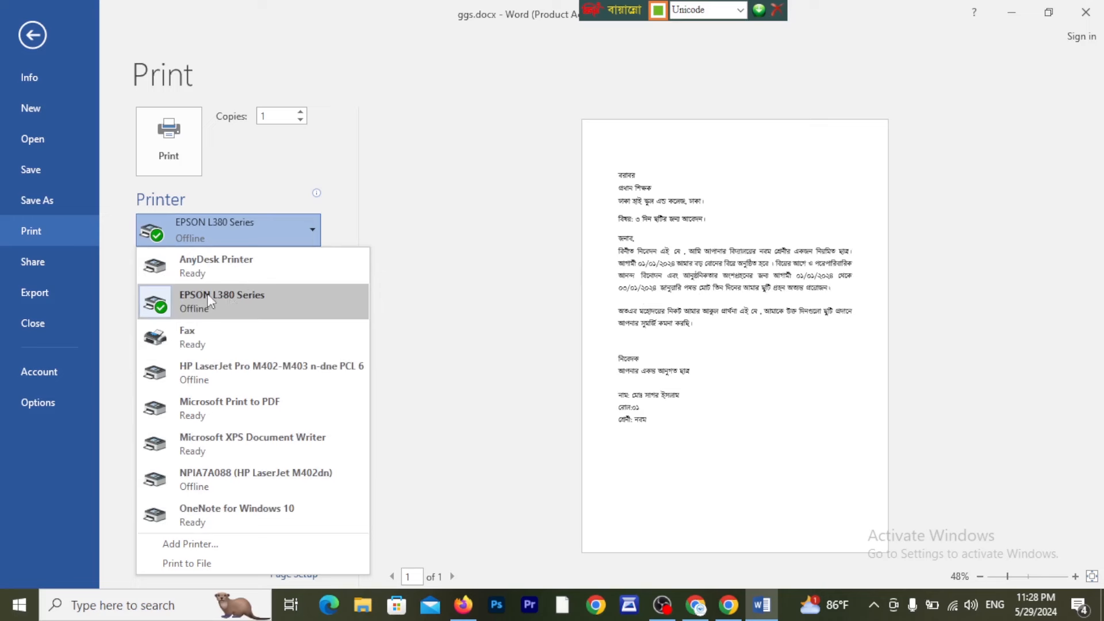
pyautogui.click(232, 299)
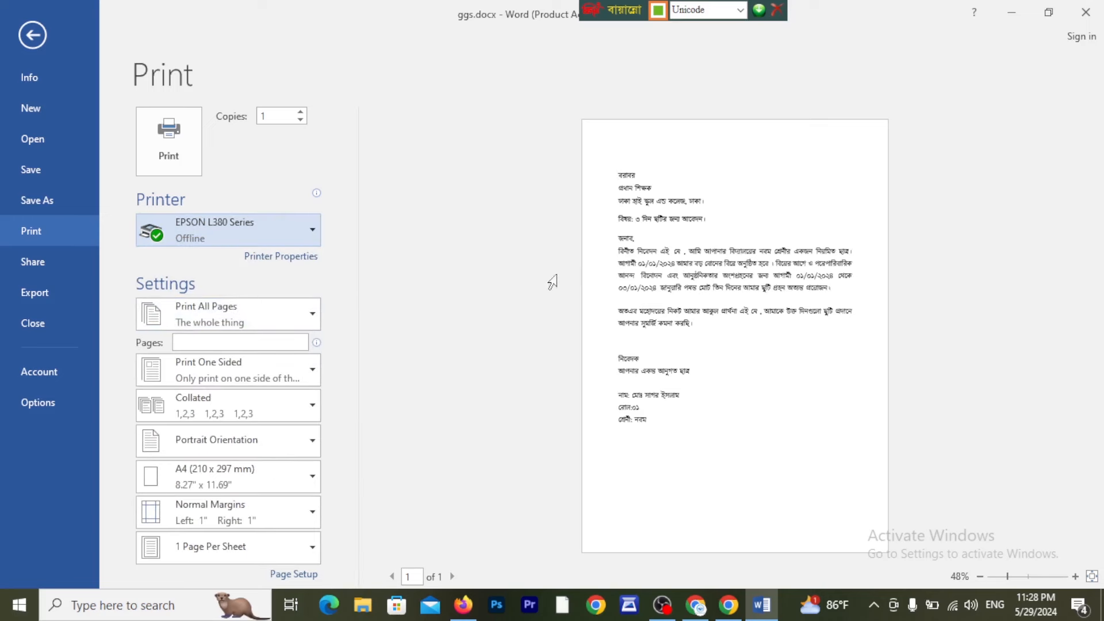
pyautogui.hotkey('ctrl', '2')
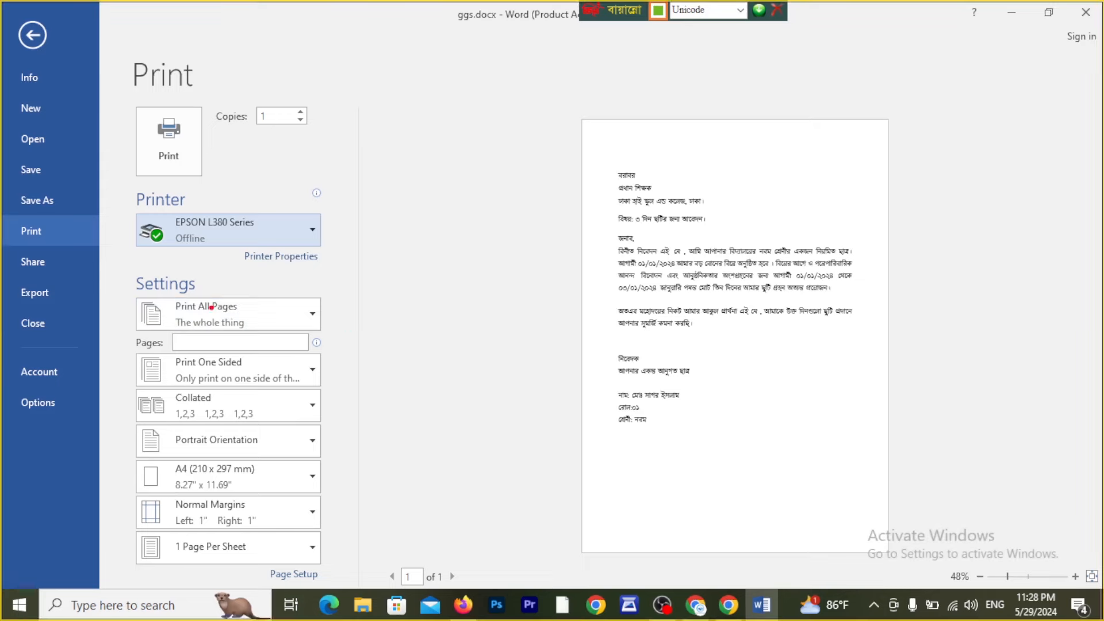
pyautogui.moveTo(117, 290); pyautogui.dragTo(309, 311)
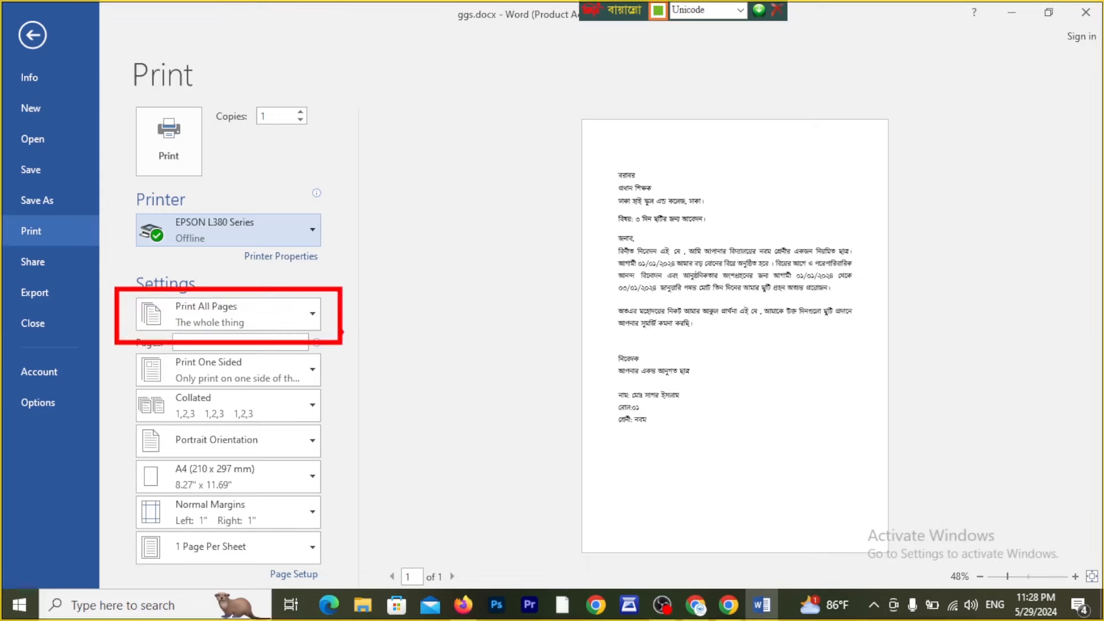
pyautogui.press('Escape')
# Set a custom print range of pages 5,10,15 and view the one-sided and both-sided print options.
pyautogui.click(271, 320)
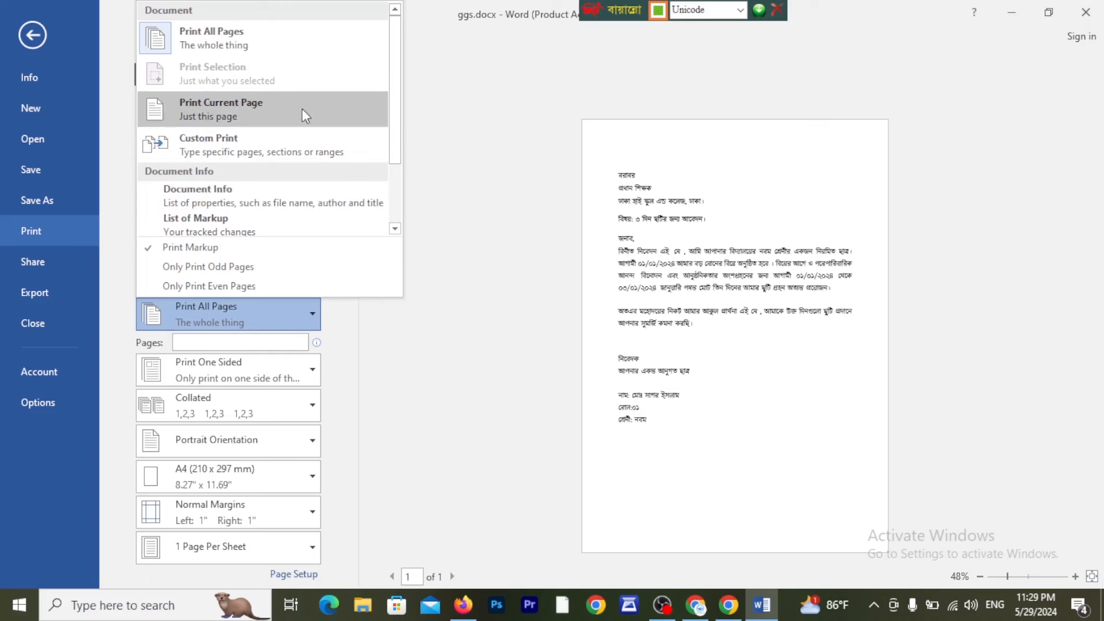
pyautogui.click(295, 136)
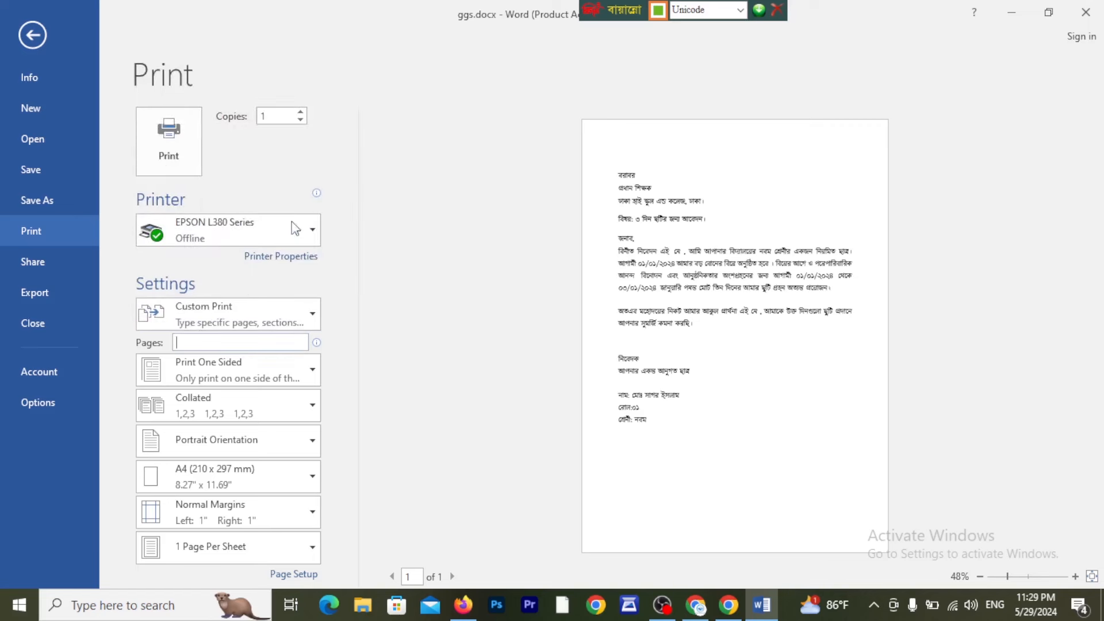
pyautogui.write('5,10,15')
pyautogui.moveTo(214, 343); pyautogui.dragTo(175, 345)
pyautogui.click(227, 338)
pyautogui.click(269, 366)
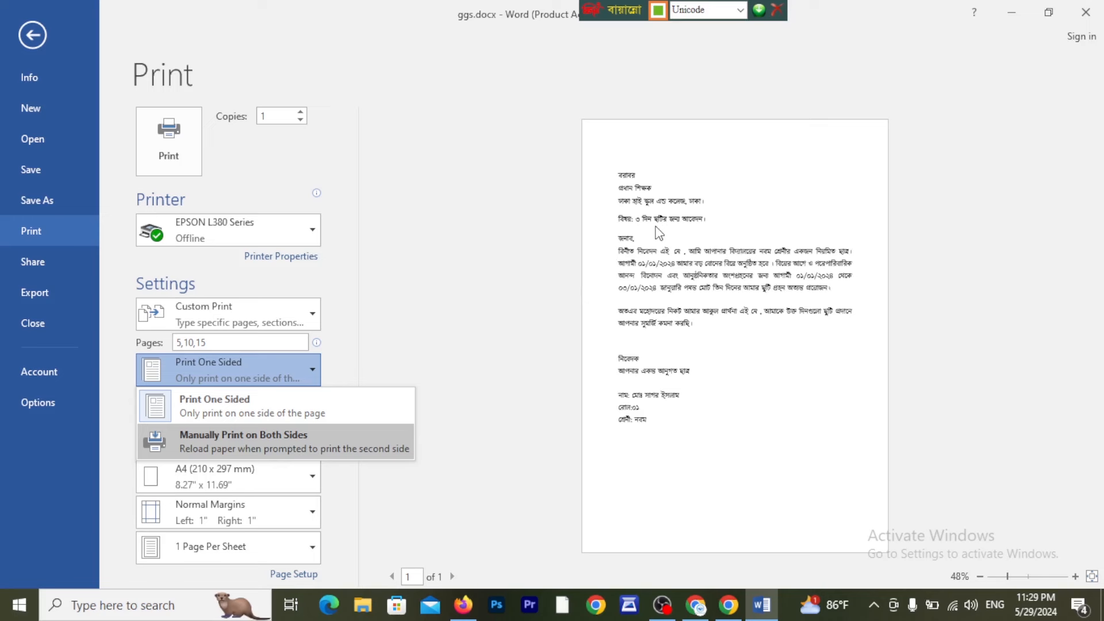
pyautogui.click(387, 301)
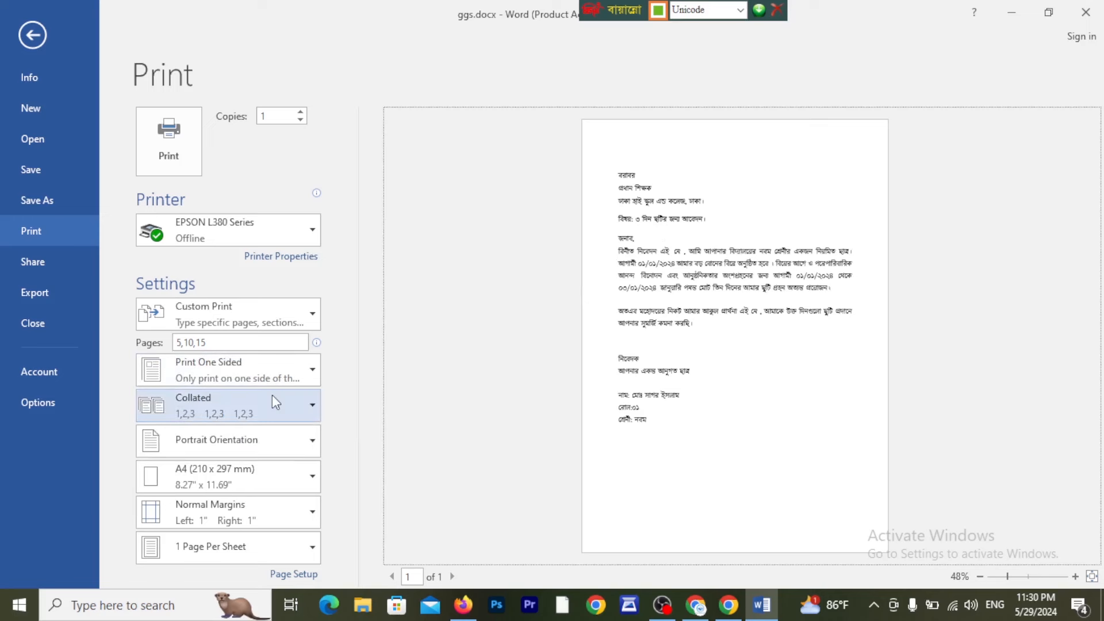
# Try Landscape orientation for the printout and switch back to Portrait orientation.
pyautogui.click(188, 447)
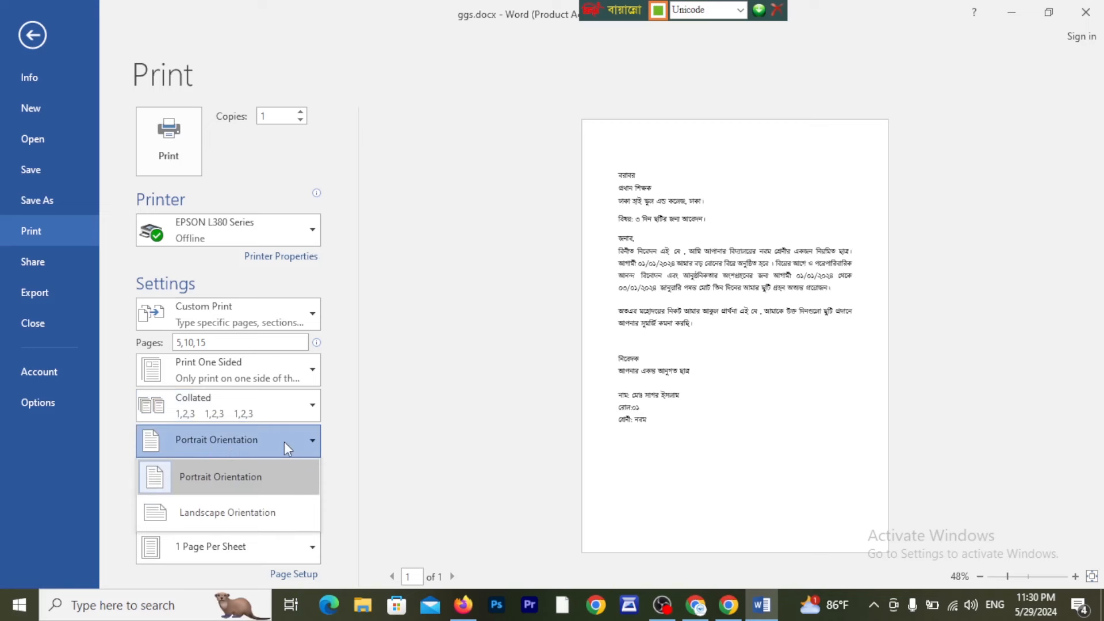
pyautogui.click(257, 514)
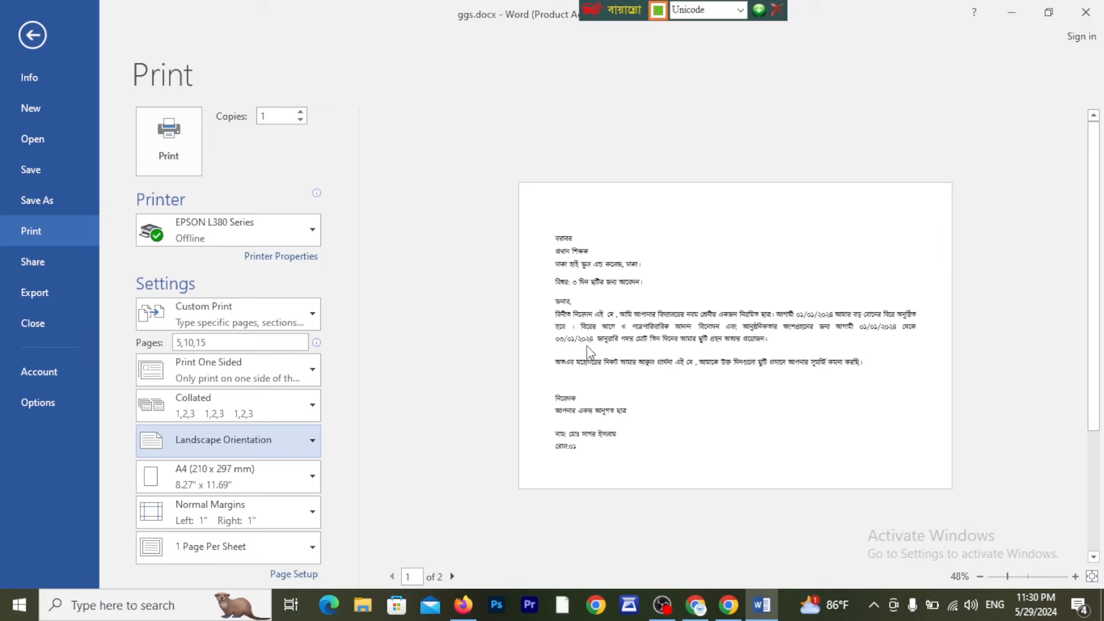
pyautogui.click(240, 434)
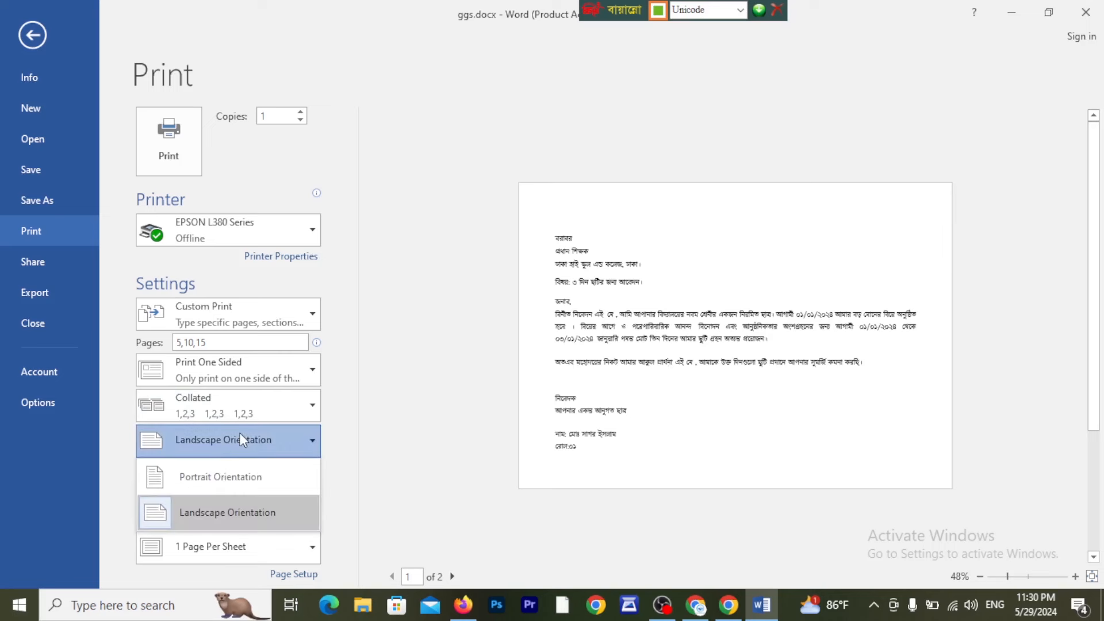
pyautogui.click(216, 474)
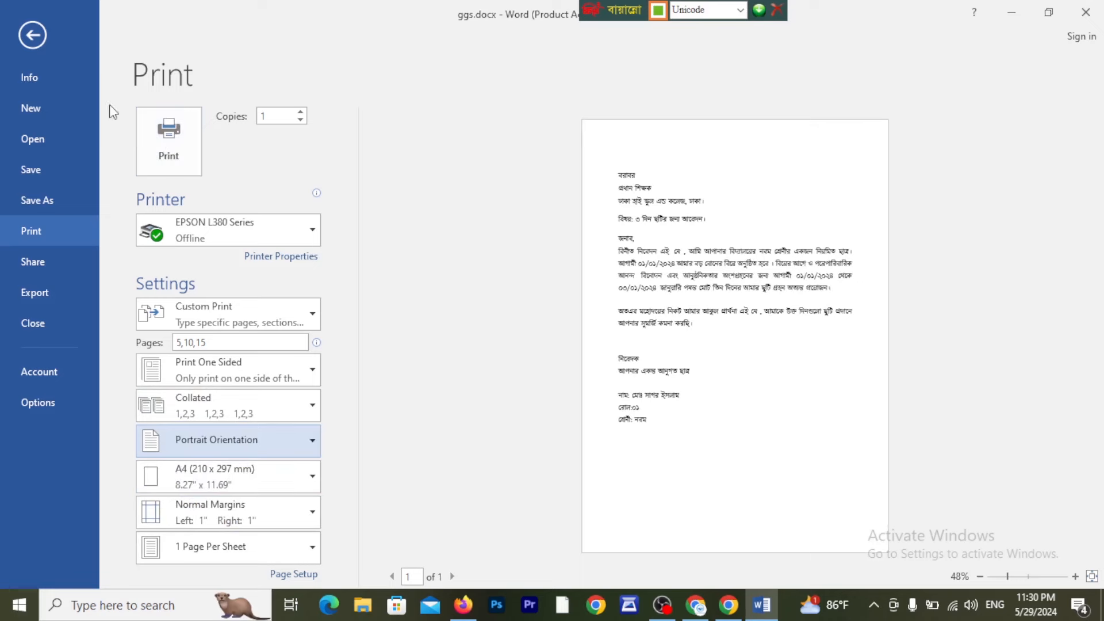
# Leave the print settings and save the letter.
pyautogui.click(34, 34)
pyautogui.click(391, 238)
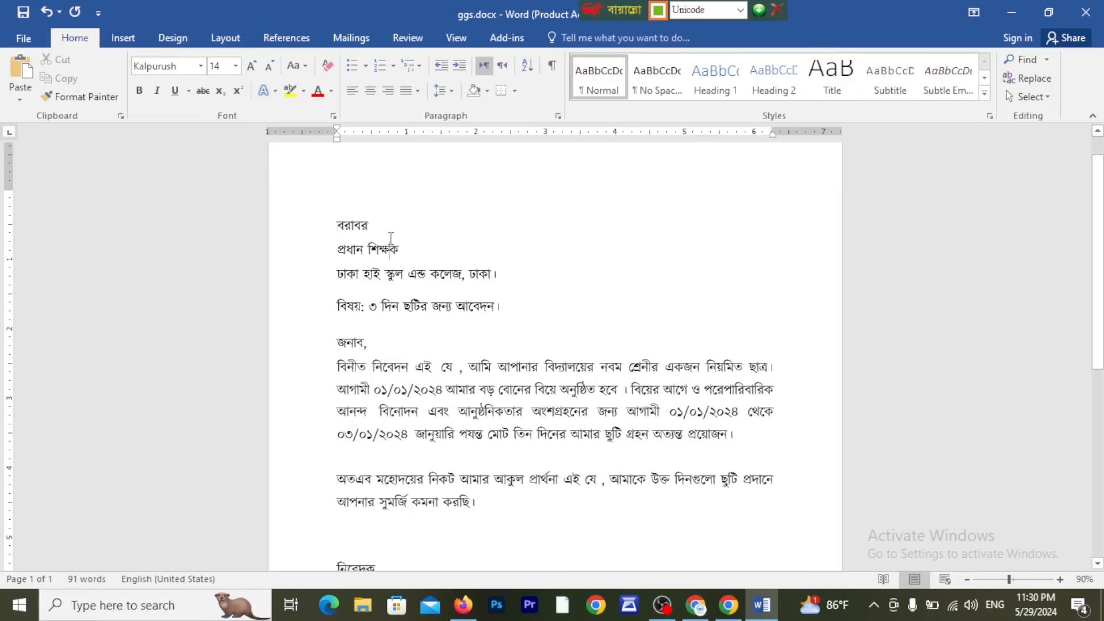
pyautogui.click(24, 13)
# Switch the Bijoy keyboard mode to English.
pyautogui.click(740, 10)
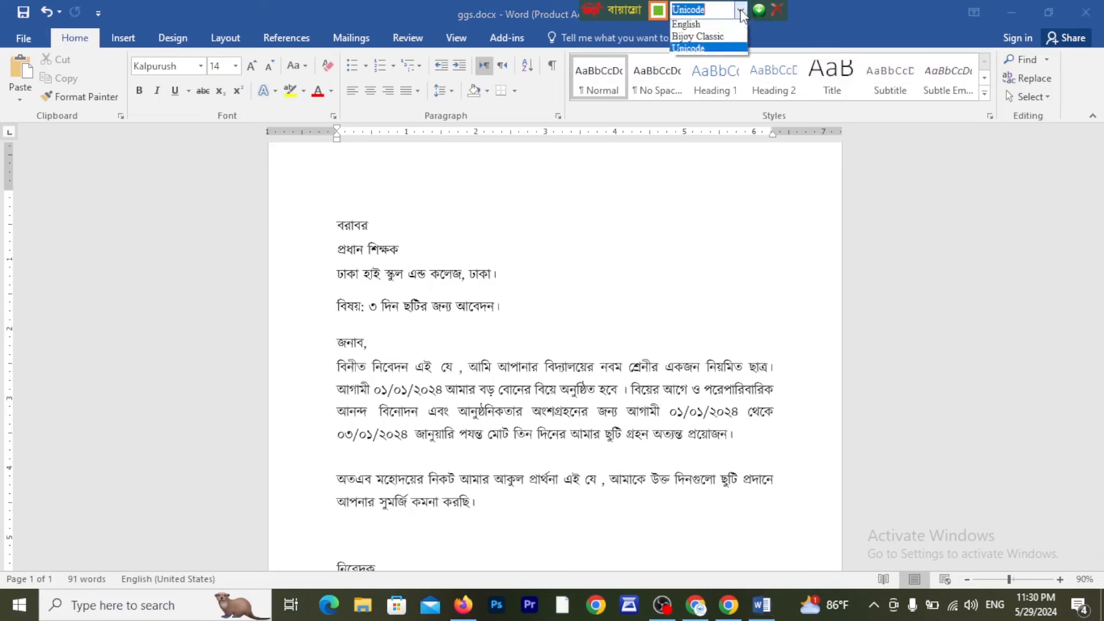
pyautogui.click(725, 27)
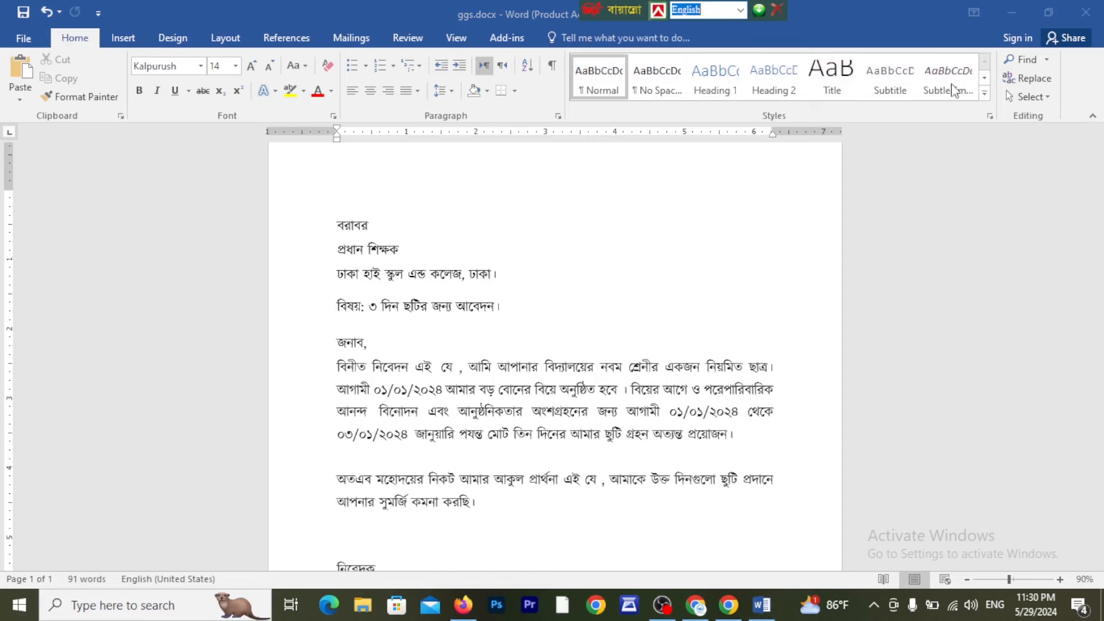
# Switch to Chrome, dismiss the pop-up ad and view the newest channel comments in YouTube Studio.
pyautogui.click(1012, 11)
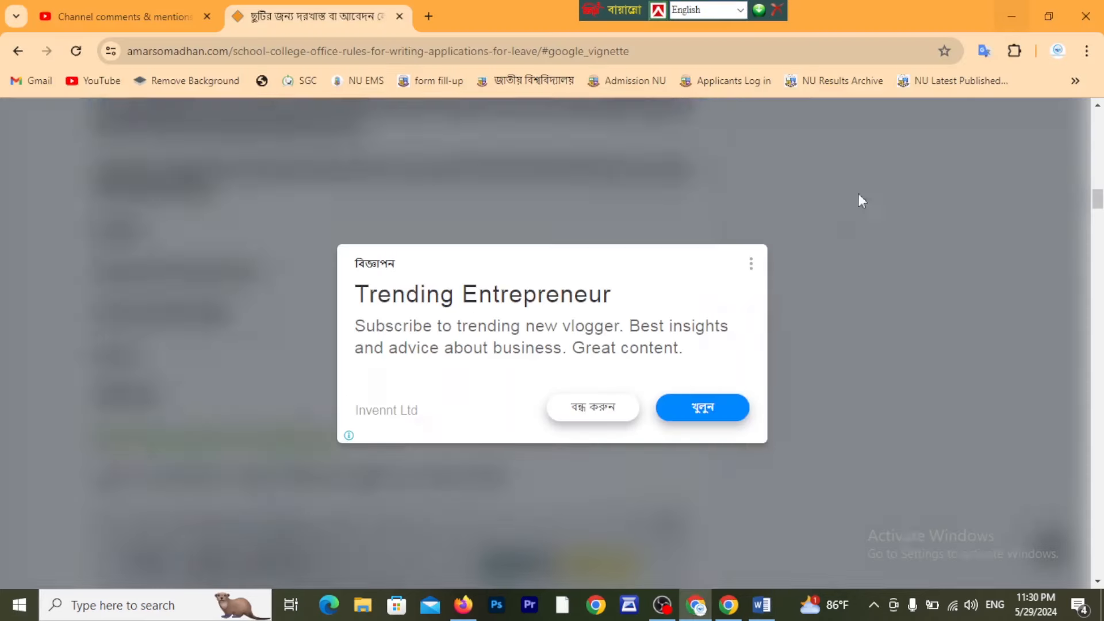
pyautogui.click(615, 412)
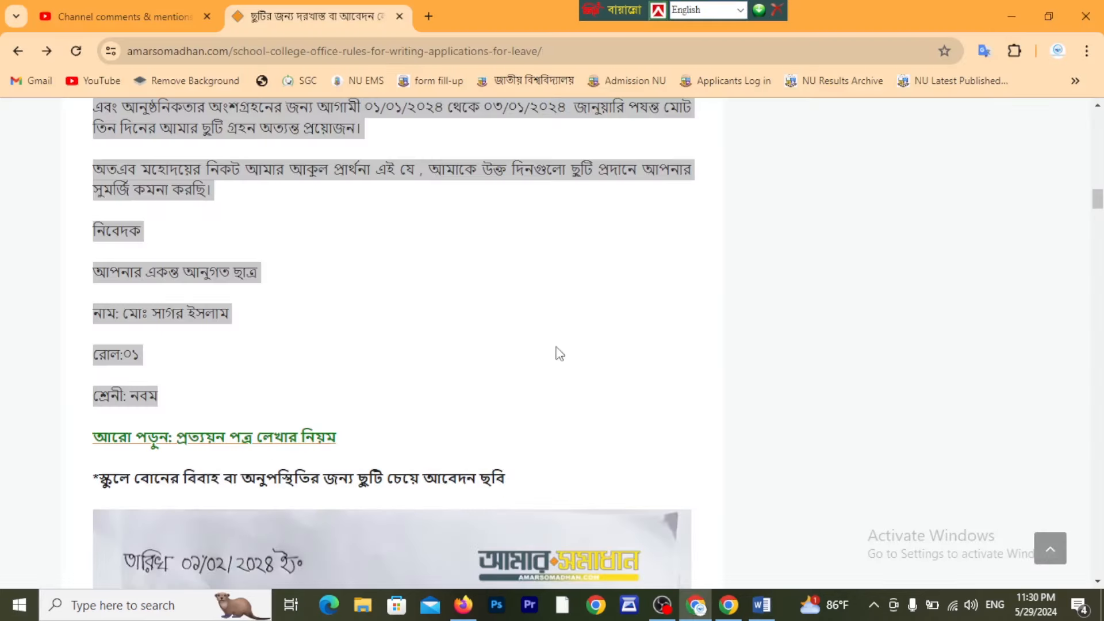
pyautogui.click(157, 7)
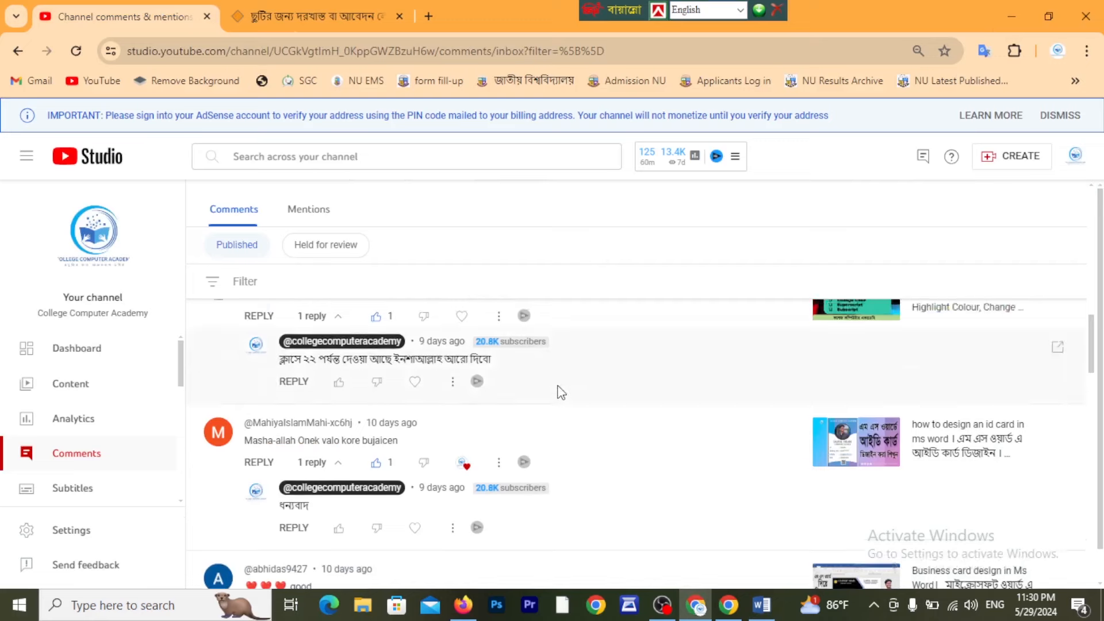
pyautogui.scroll(4, 561, 393)
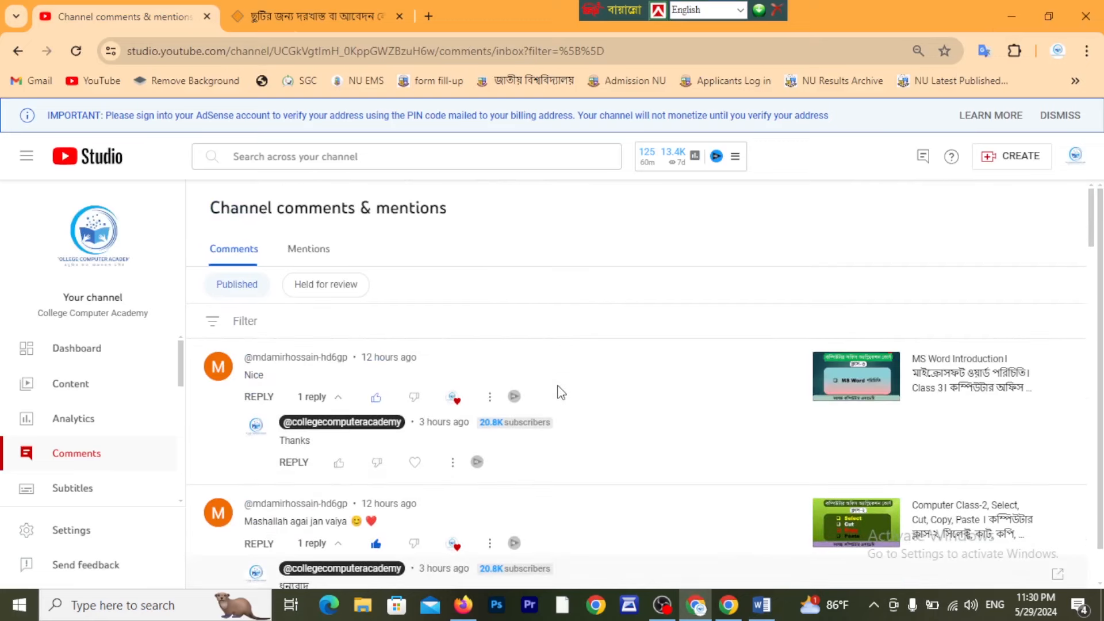